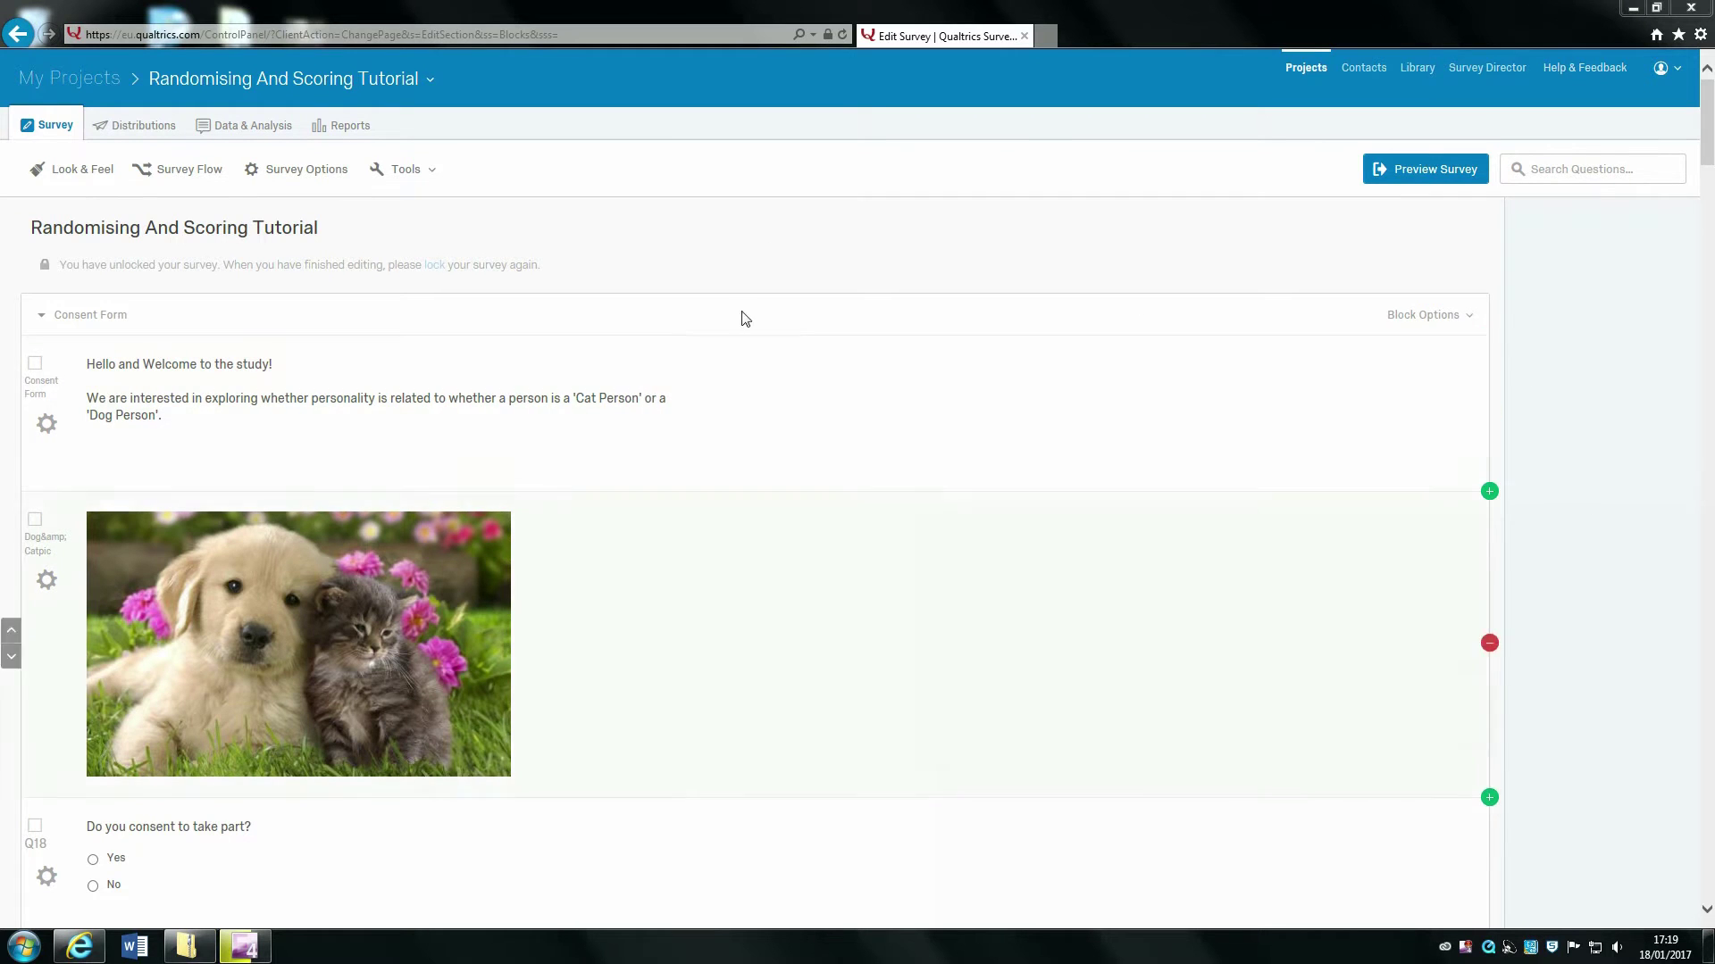
- Select the picture and consent questions and scroll down through the survey
left_click(785, 654)
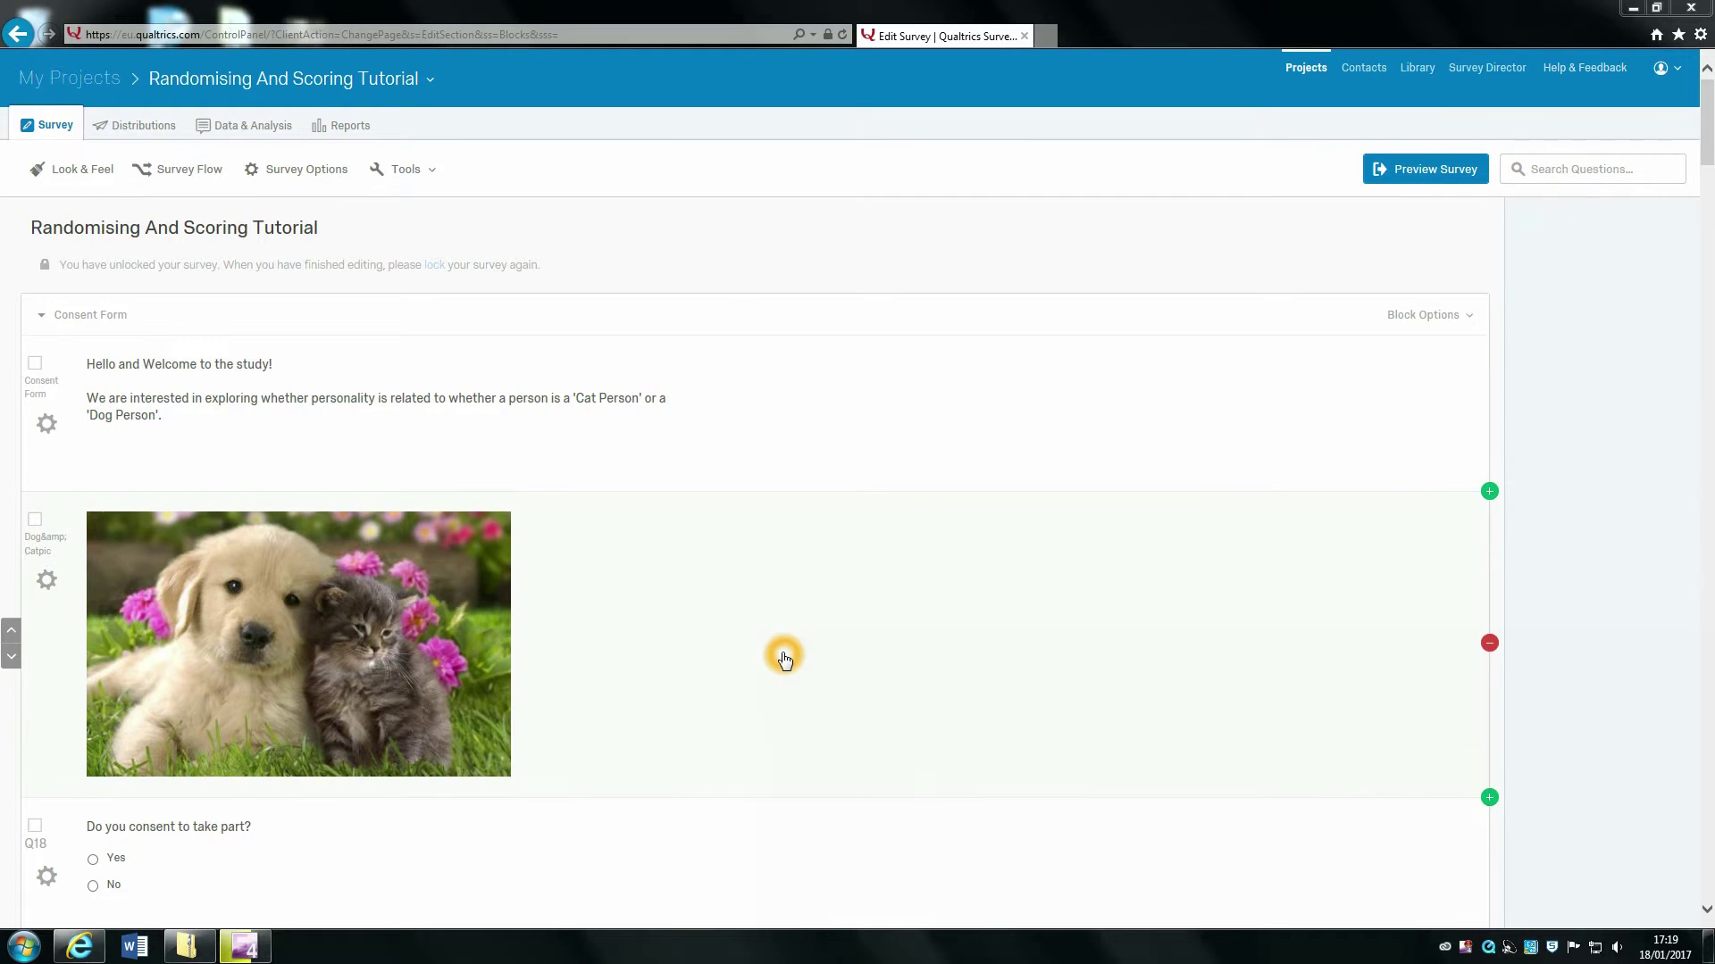
left_click(1218, 382)
left_click_drag(1707, 121, 1708, 137)
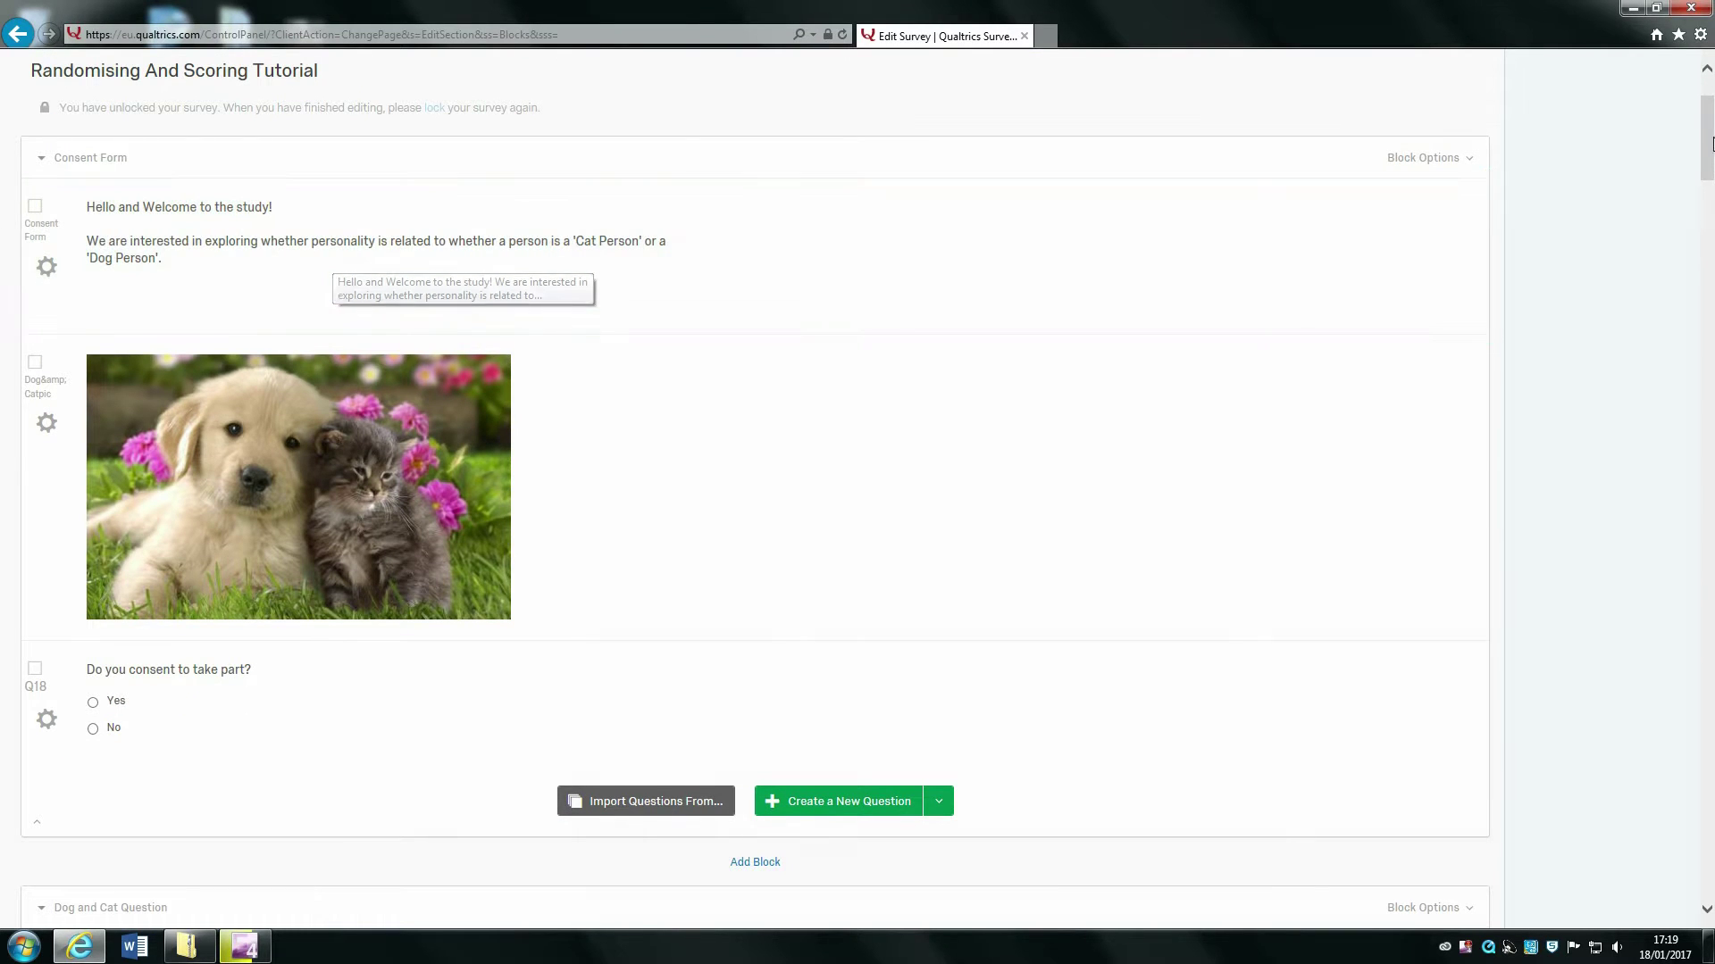
left_click_drag(1710, 141, 1704, 592)
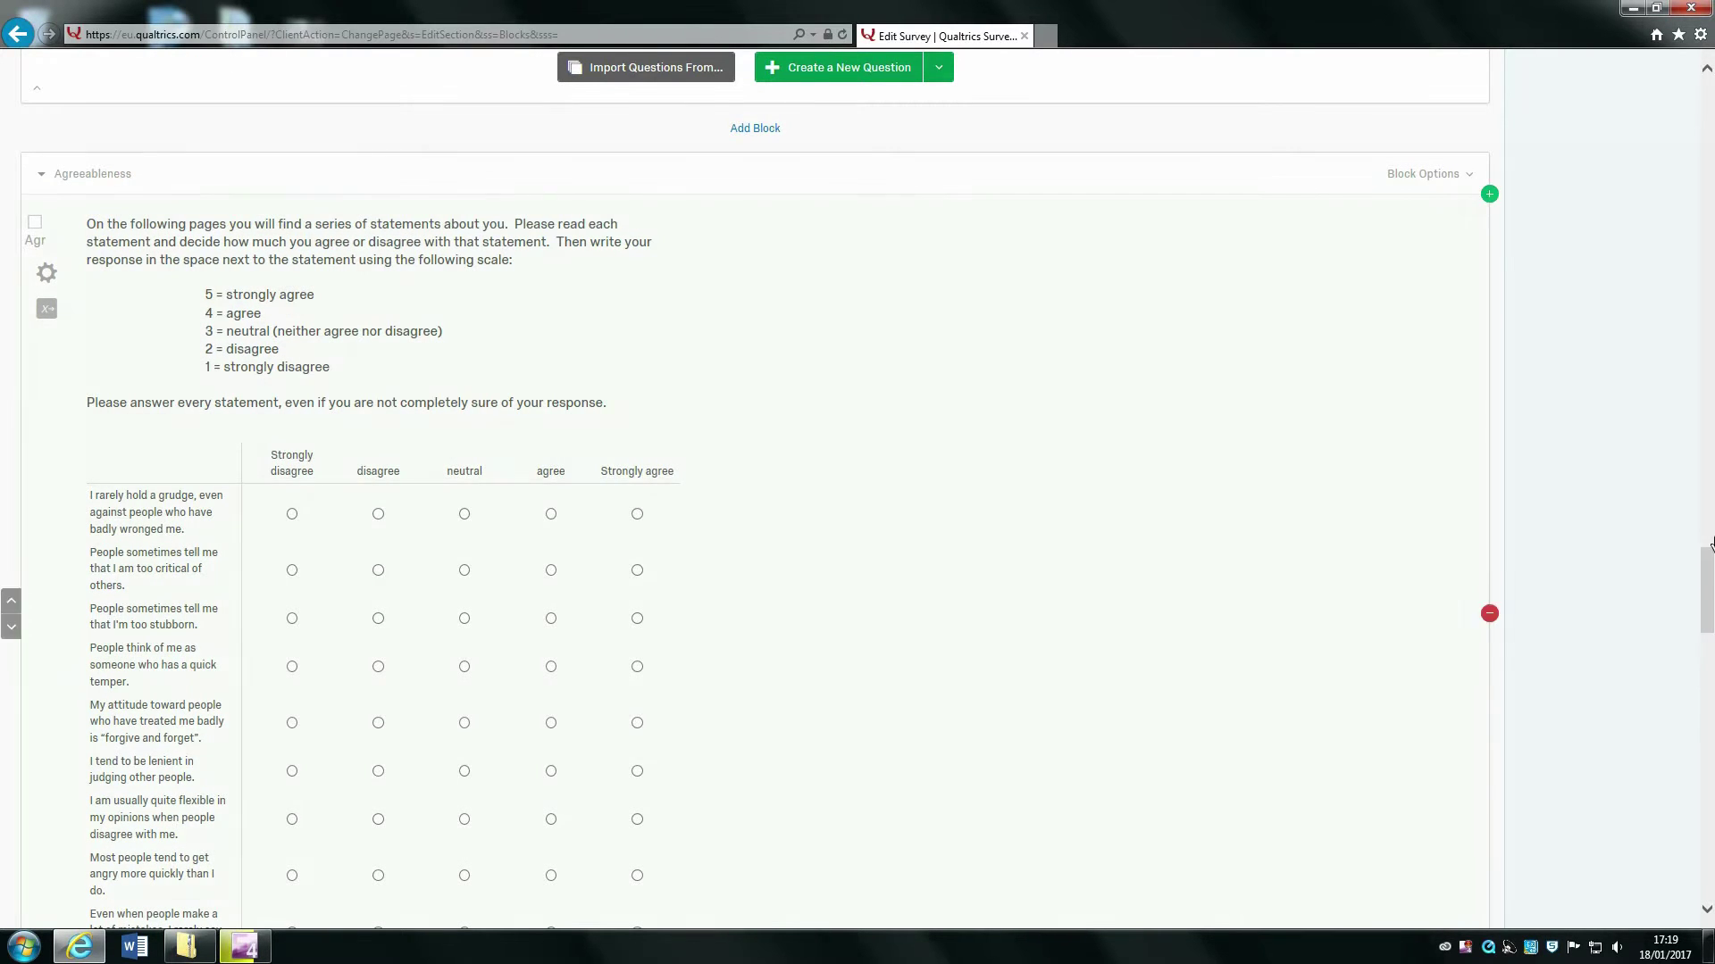
left_click_drag(1710, 542, 1708, 745)
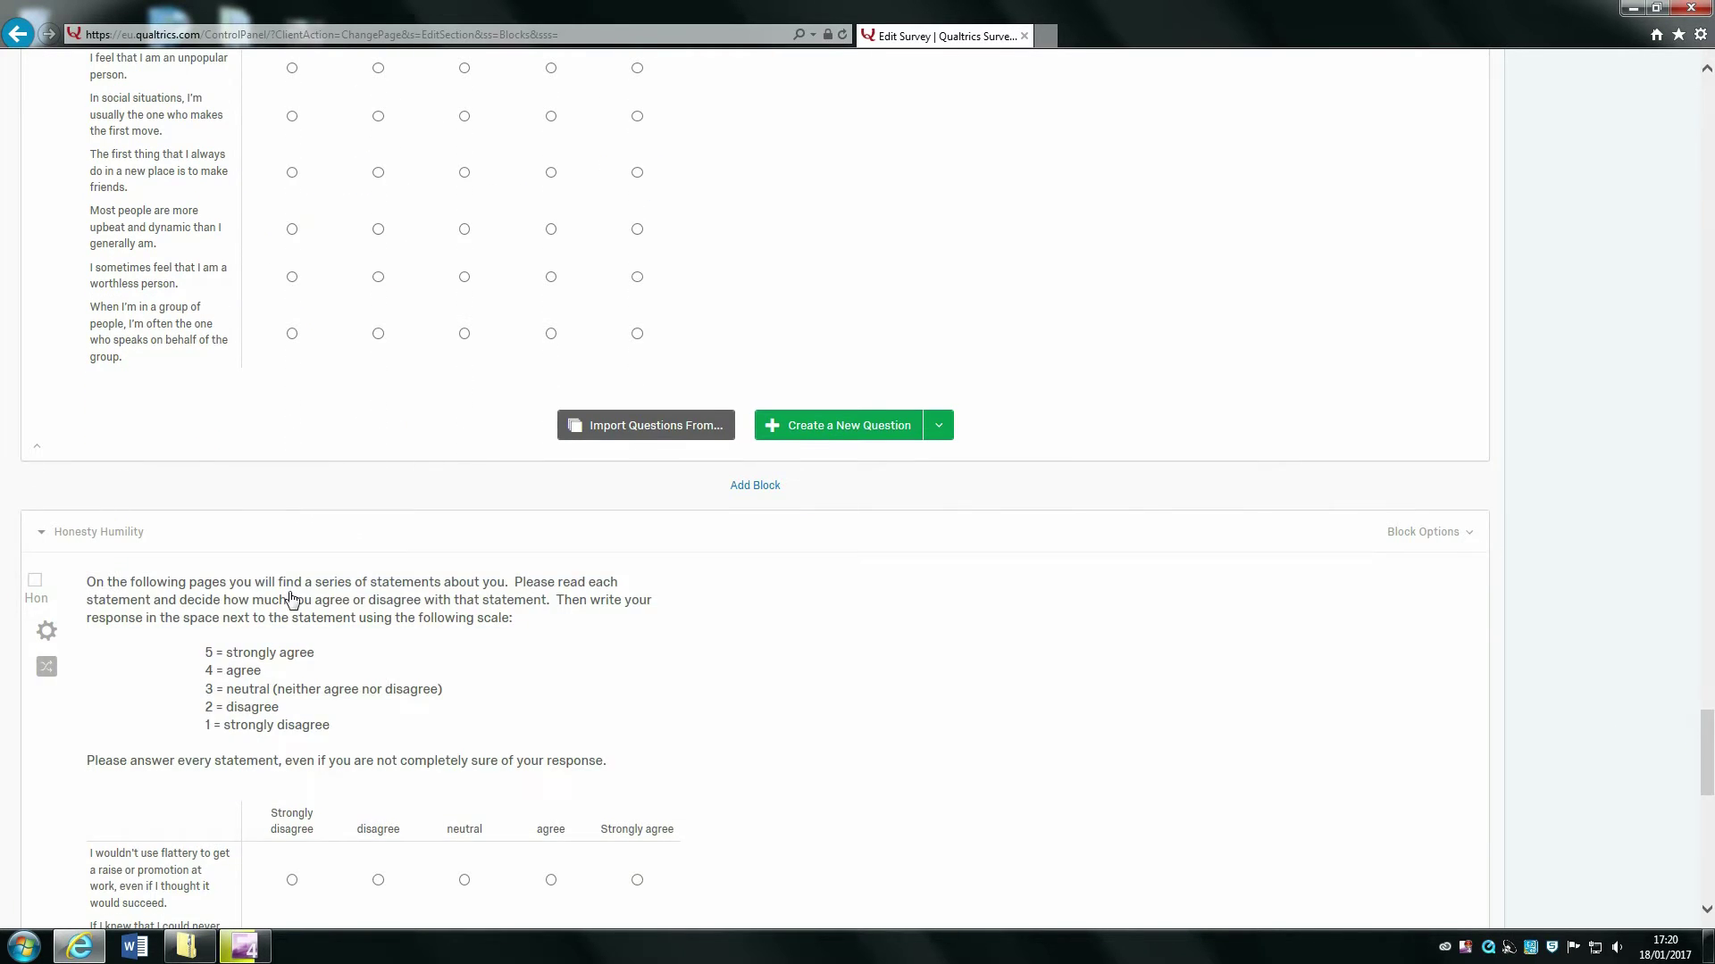
left_click_drag(1705, 786, 1709, 598)
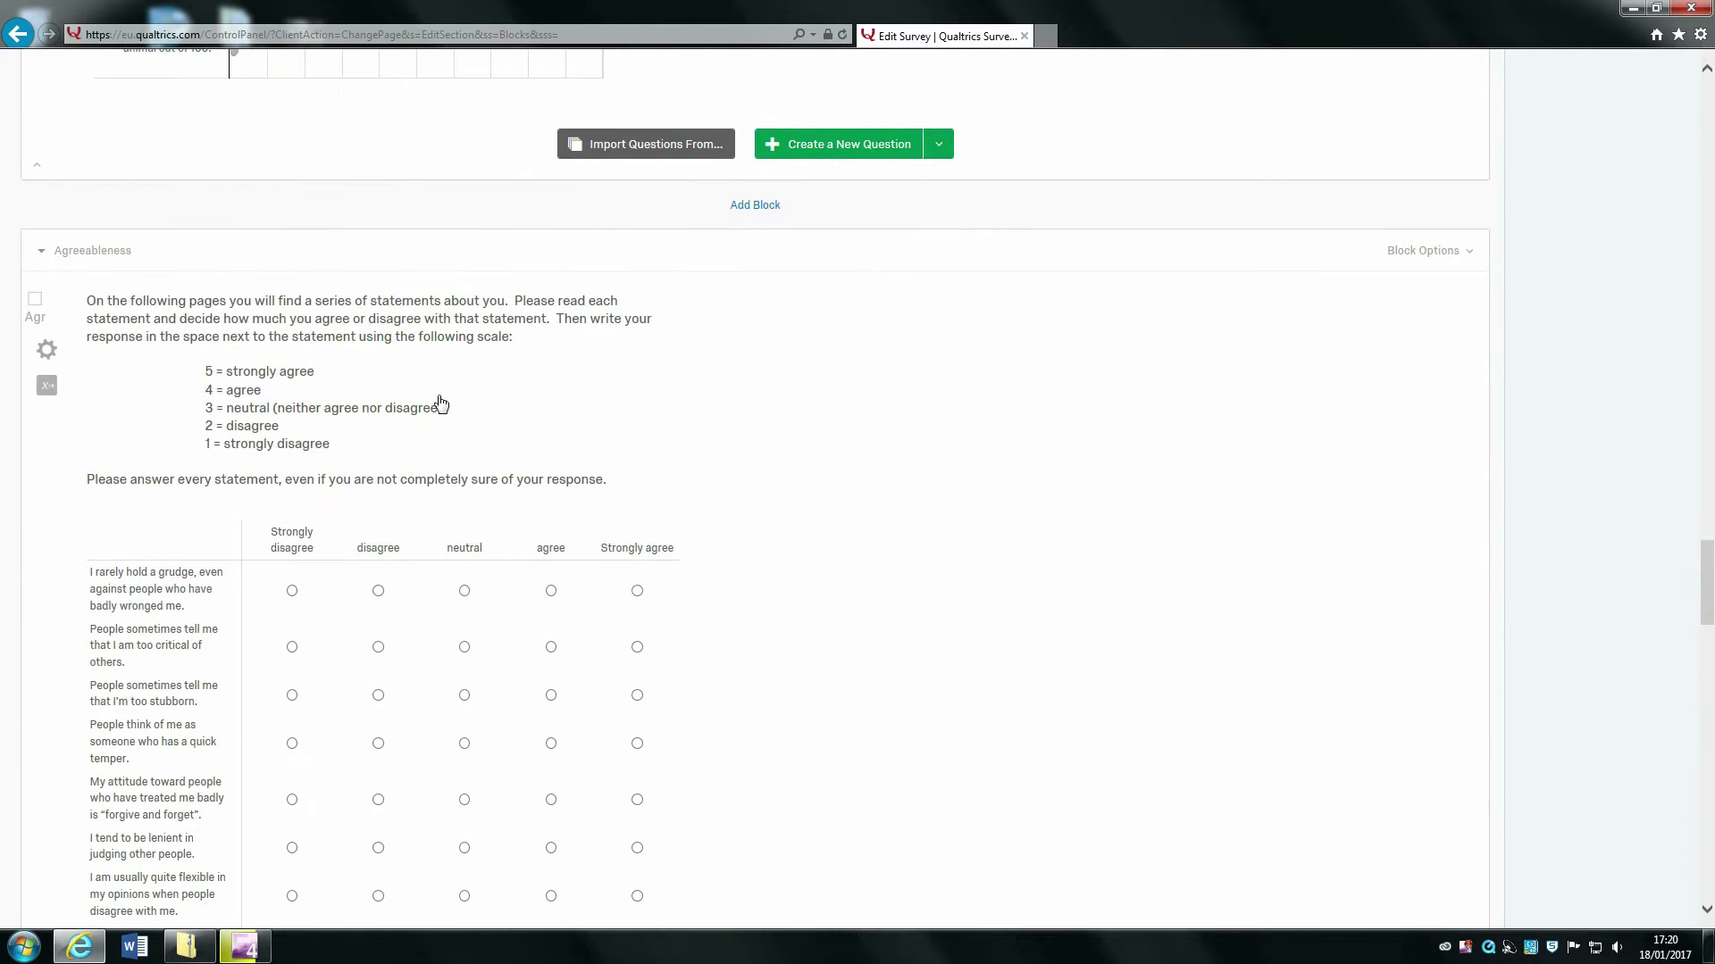
- Inspect the Agreeableness matrix's recoded answer values, leaving Strongly disagree unchanged
left_click(44, 356)
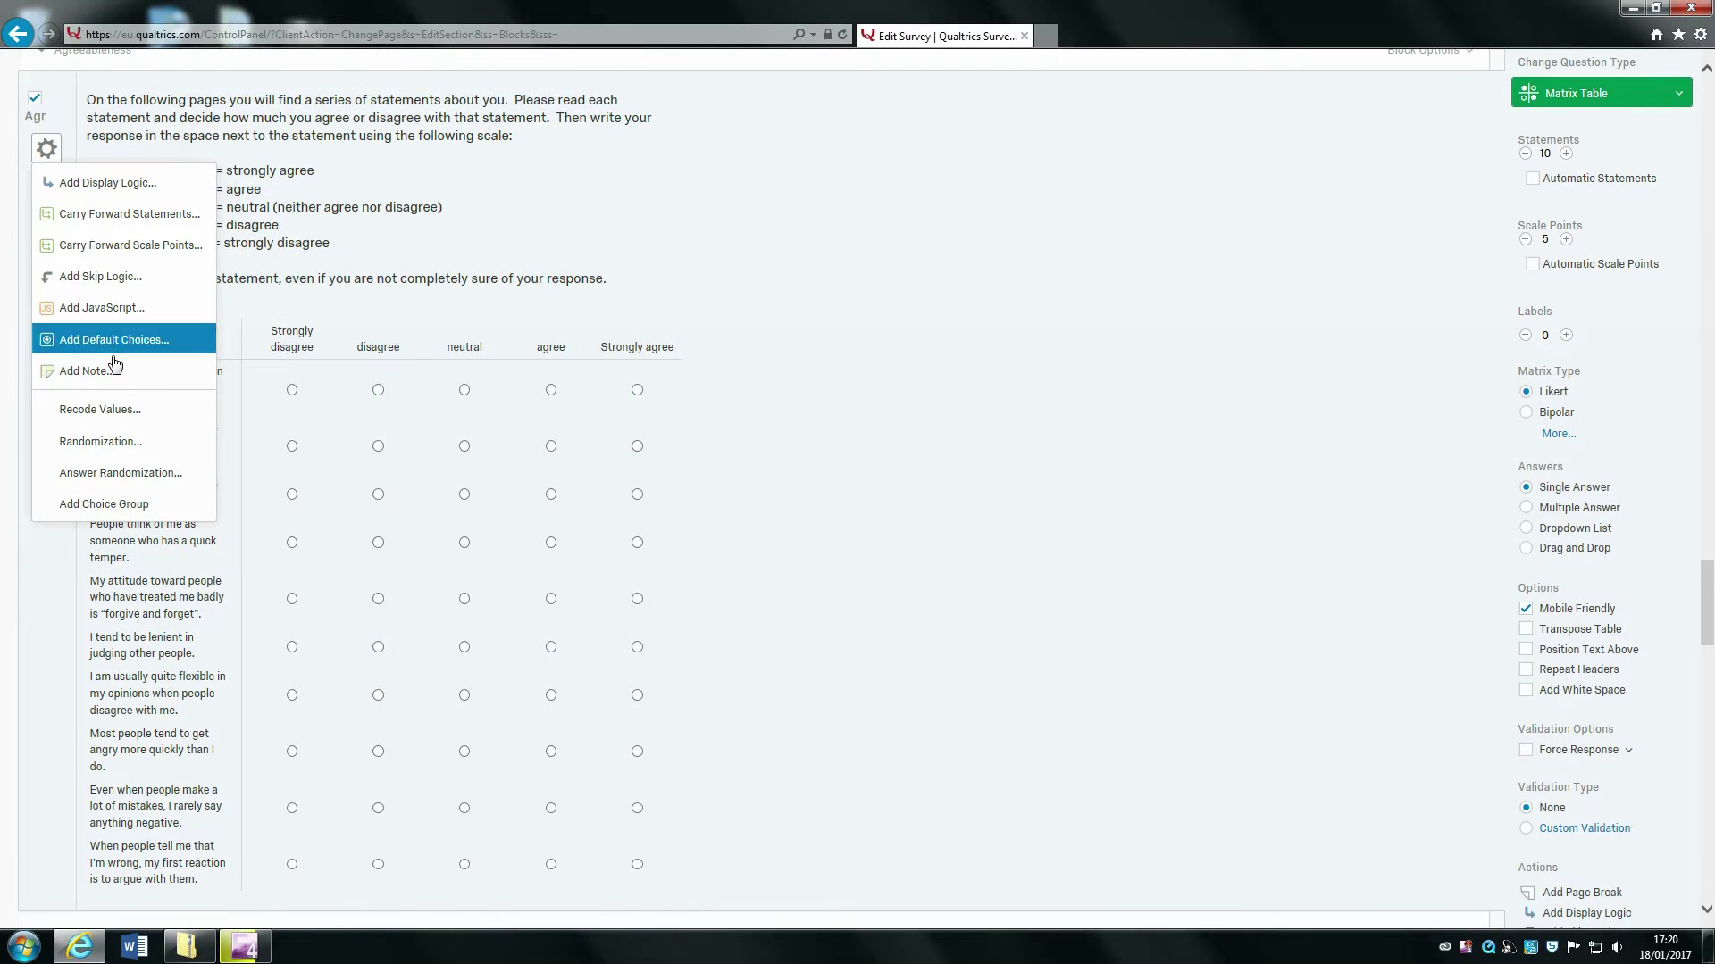
left_click(100, 410)
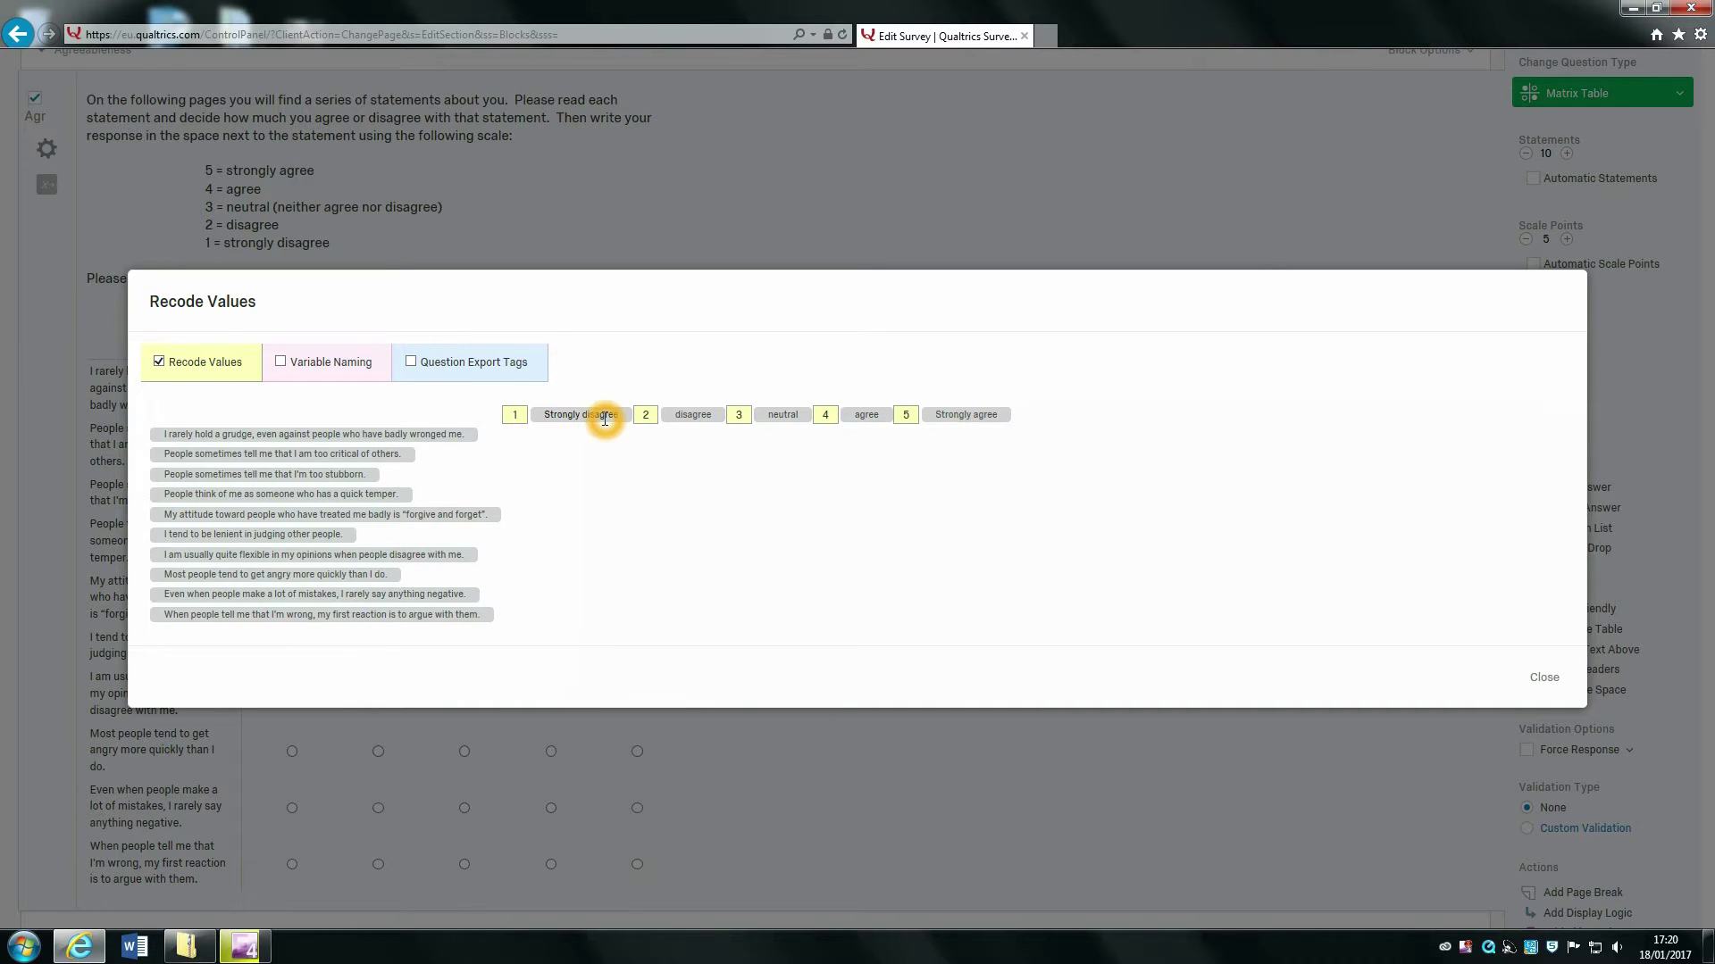
left_click(525, 417)
left_click(616, 347)
left_click(646, 447)
left_click(791, 429)
left_click(648, 529)
left_click(1523, 675)
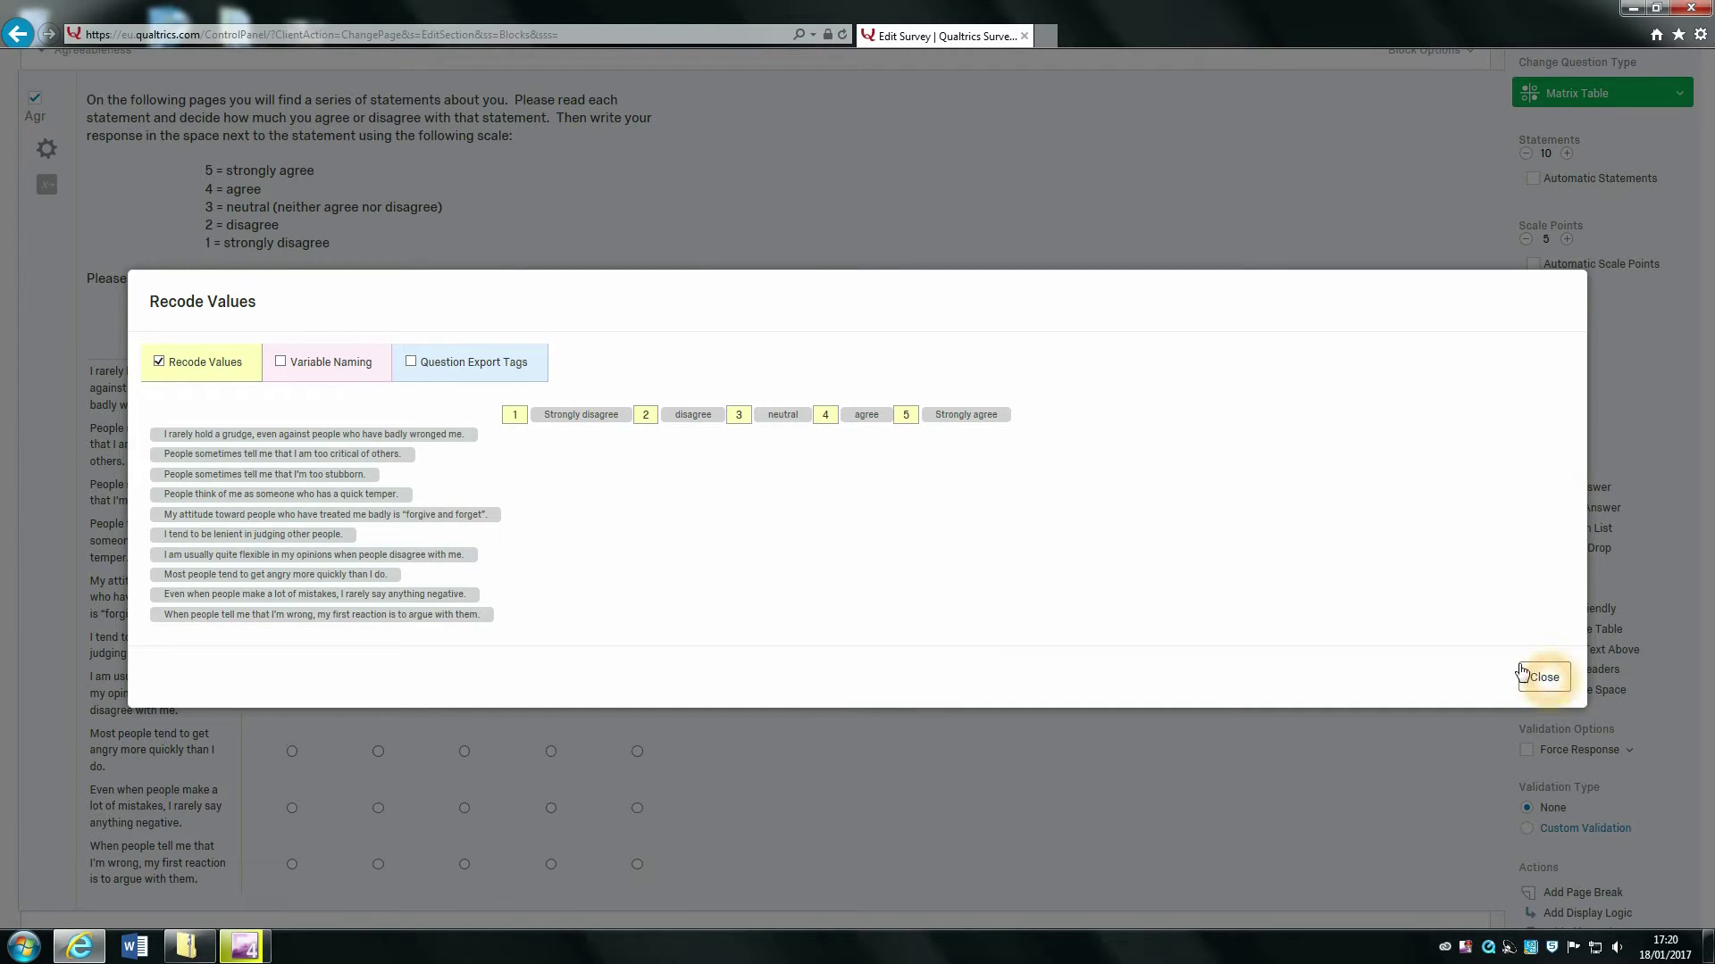
- Reopen the Agreeableness question's recoded values to double-check them
scroll(1206, 638, "up", 2)
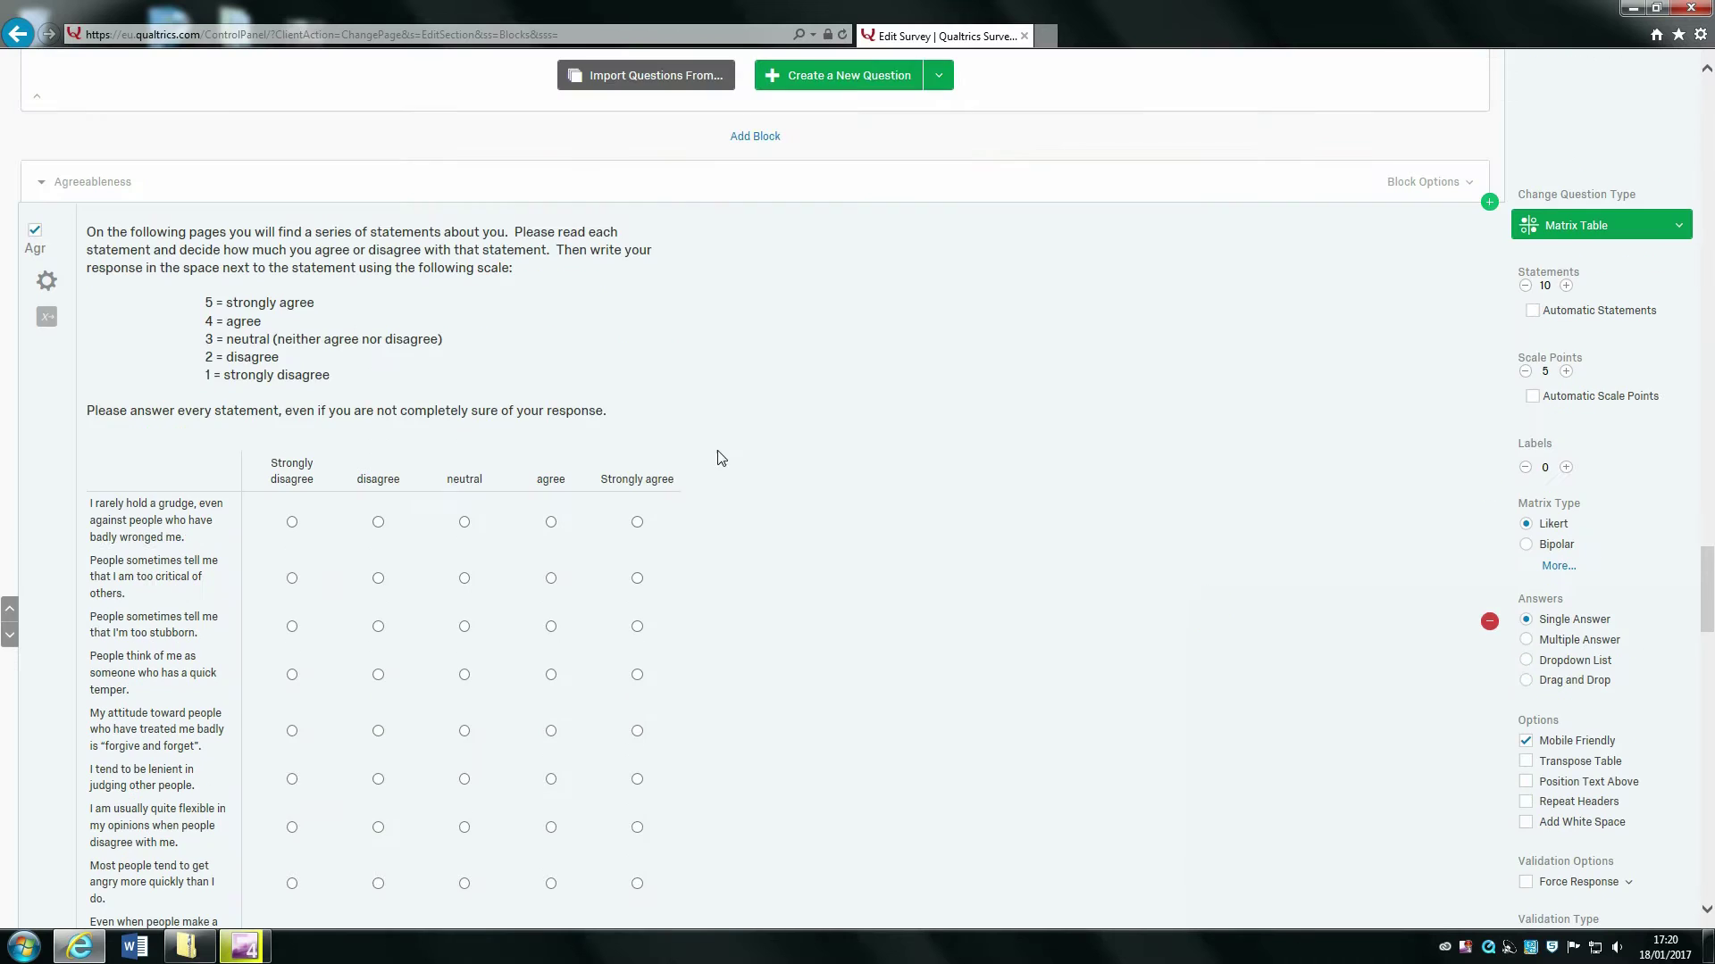
left_click(181, 178)
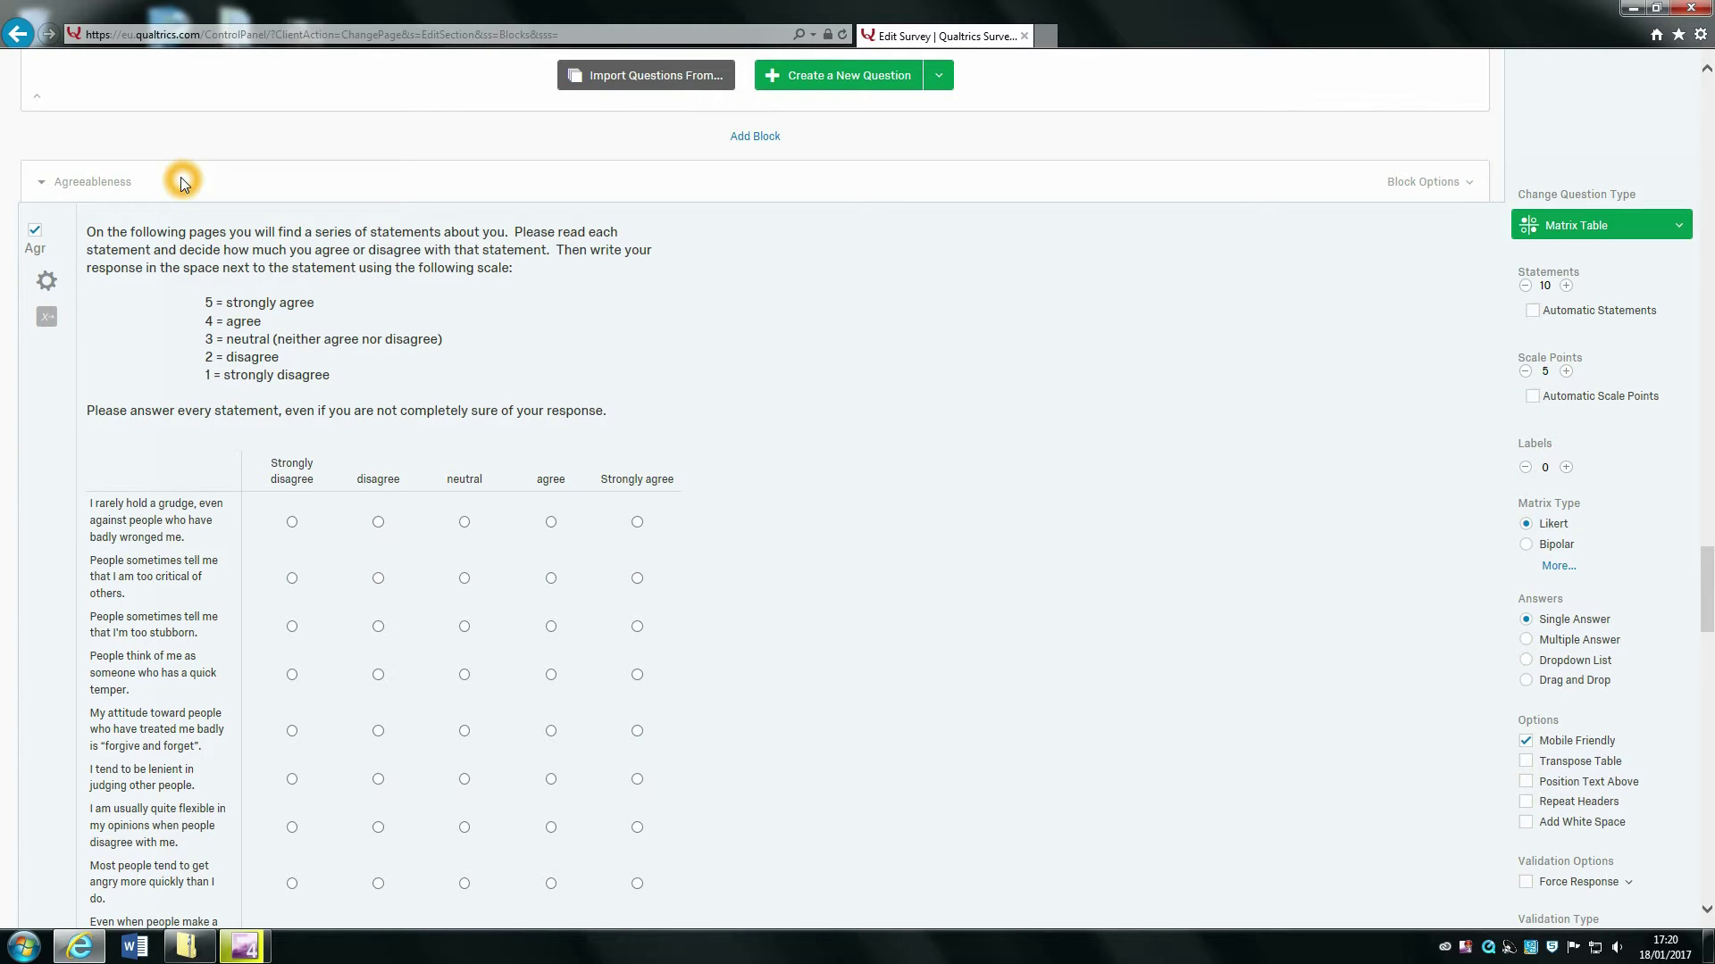
left_click(44, 285)
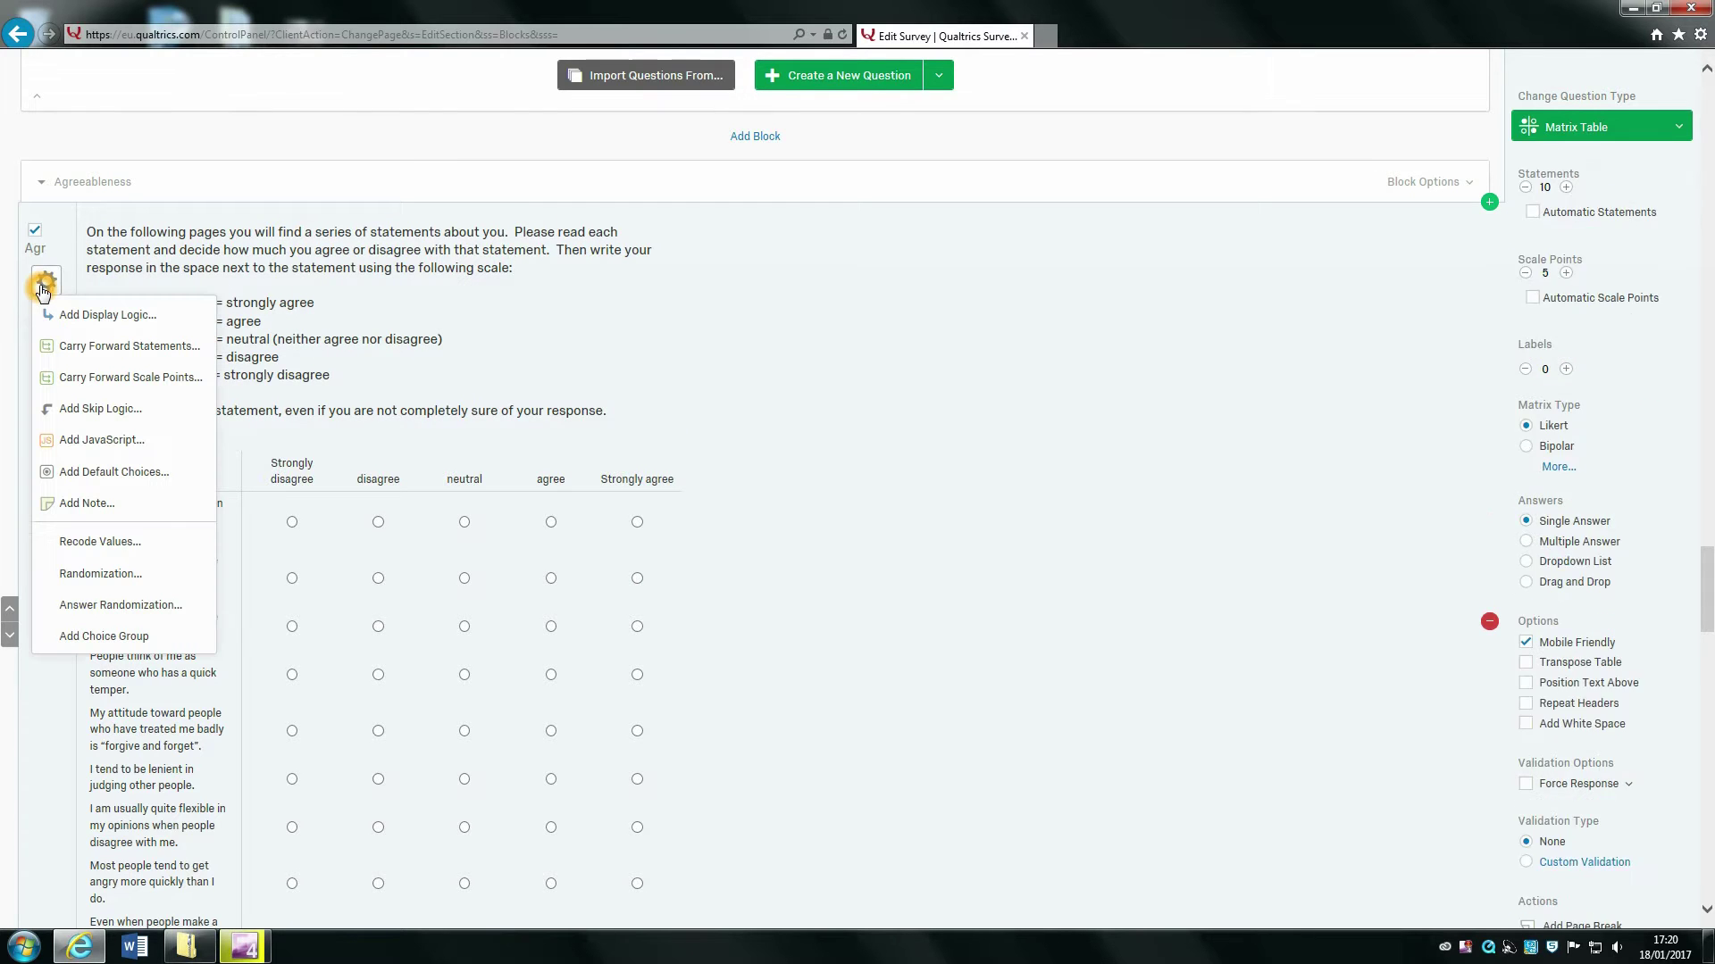
left_click(147, 551)
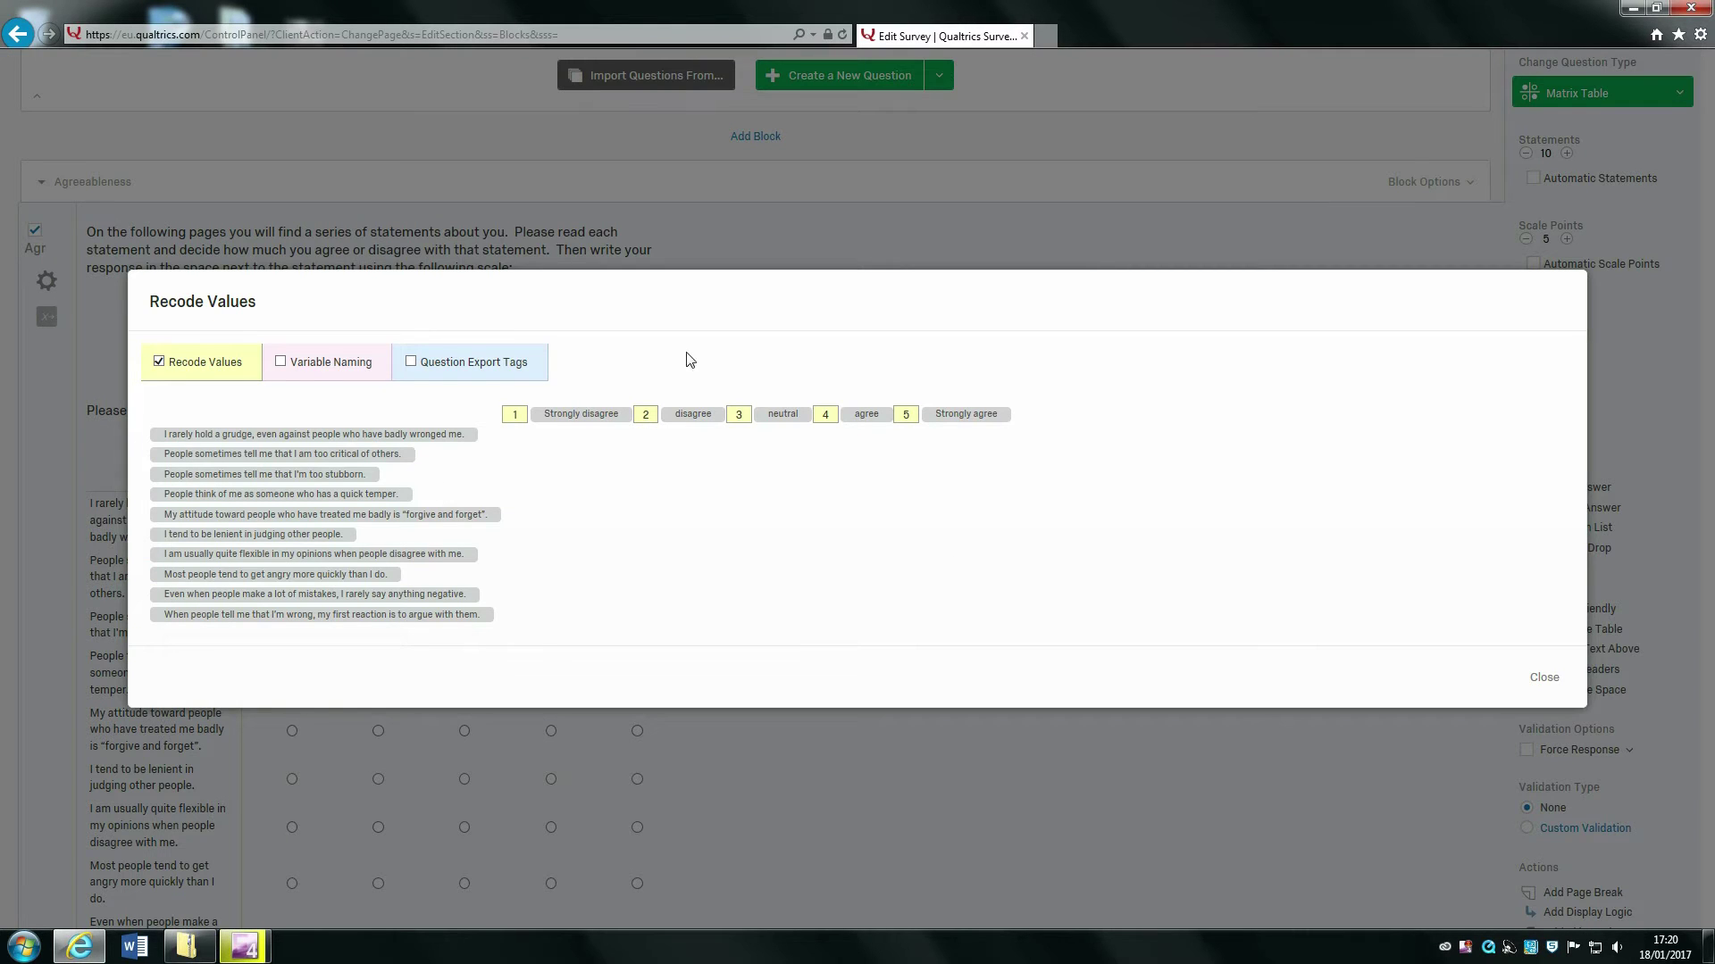
left_click(1544, 679)
- From the top of the survey, choose Scoring... in the Tools menu
scroll(1105, 650, "up", 4)
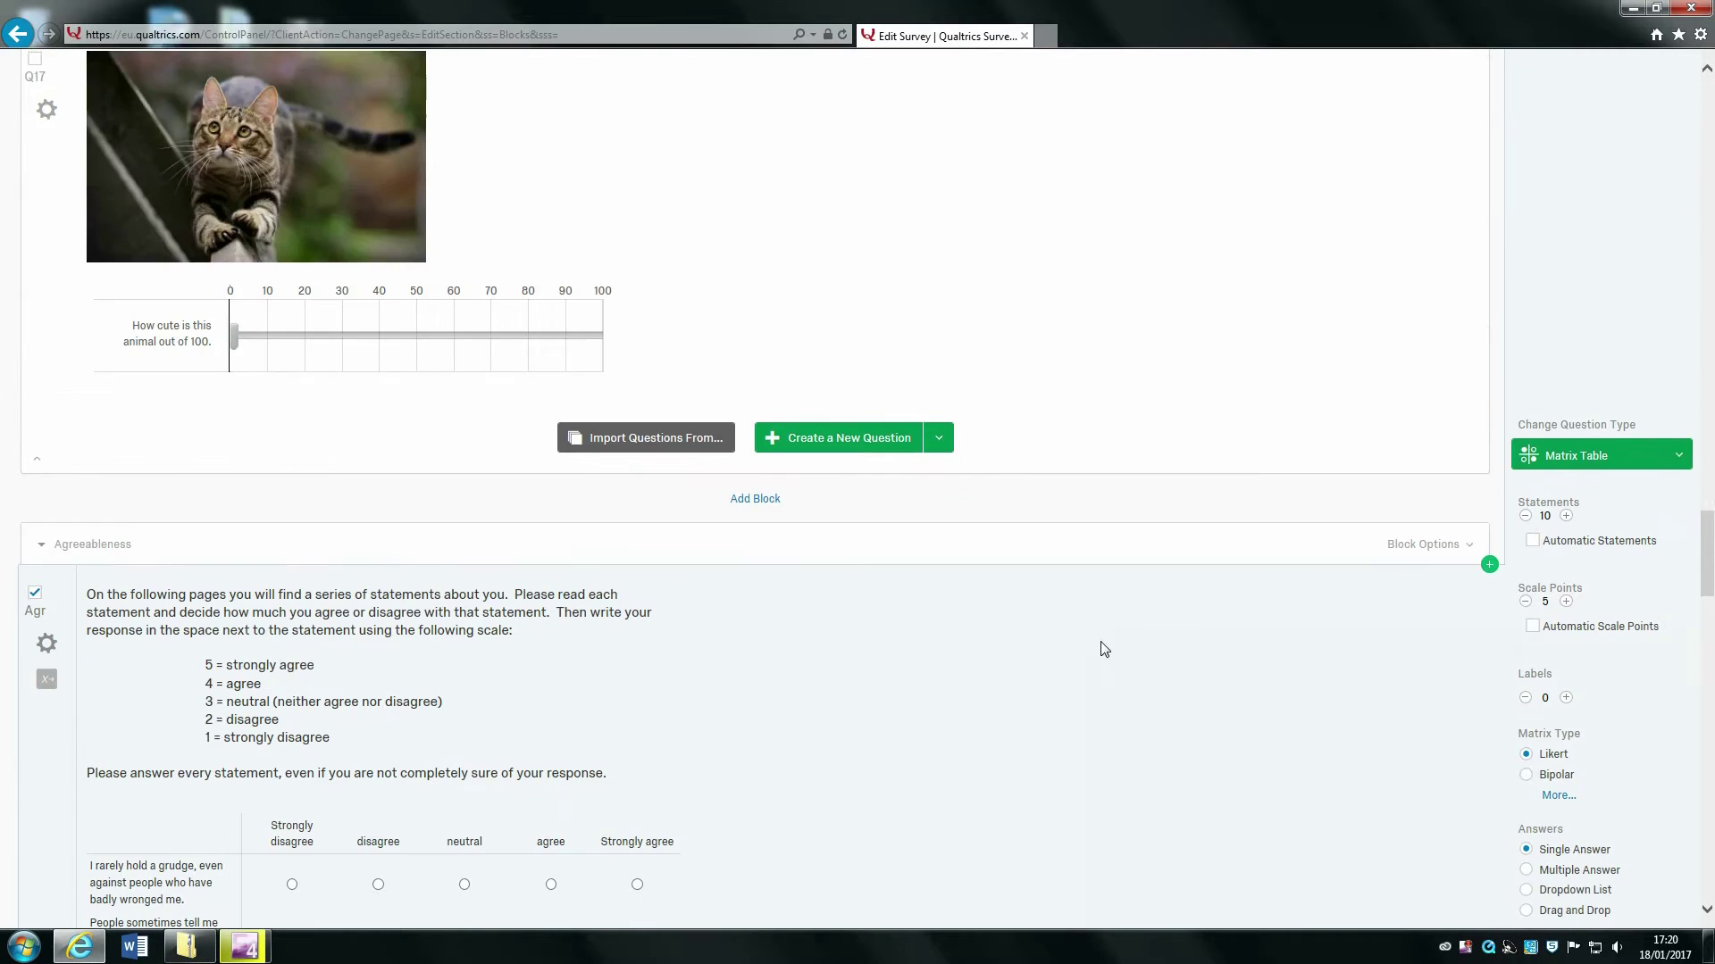
scroll(1087, 659, "up", 6)
scroll(1086, 650, "down", 12)
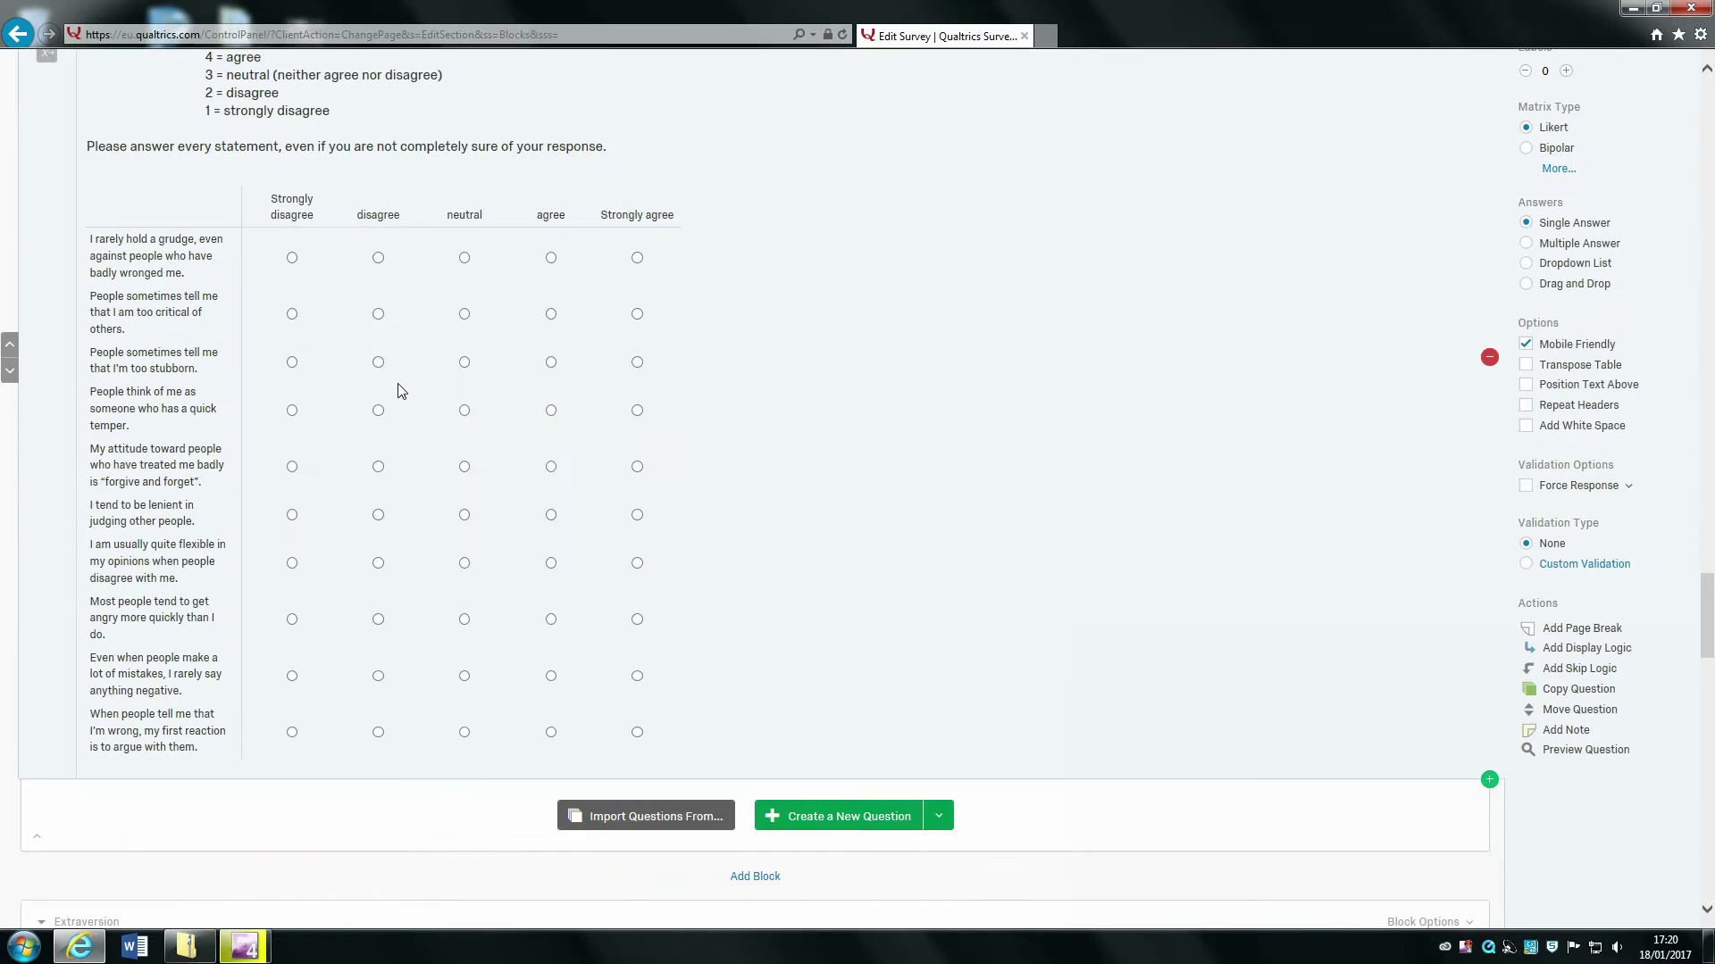
left_click_drag(1710, 618, 1710, 73)
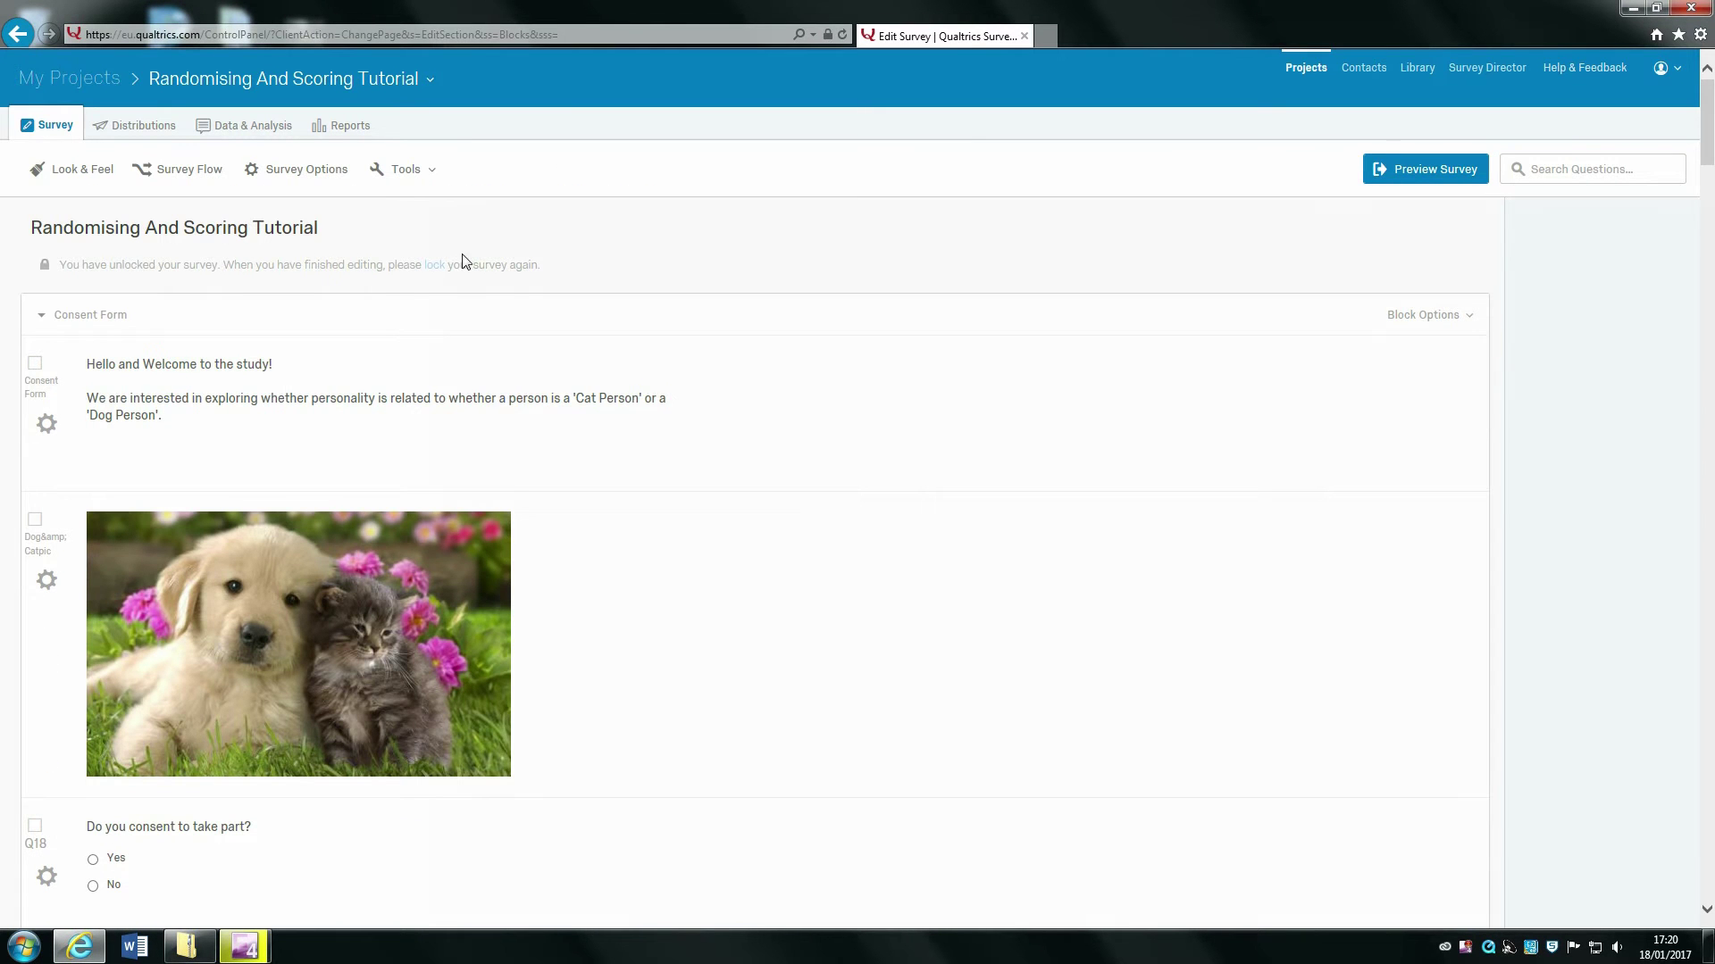
left_click(636, 355)
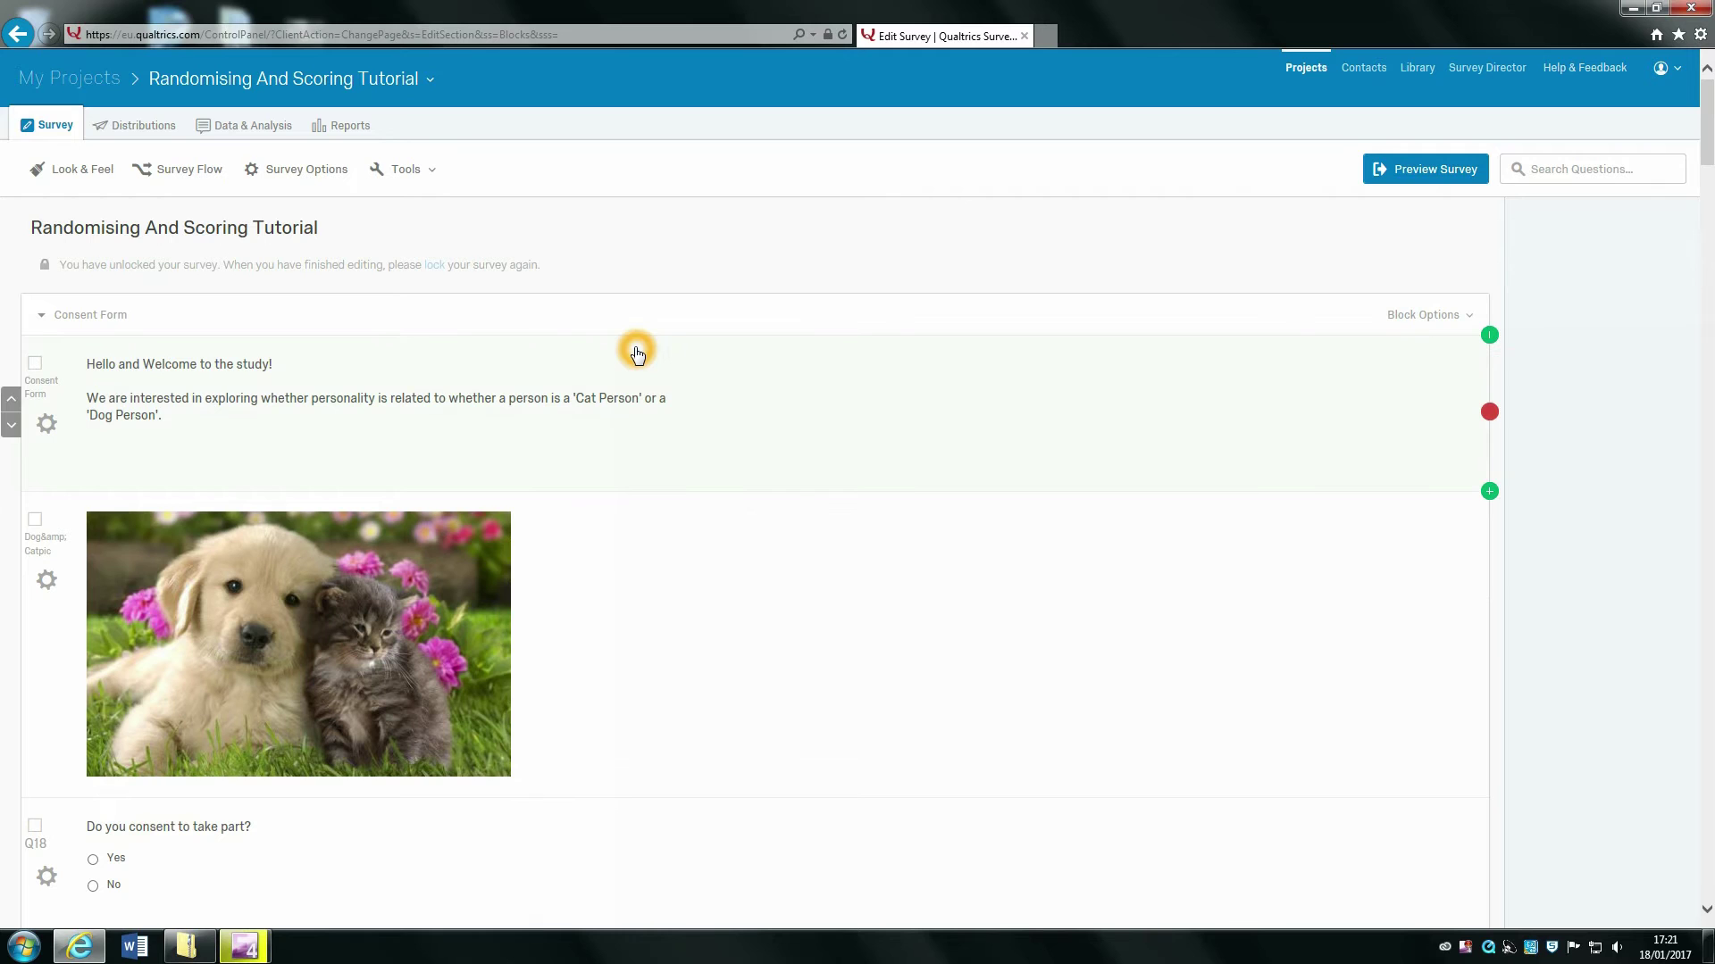
left_click(426, 171)
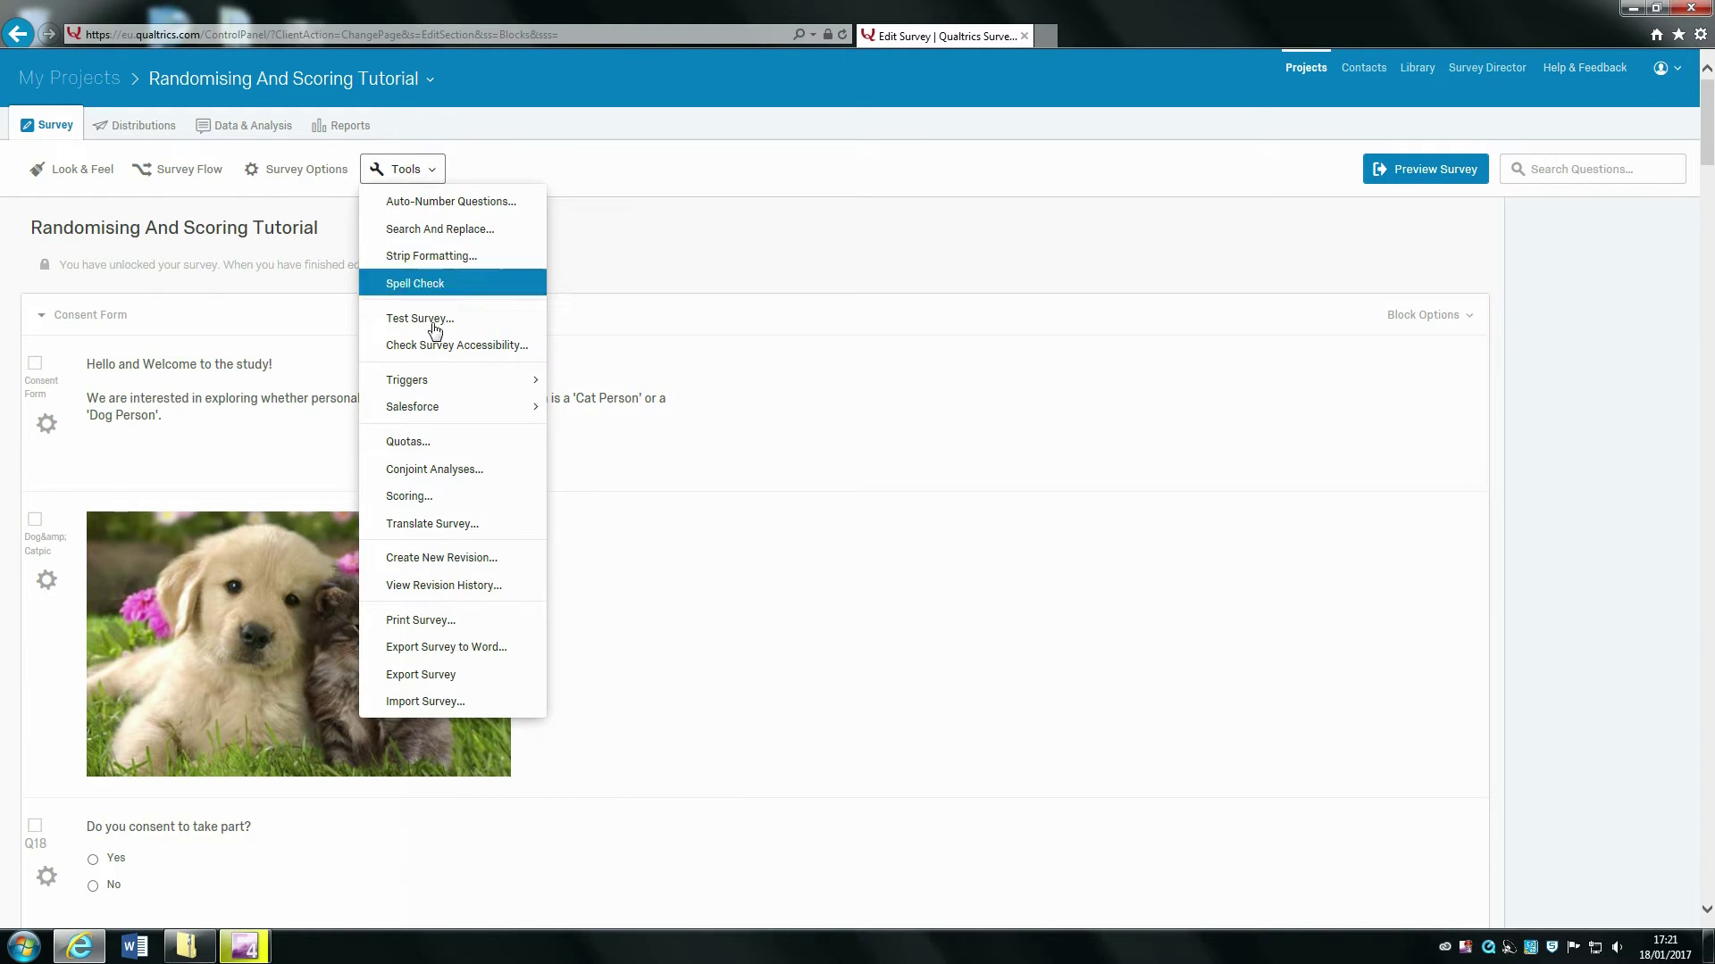
left_click(421, 500)
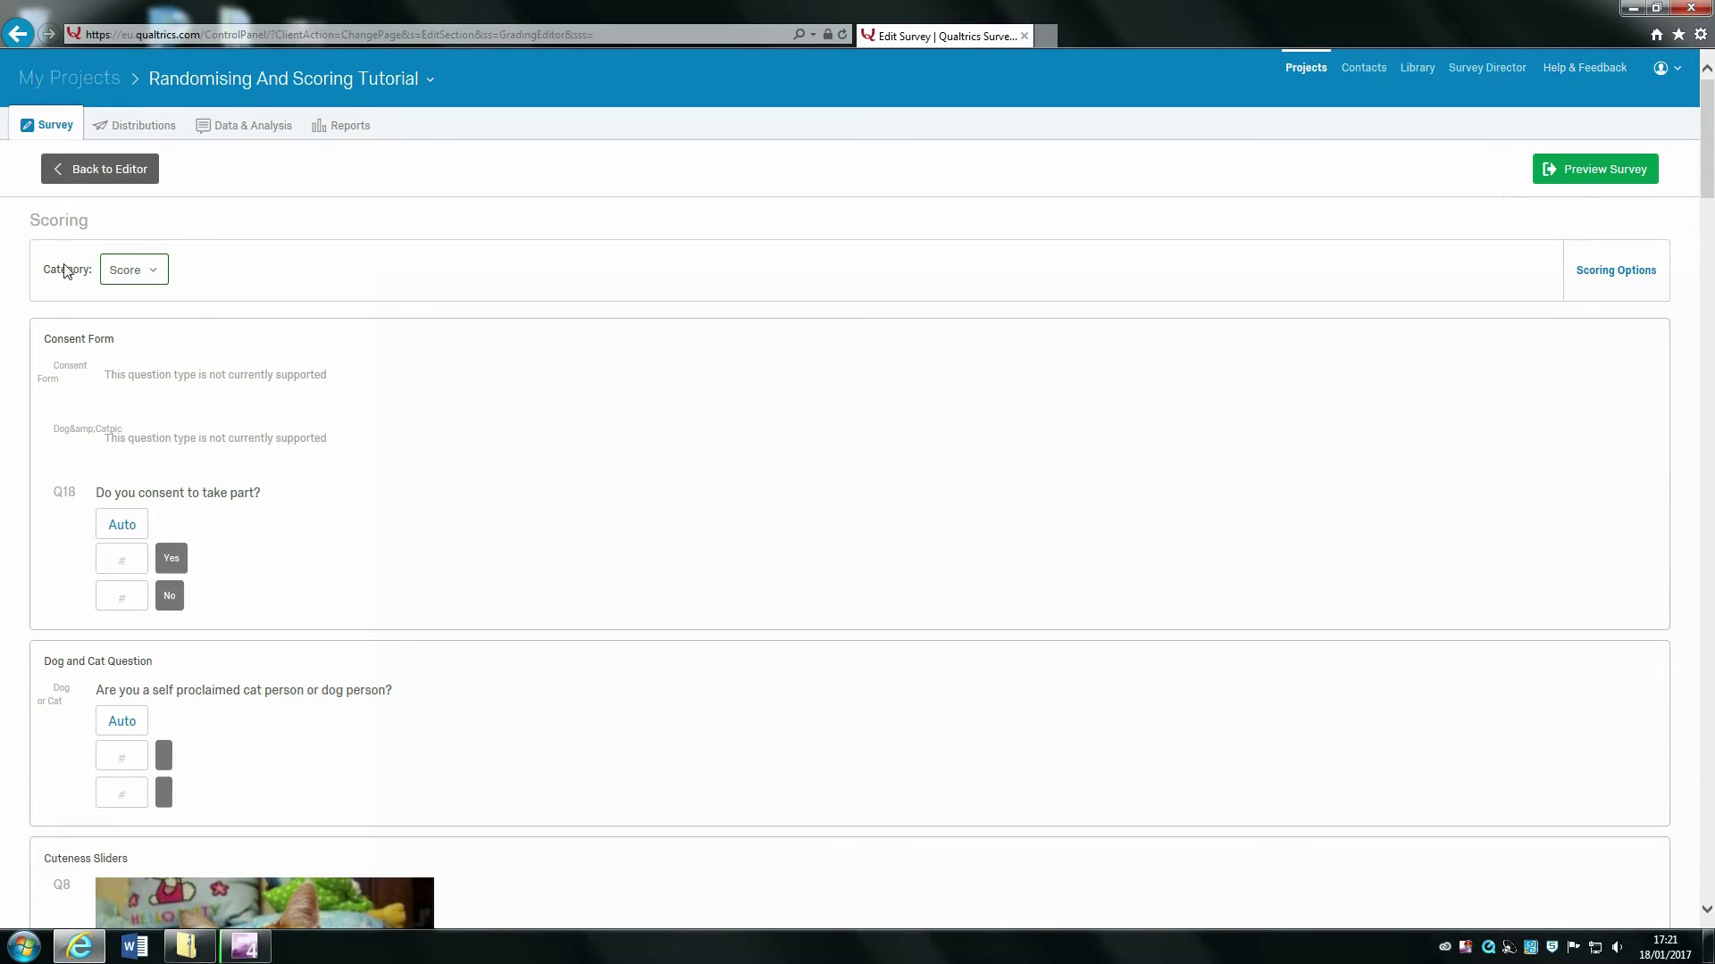
- In Manage Categories, create Agreeableness, Extraversion and Honesty-Humility categories and save
left_click(153, 284)
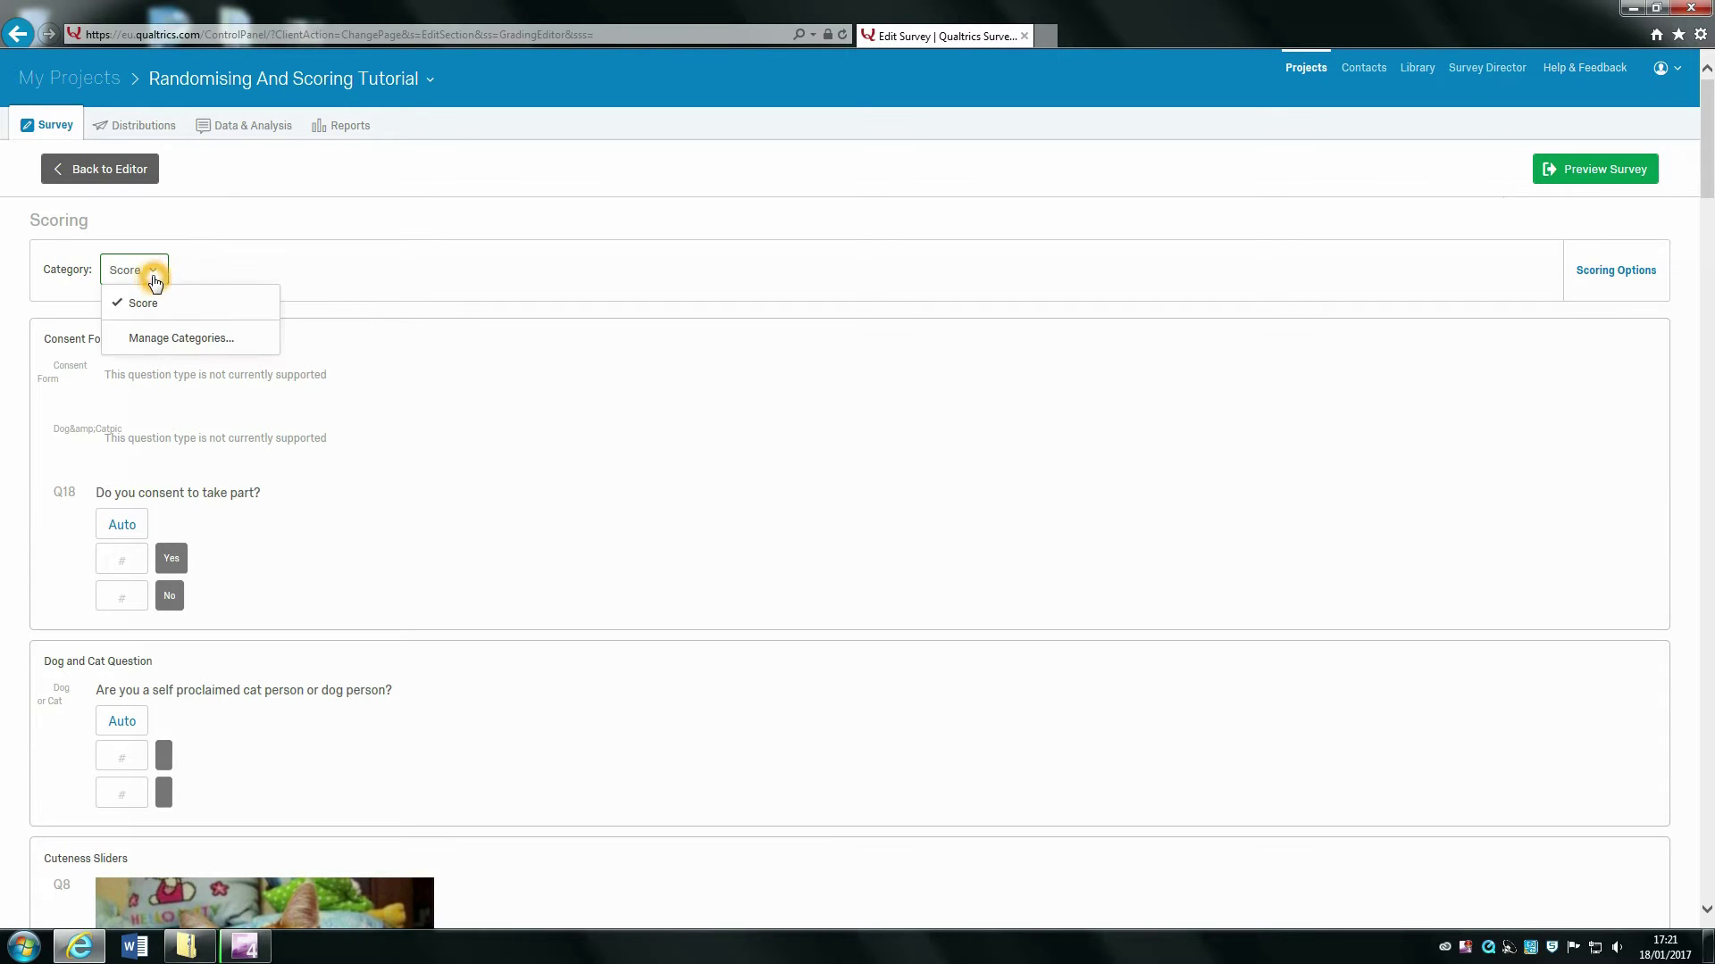
left_click(174, 340)
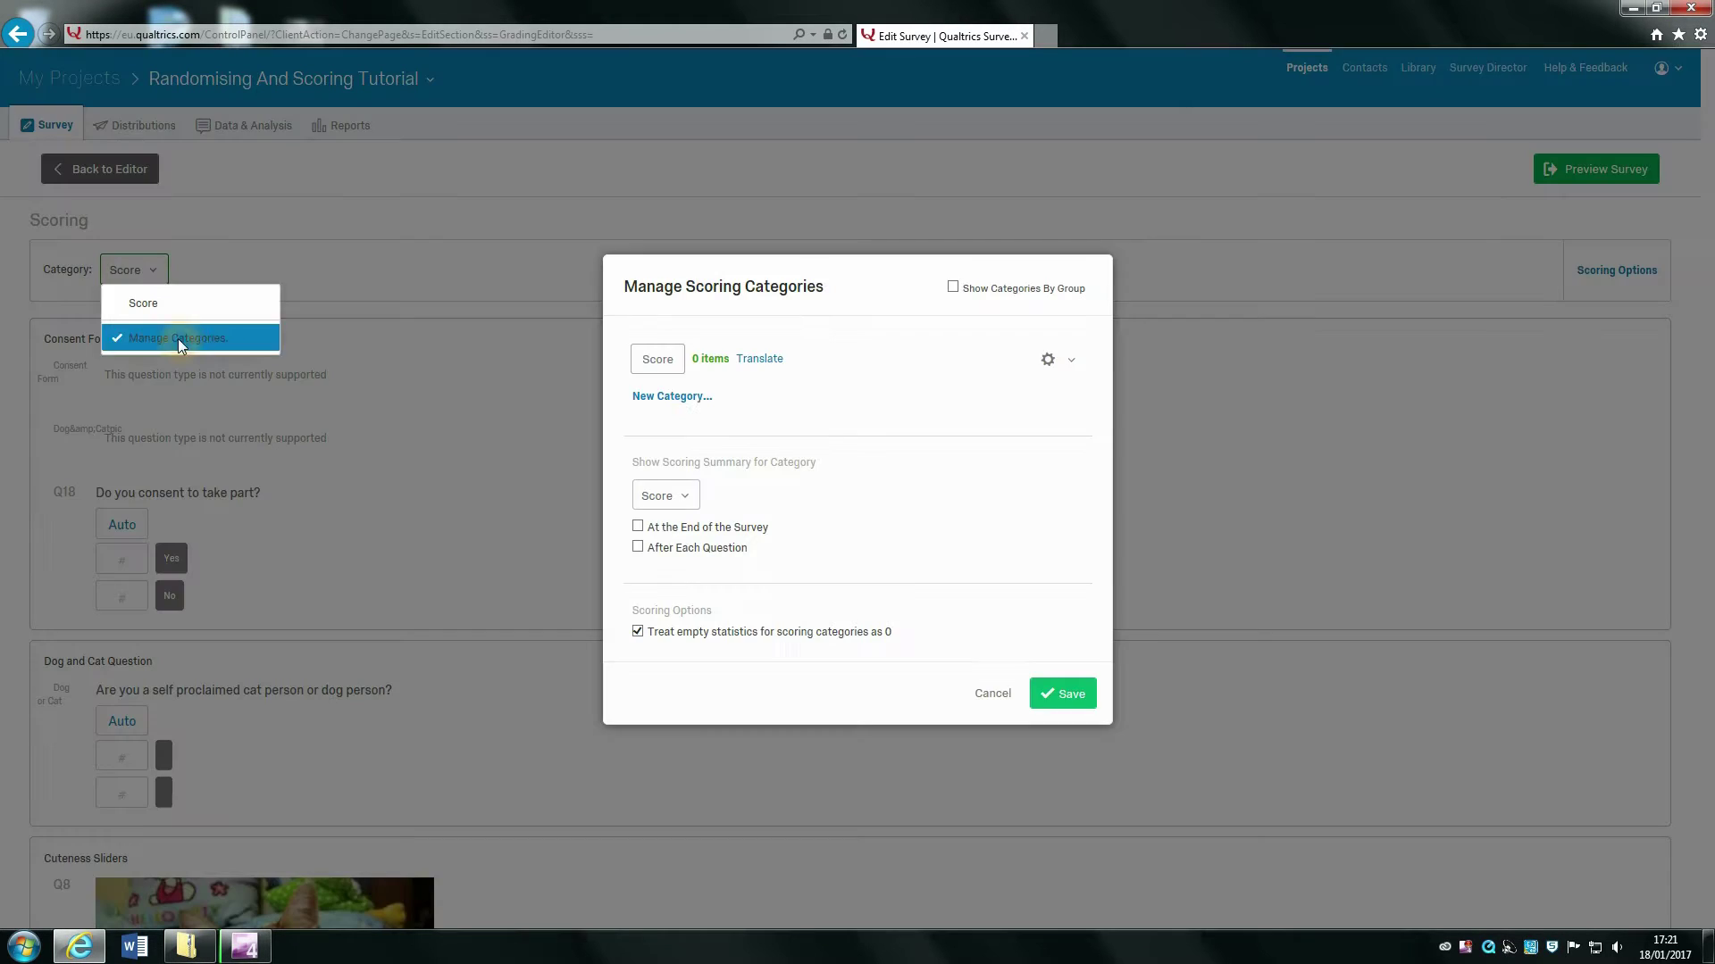
left_click(679, 398)
type("A")
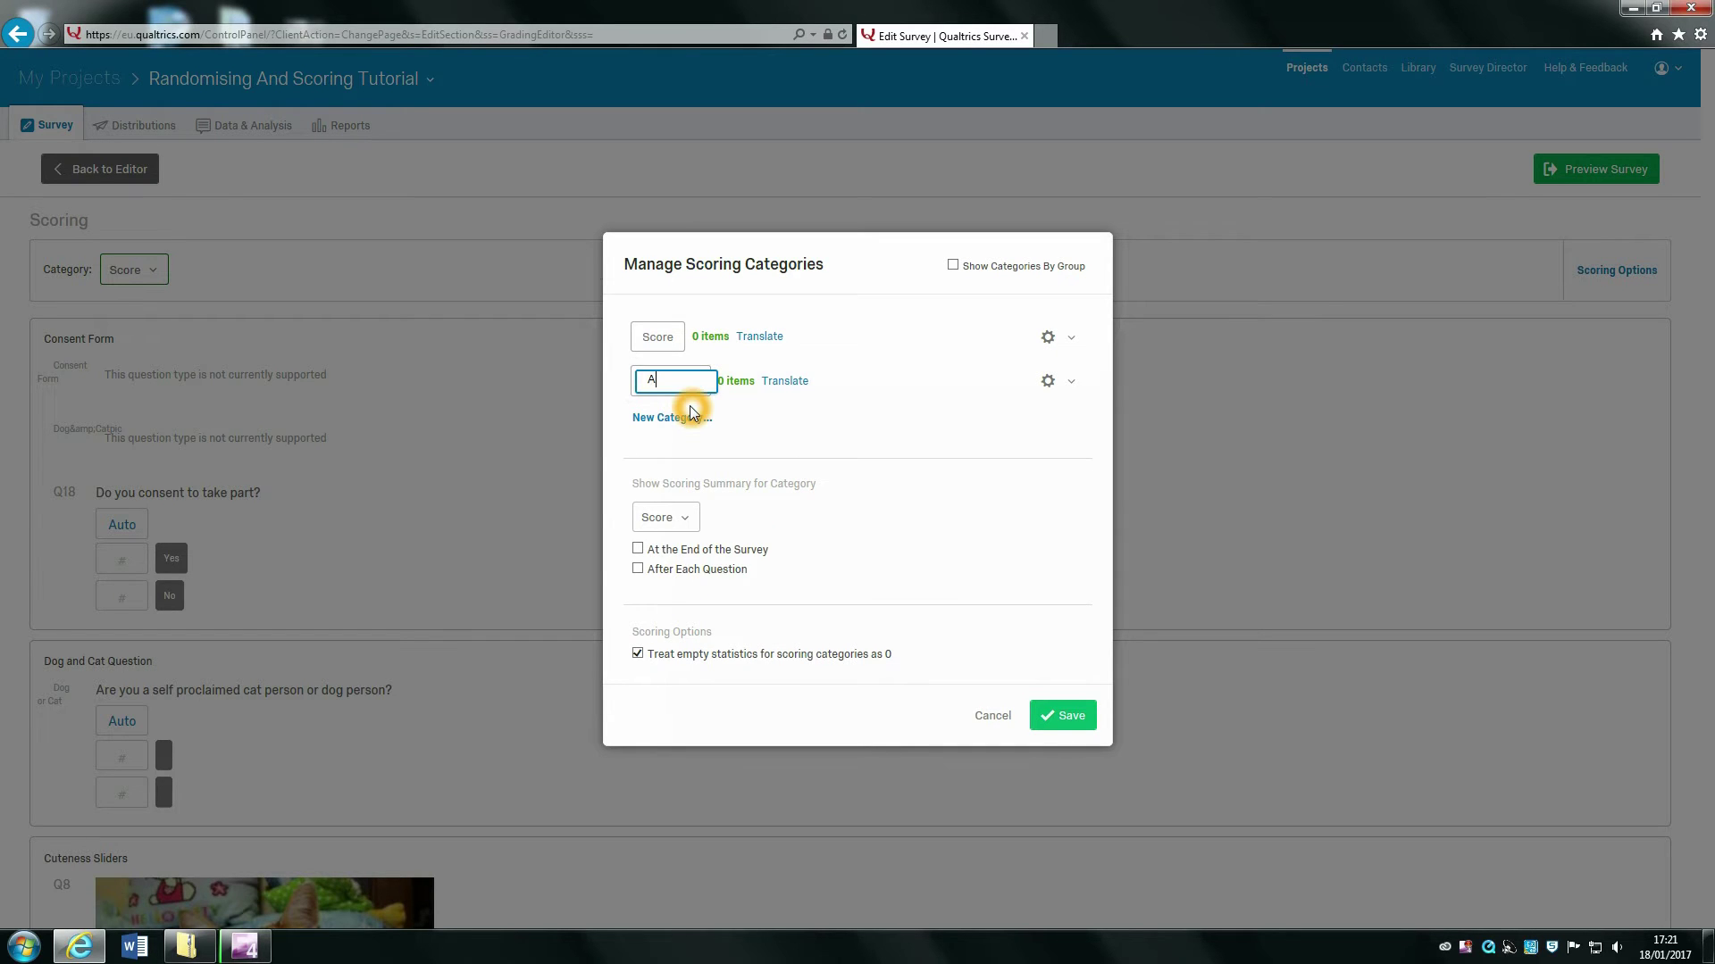
type("greeableness")
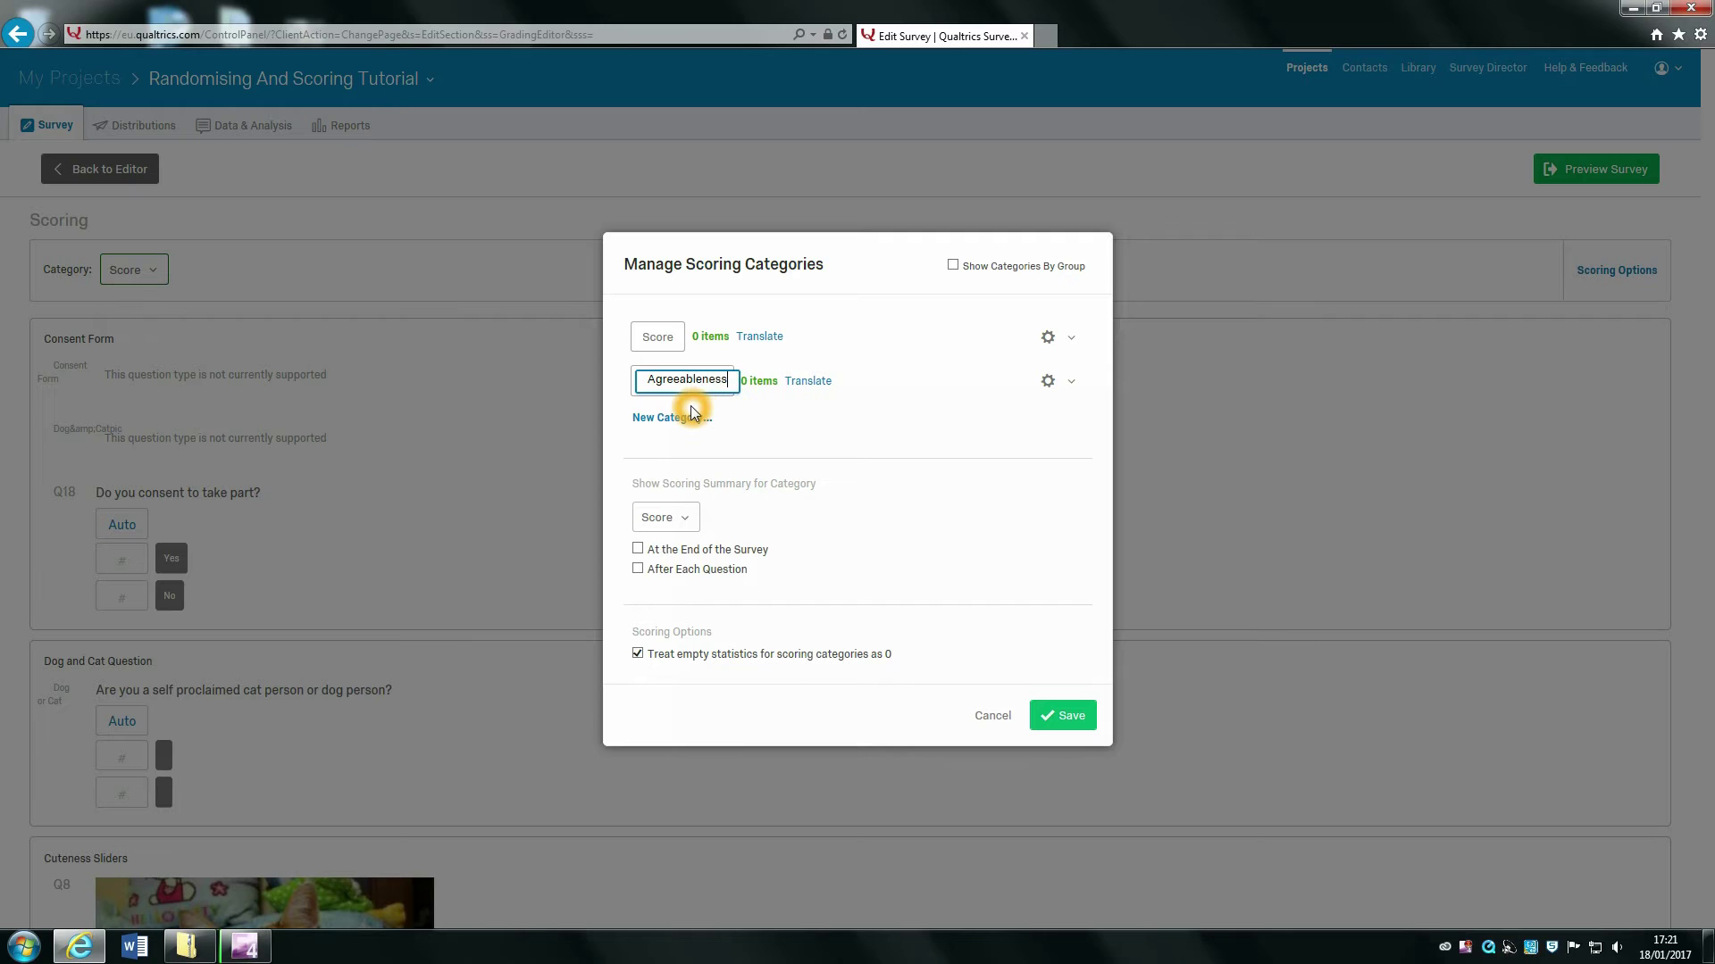
left_click(677, 421)
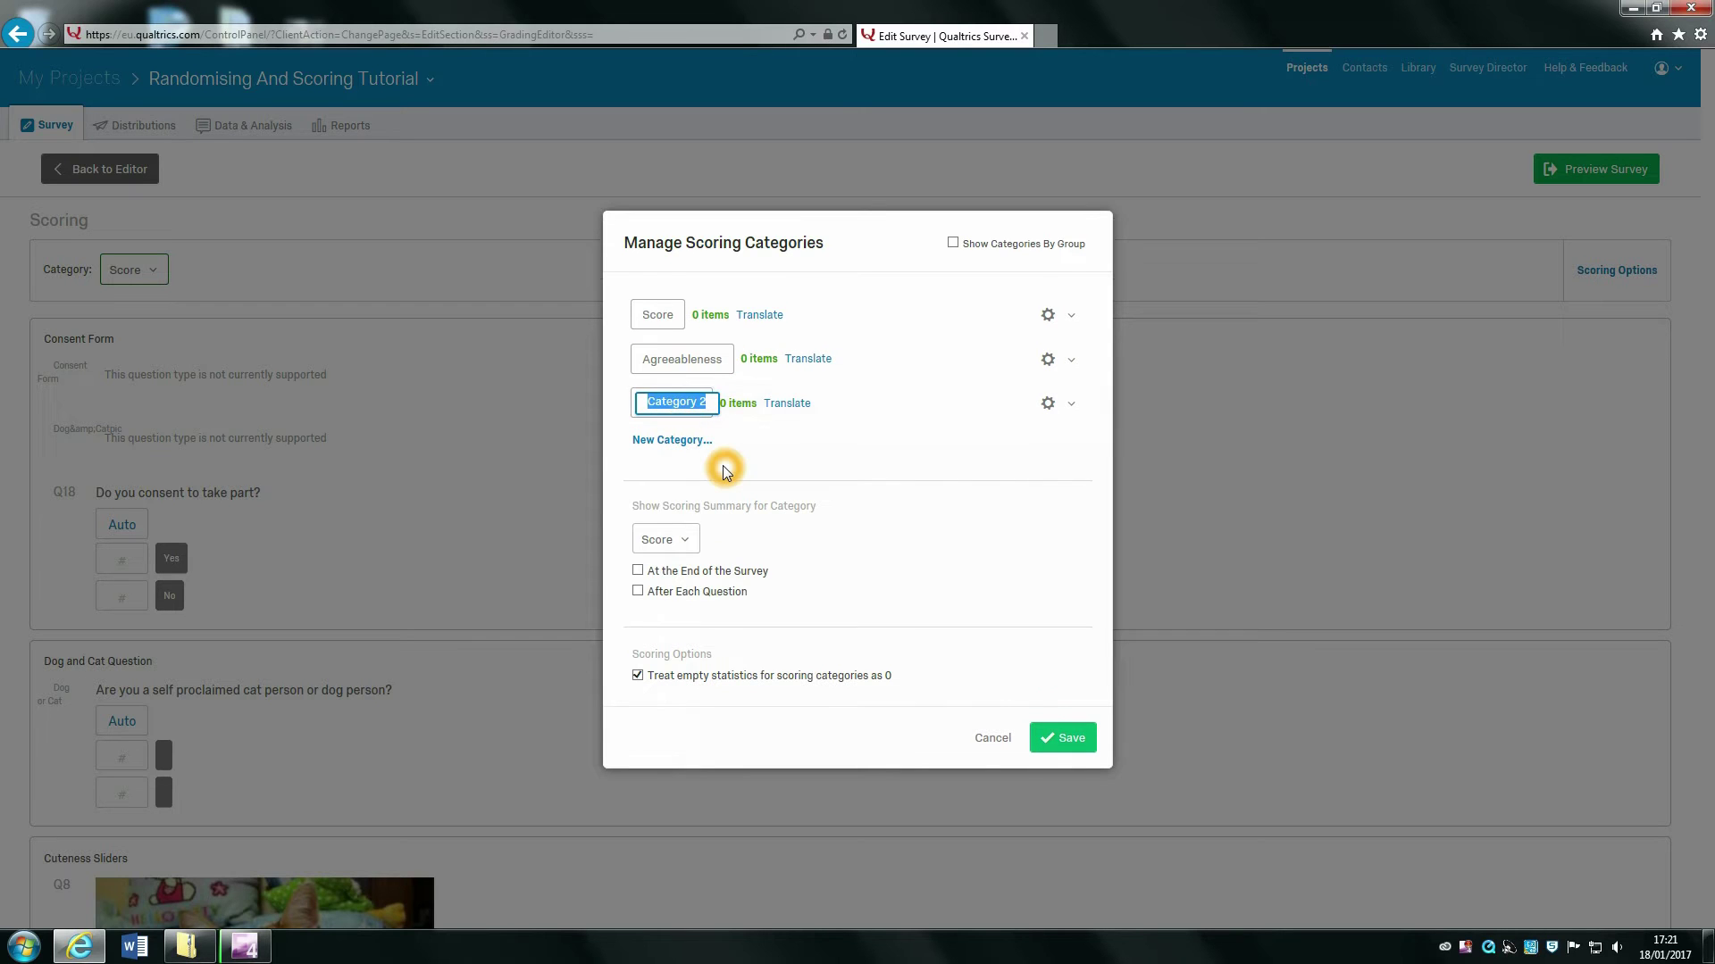
type("Extraversion")
left_click(691, 449)
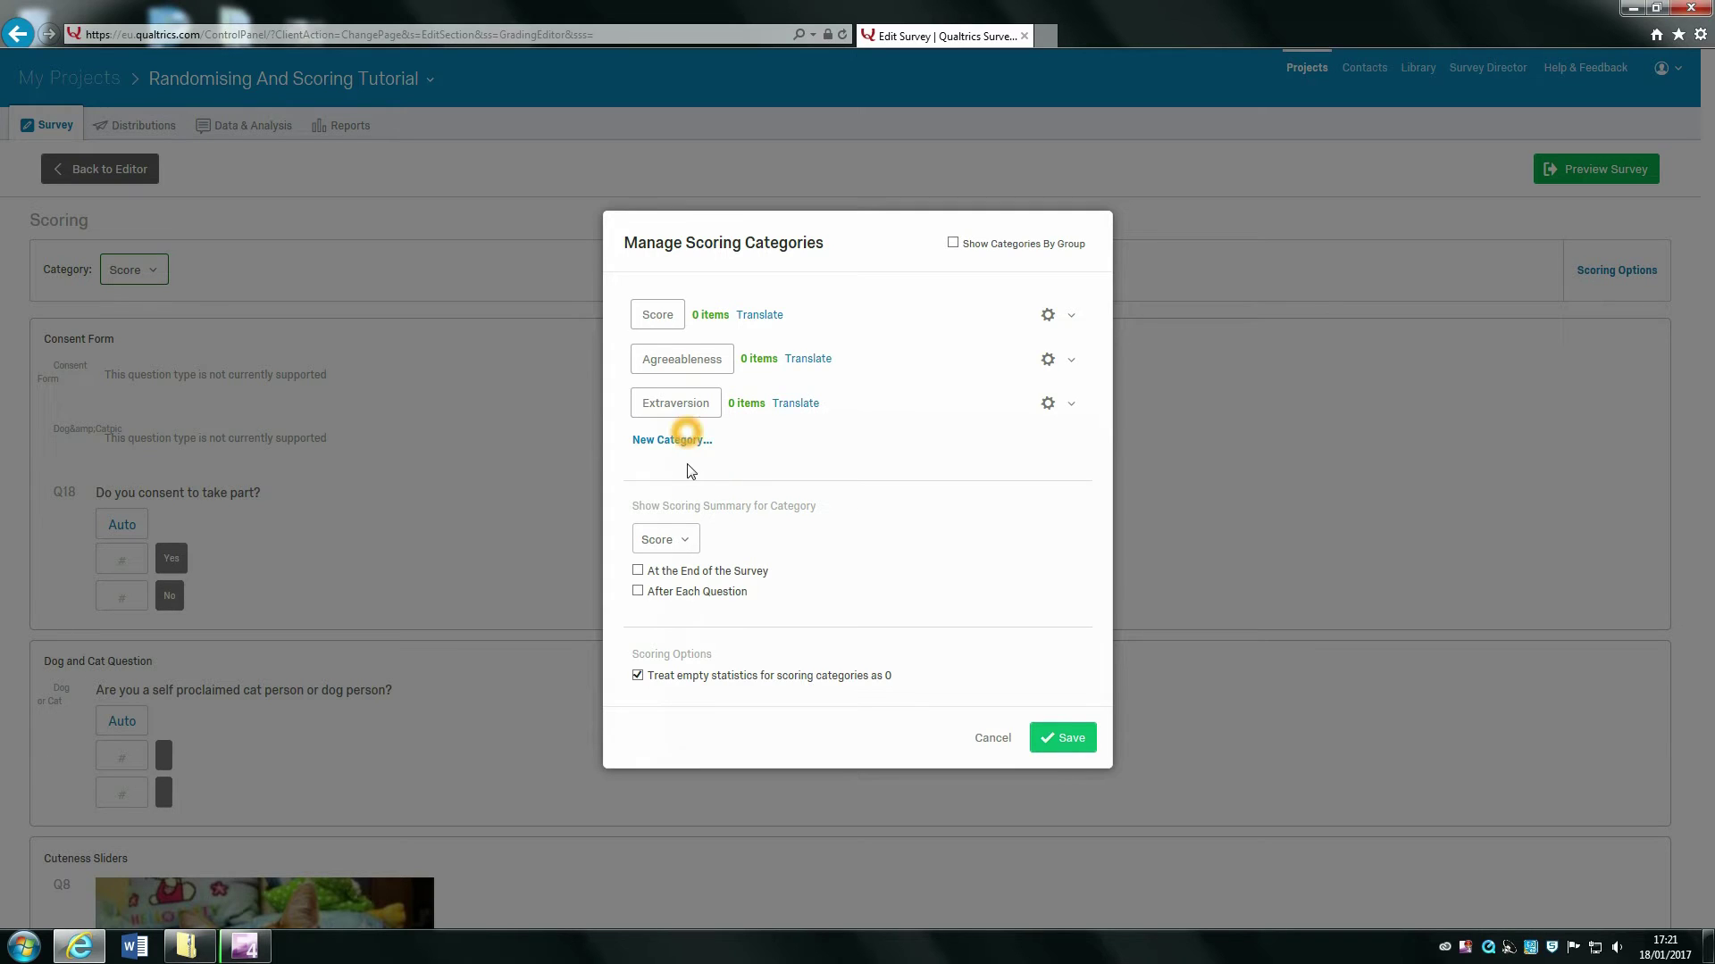
type("Hone")
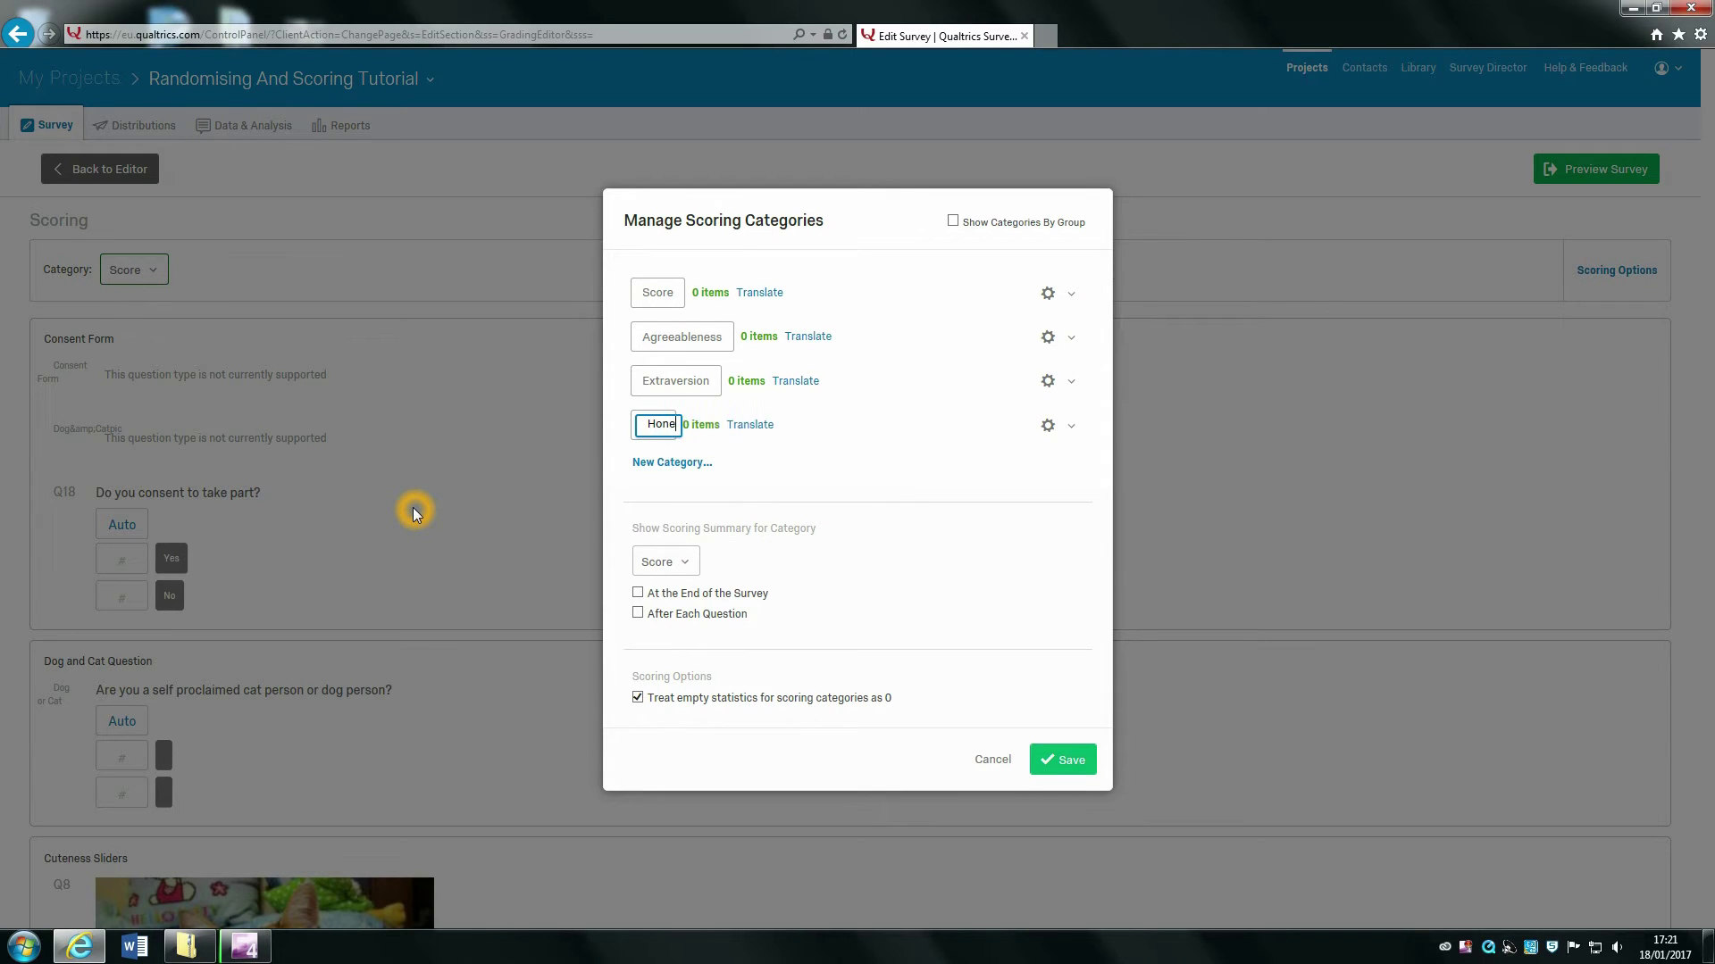
type("sty-Humility")
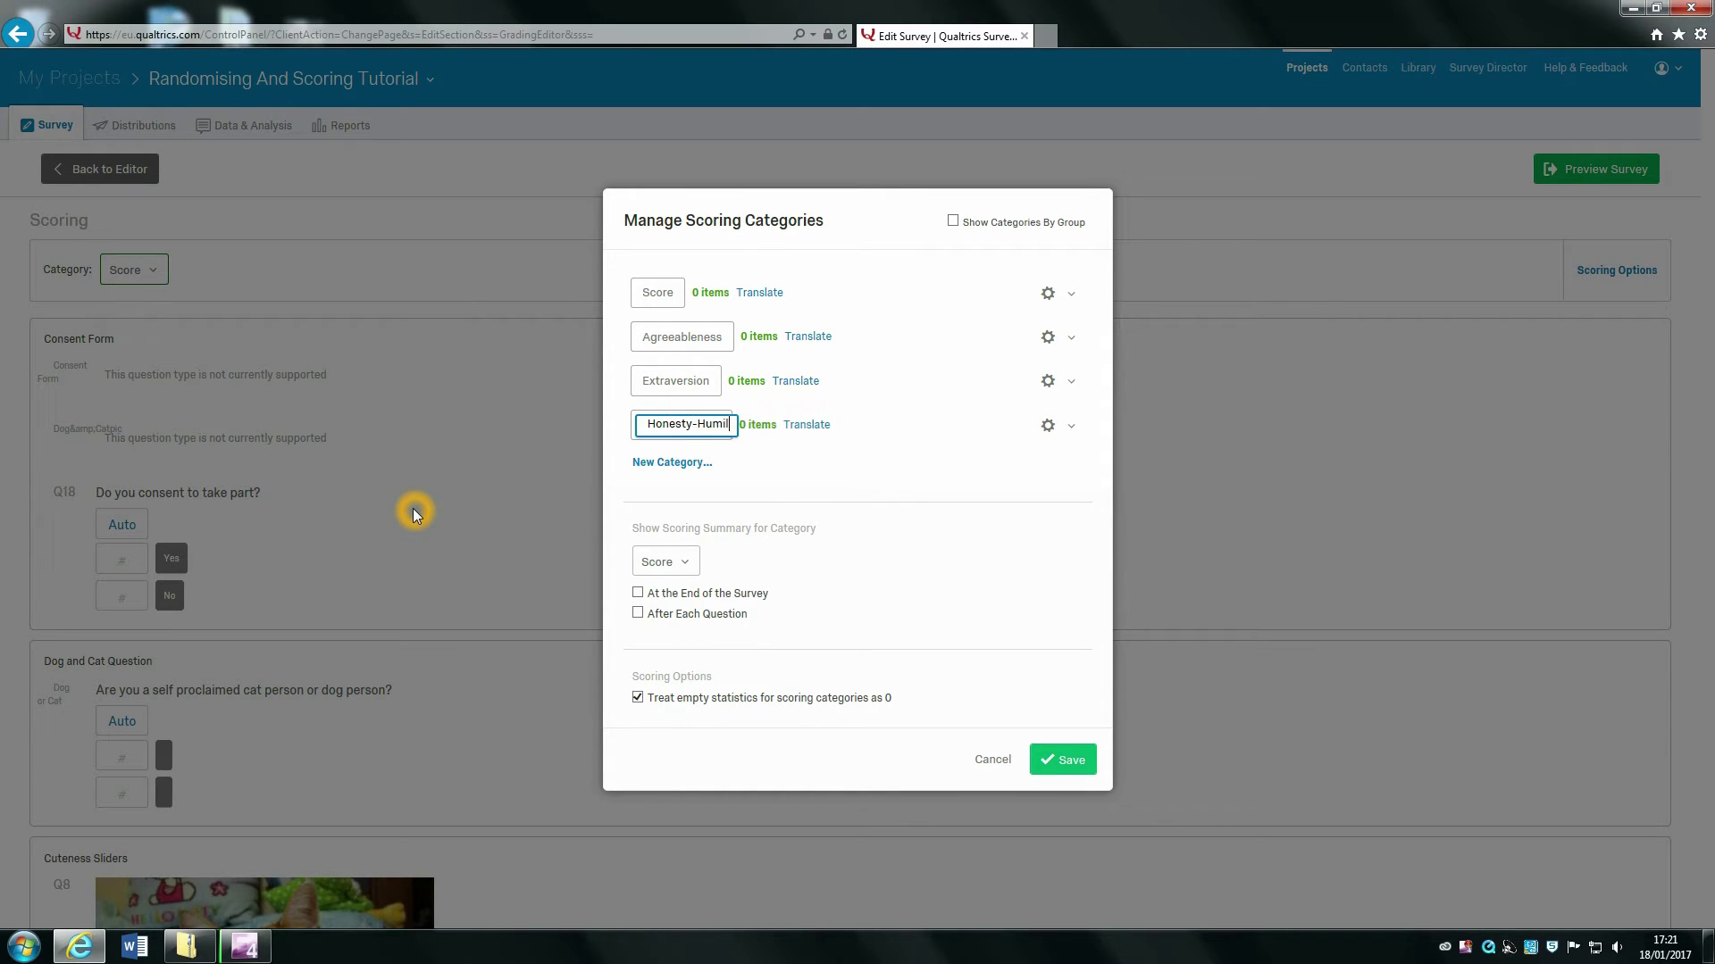
left_click(888, 481)
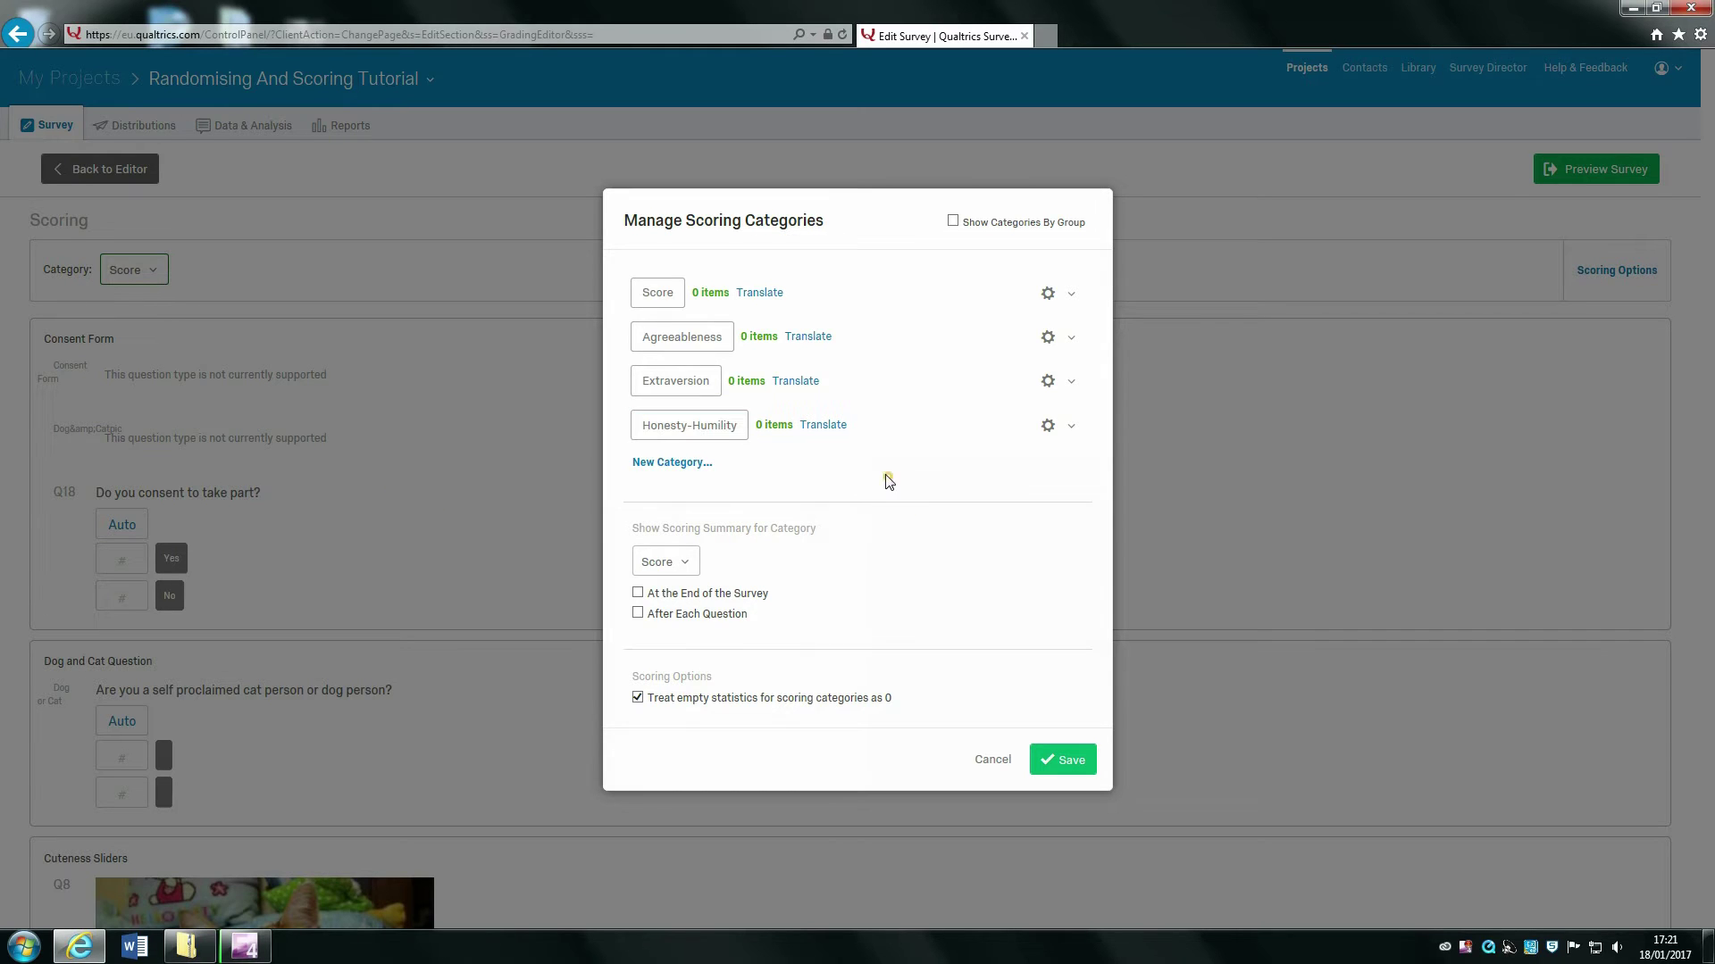
left_click(1072, 765)
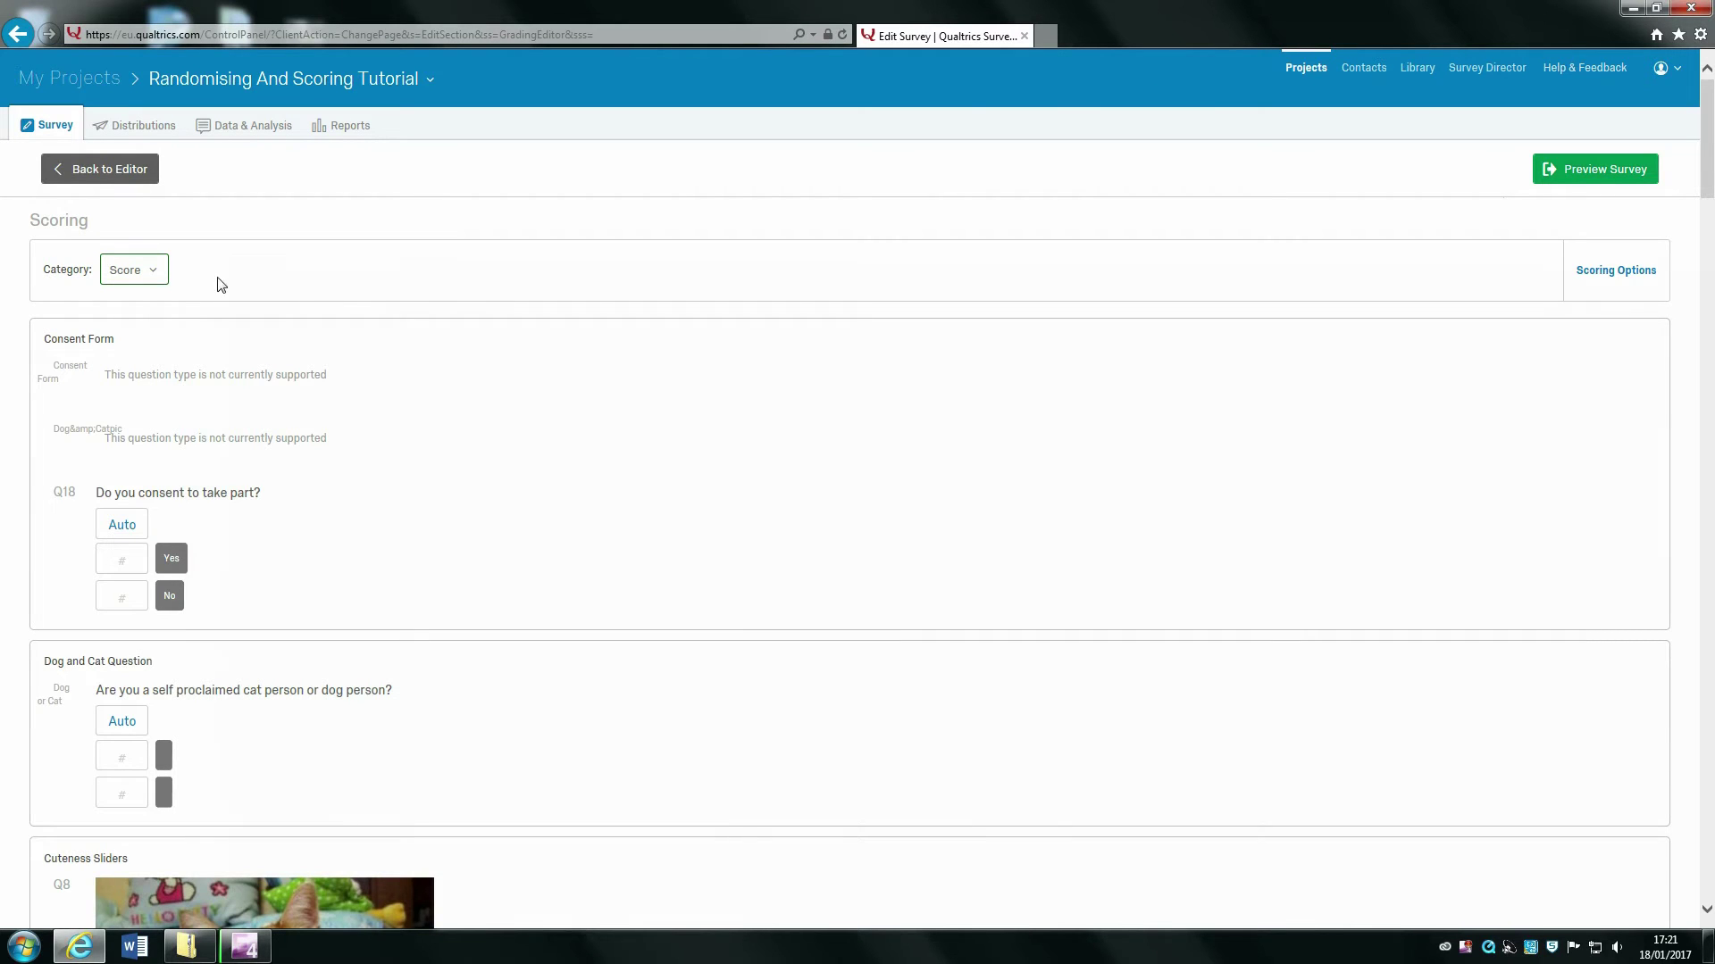
- Select Agreeableness in the Category dropdown and scroll down to its matrix question
left_click(150, 271)
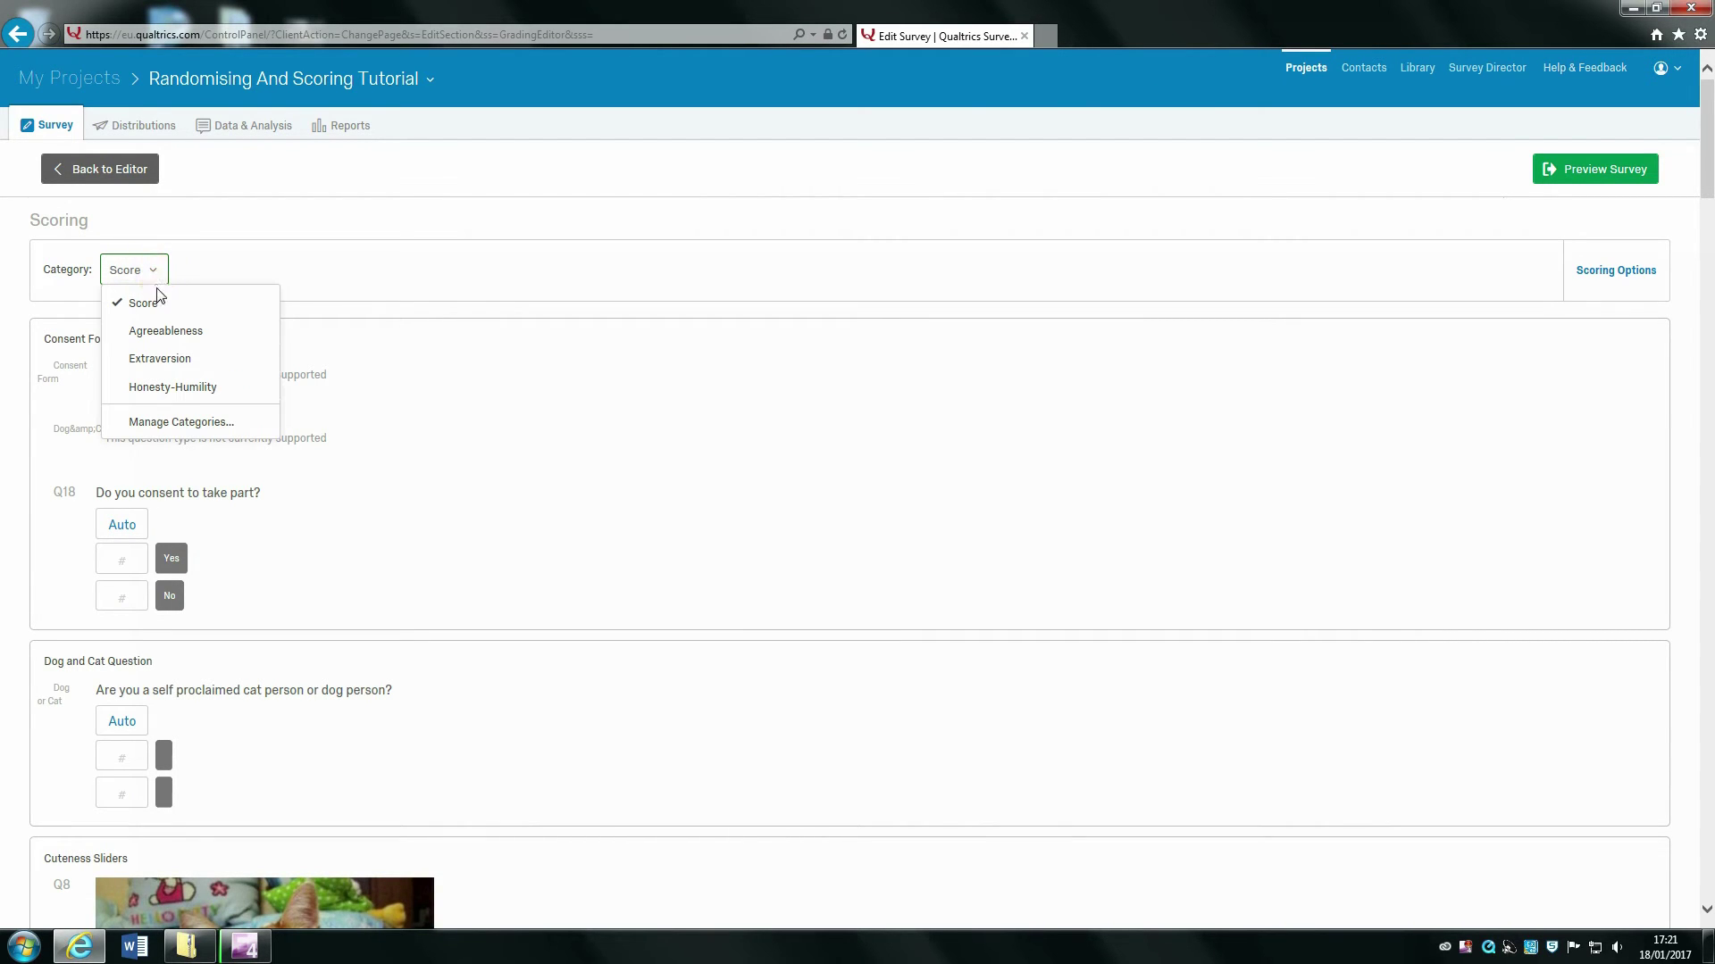
left_click(158, 272)
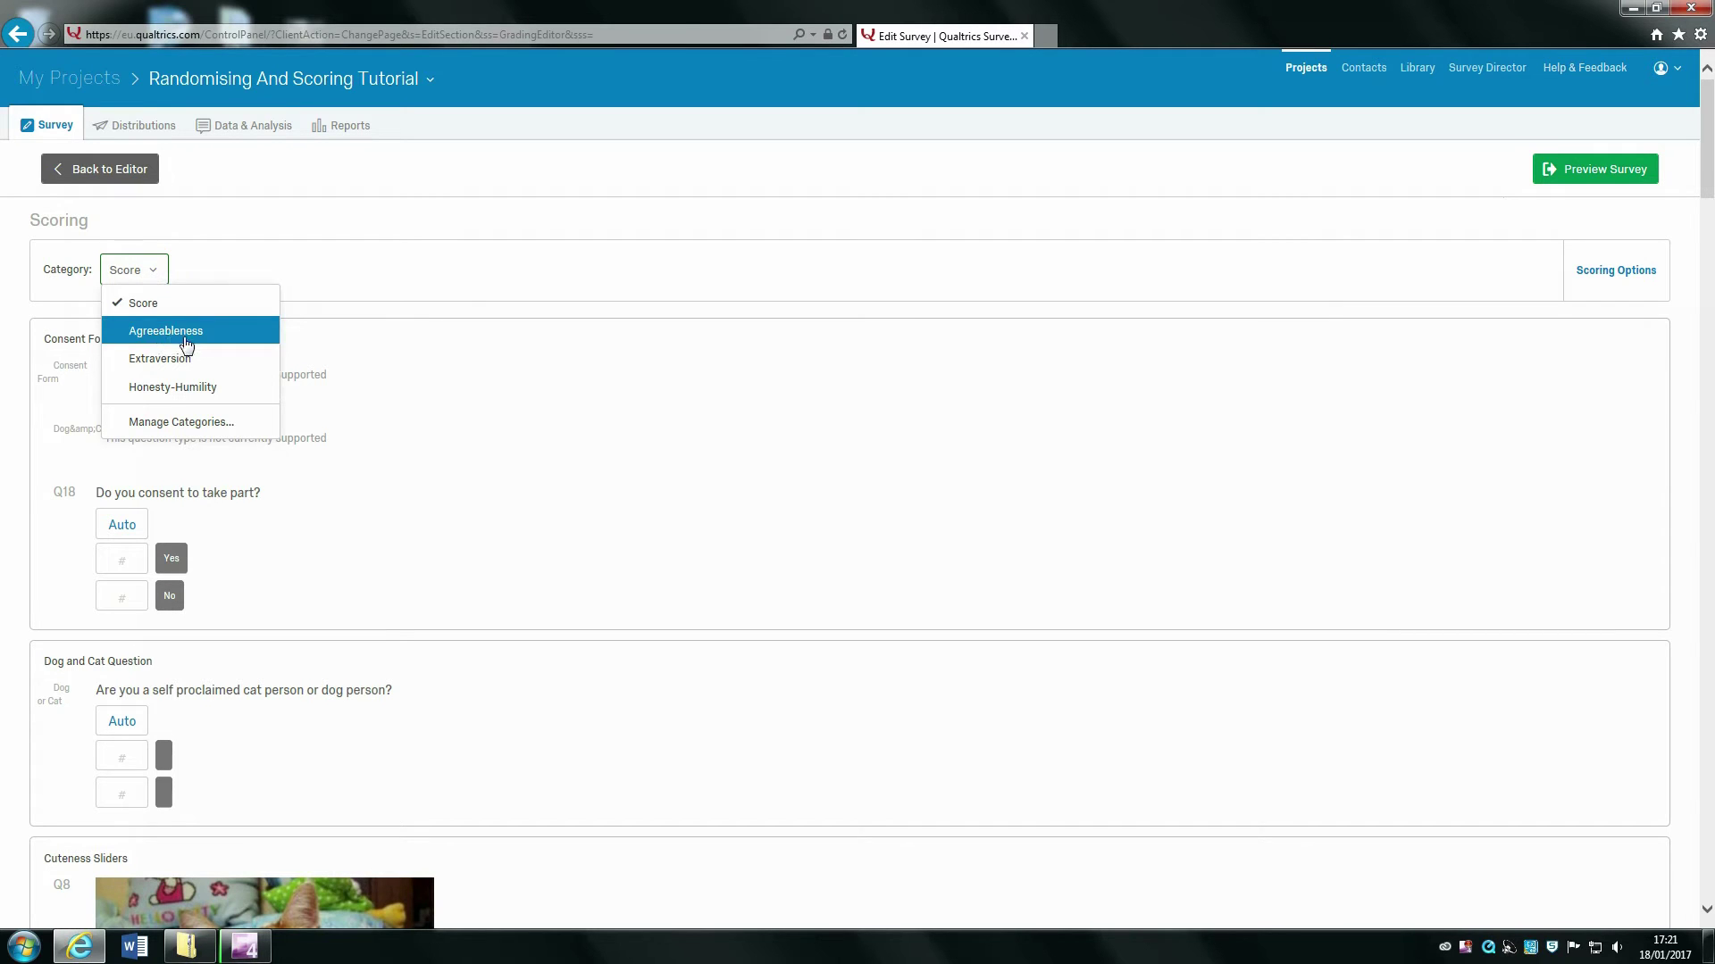
left_click(158, 268)
left_click(169, 334)
left_click(177, 337)
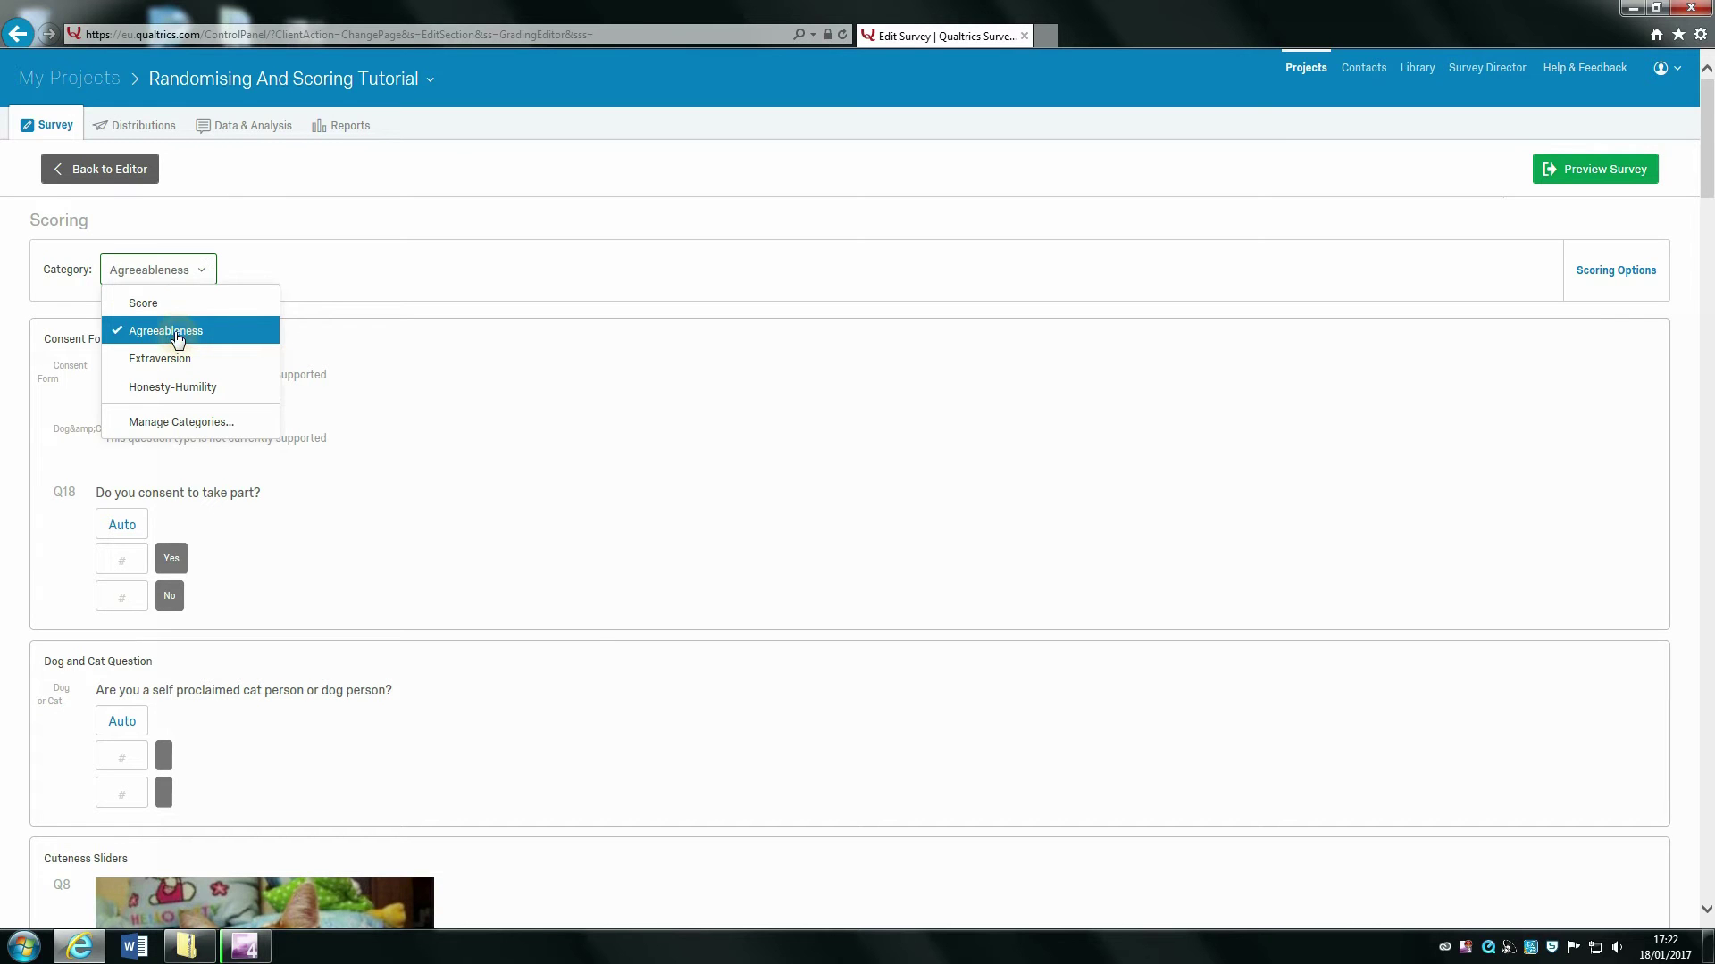
left_click_drag(1708, 103, 1710, 585)
- Score the first Agreeableness statement 1, 2, 3, 4, 5 from strongly disagree to strongly agree
left_click(527, 438)
type("1")
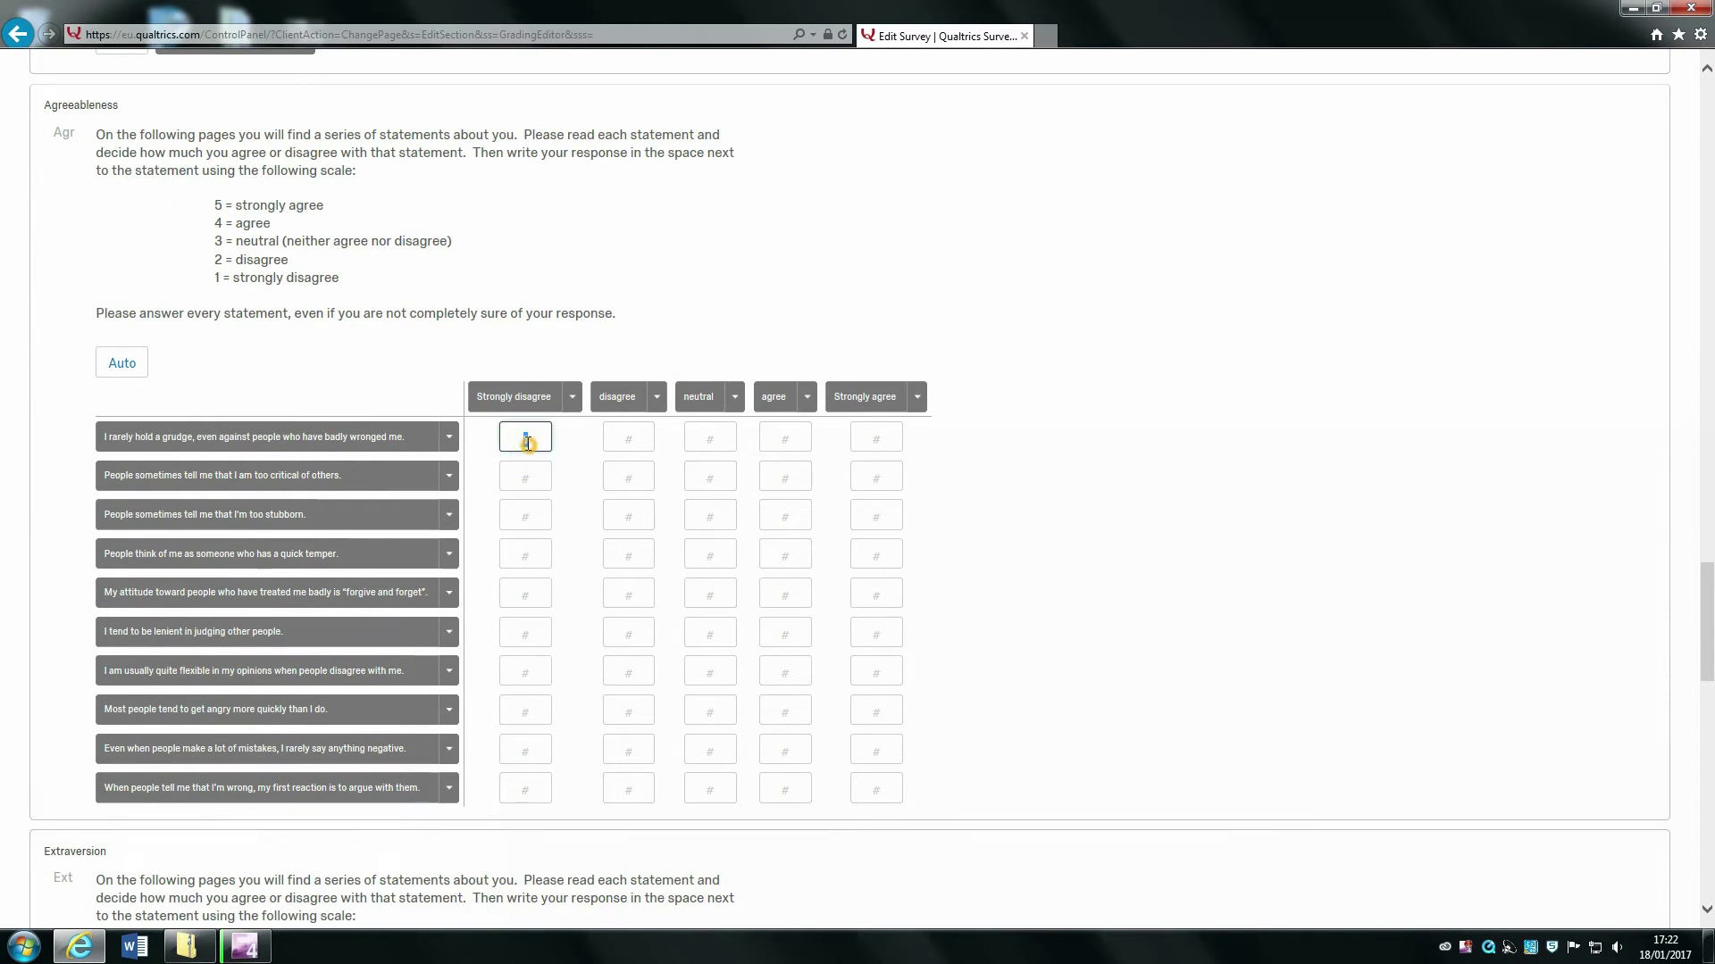
double_click(537, 437)
left_click(525, 438)
left_click(642, 442)
type("2")
left_click(708, 437)
type("3")
left_click(784, 439)
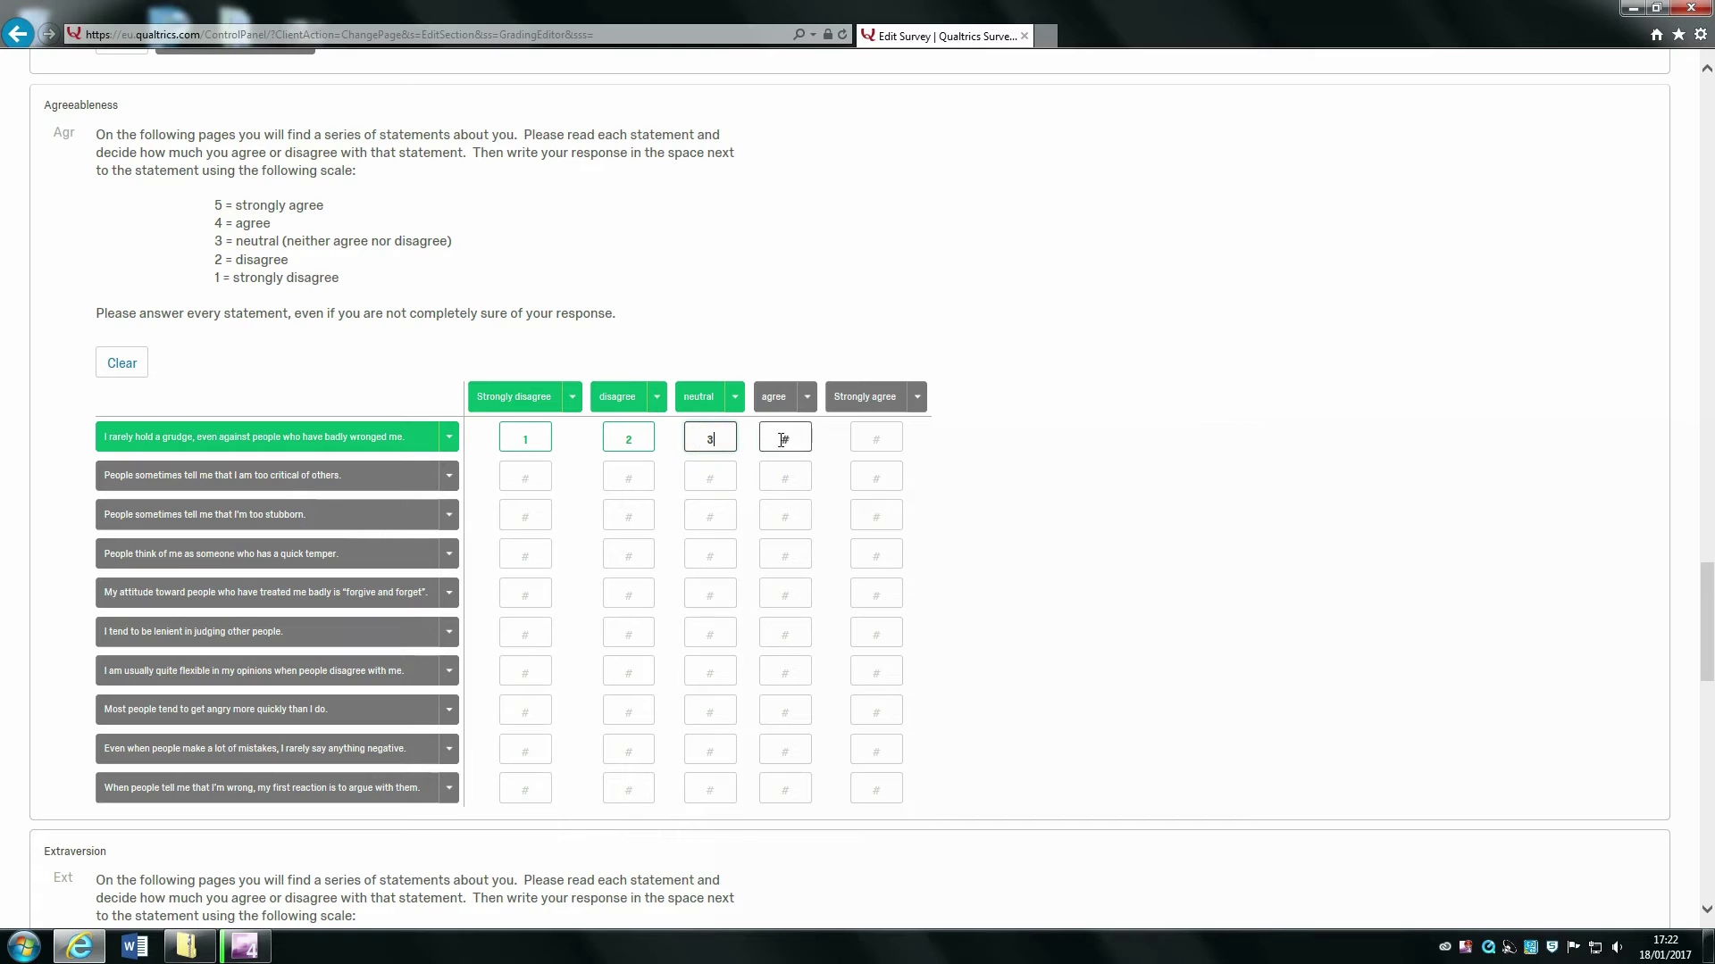
type("4")
left_click(875, 441)
type("5")
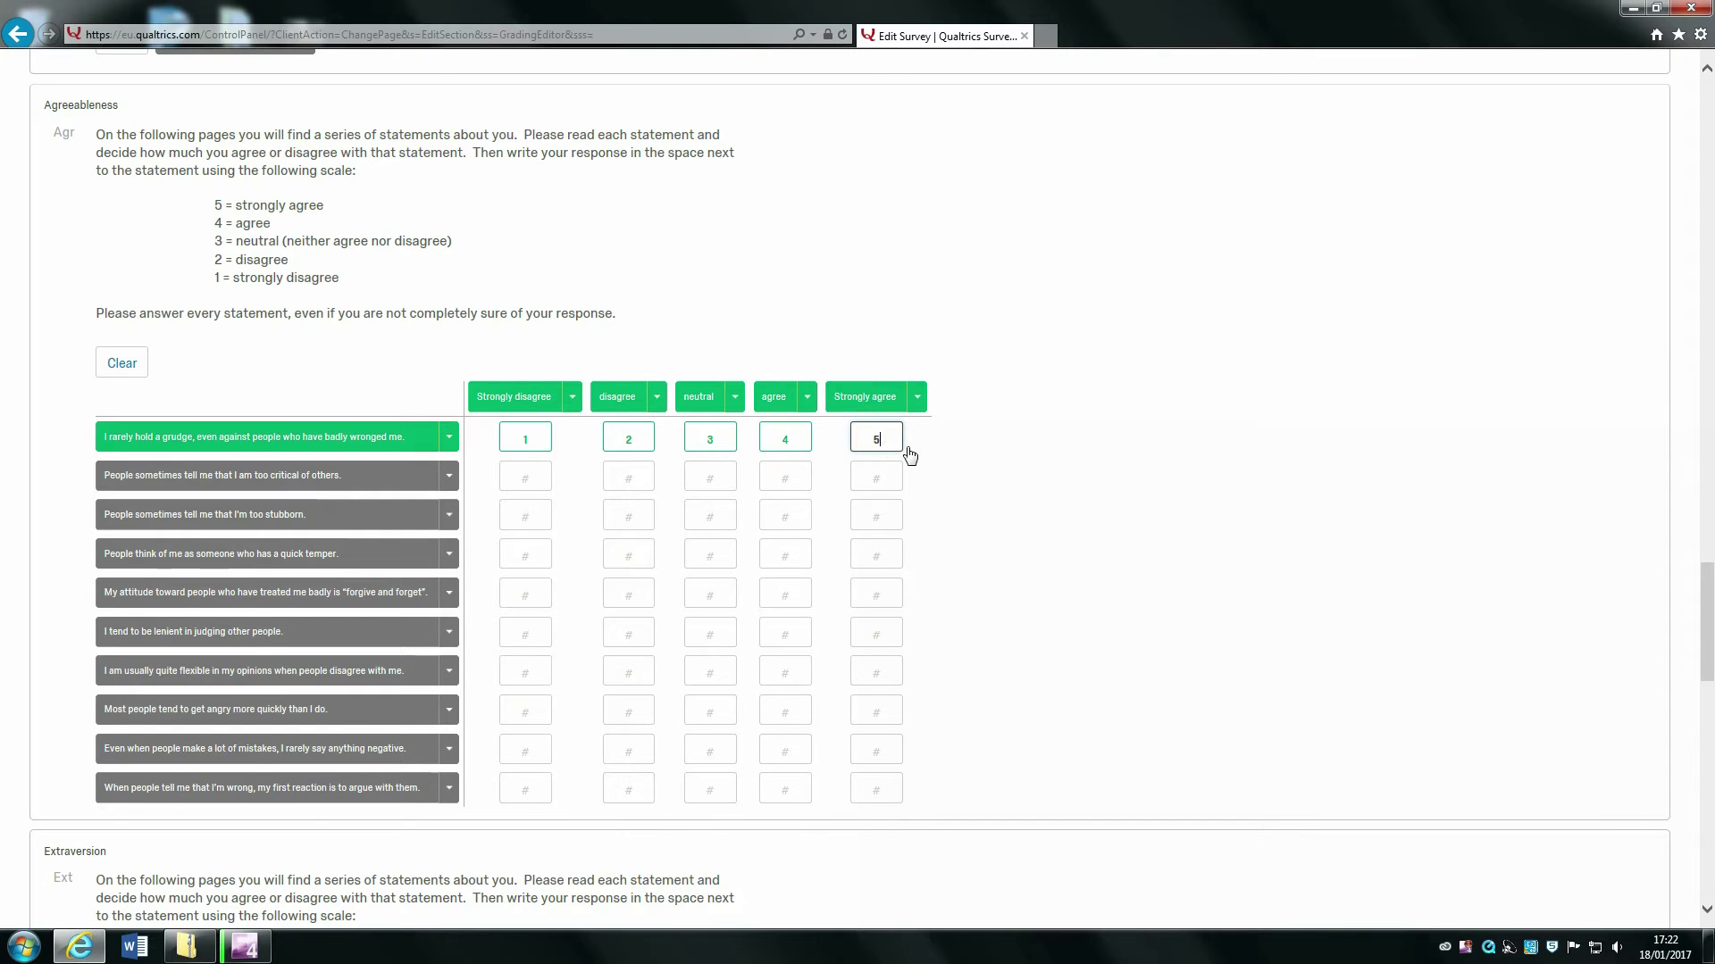
left_click(901, 439)
double_click(890, 438)
left_click(1026, 461)
left_click(1133, 599)
- Reverse-score the second statement 5, 4, 3, 2, 1
left_click(532, 475)
type("5")
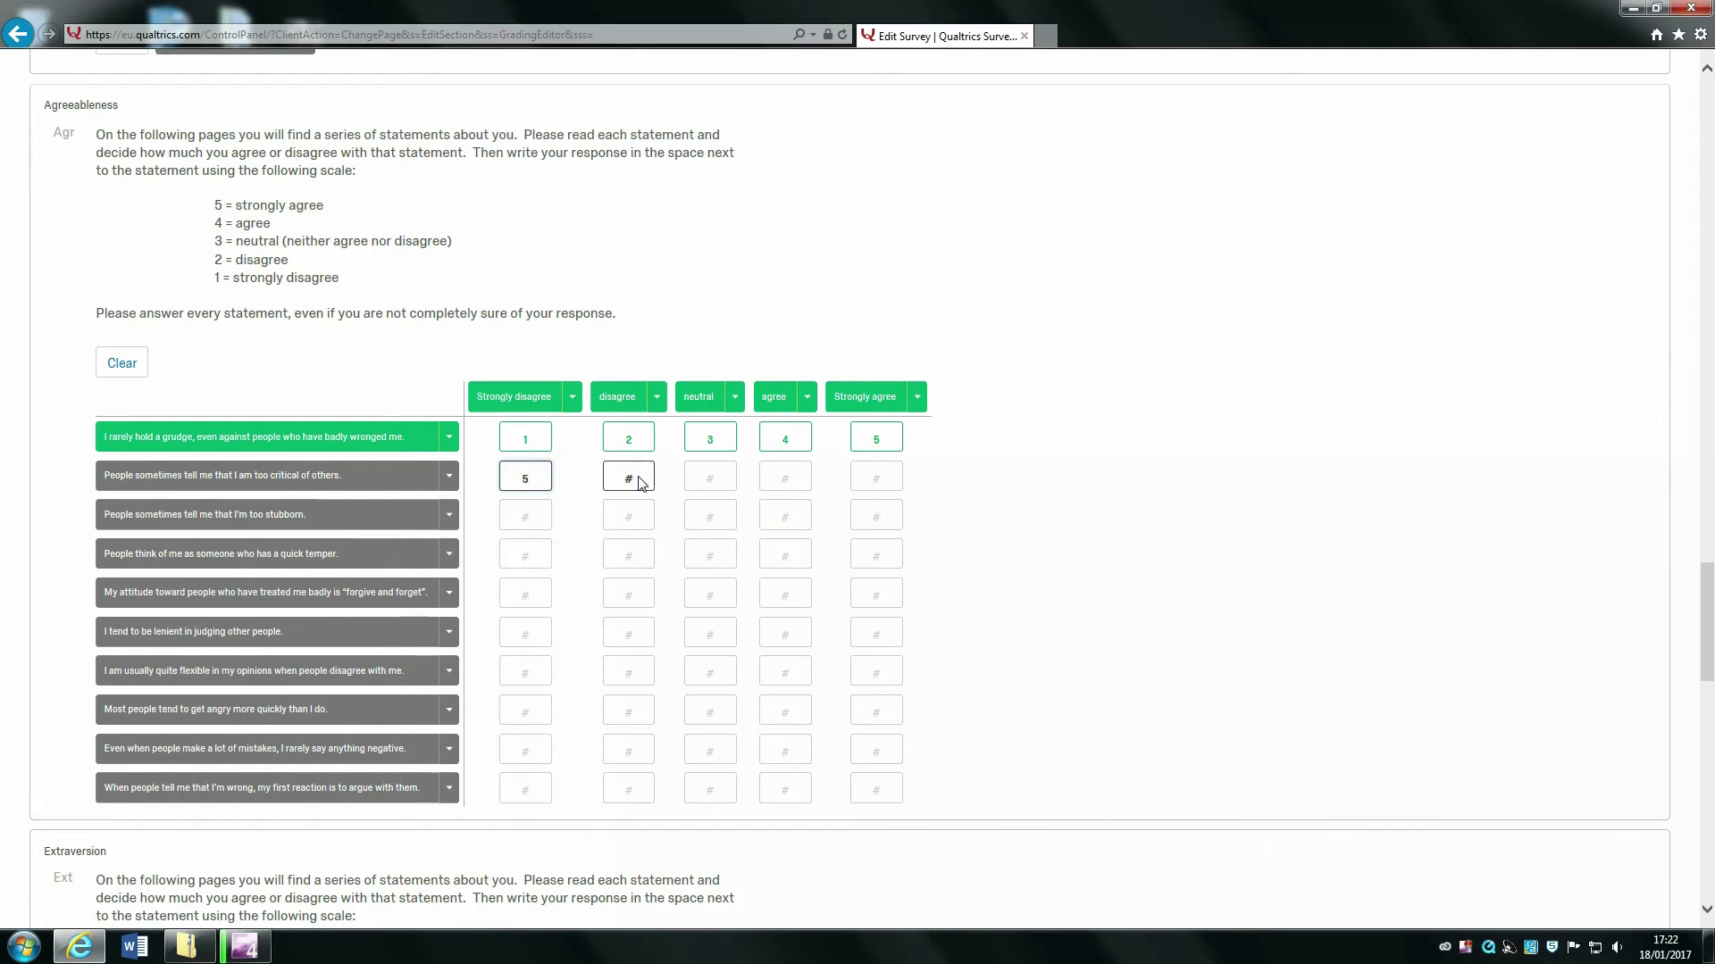
left_click(633, 480)
type("4")
left_click(705, 478)
type("3")
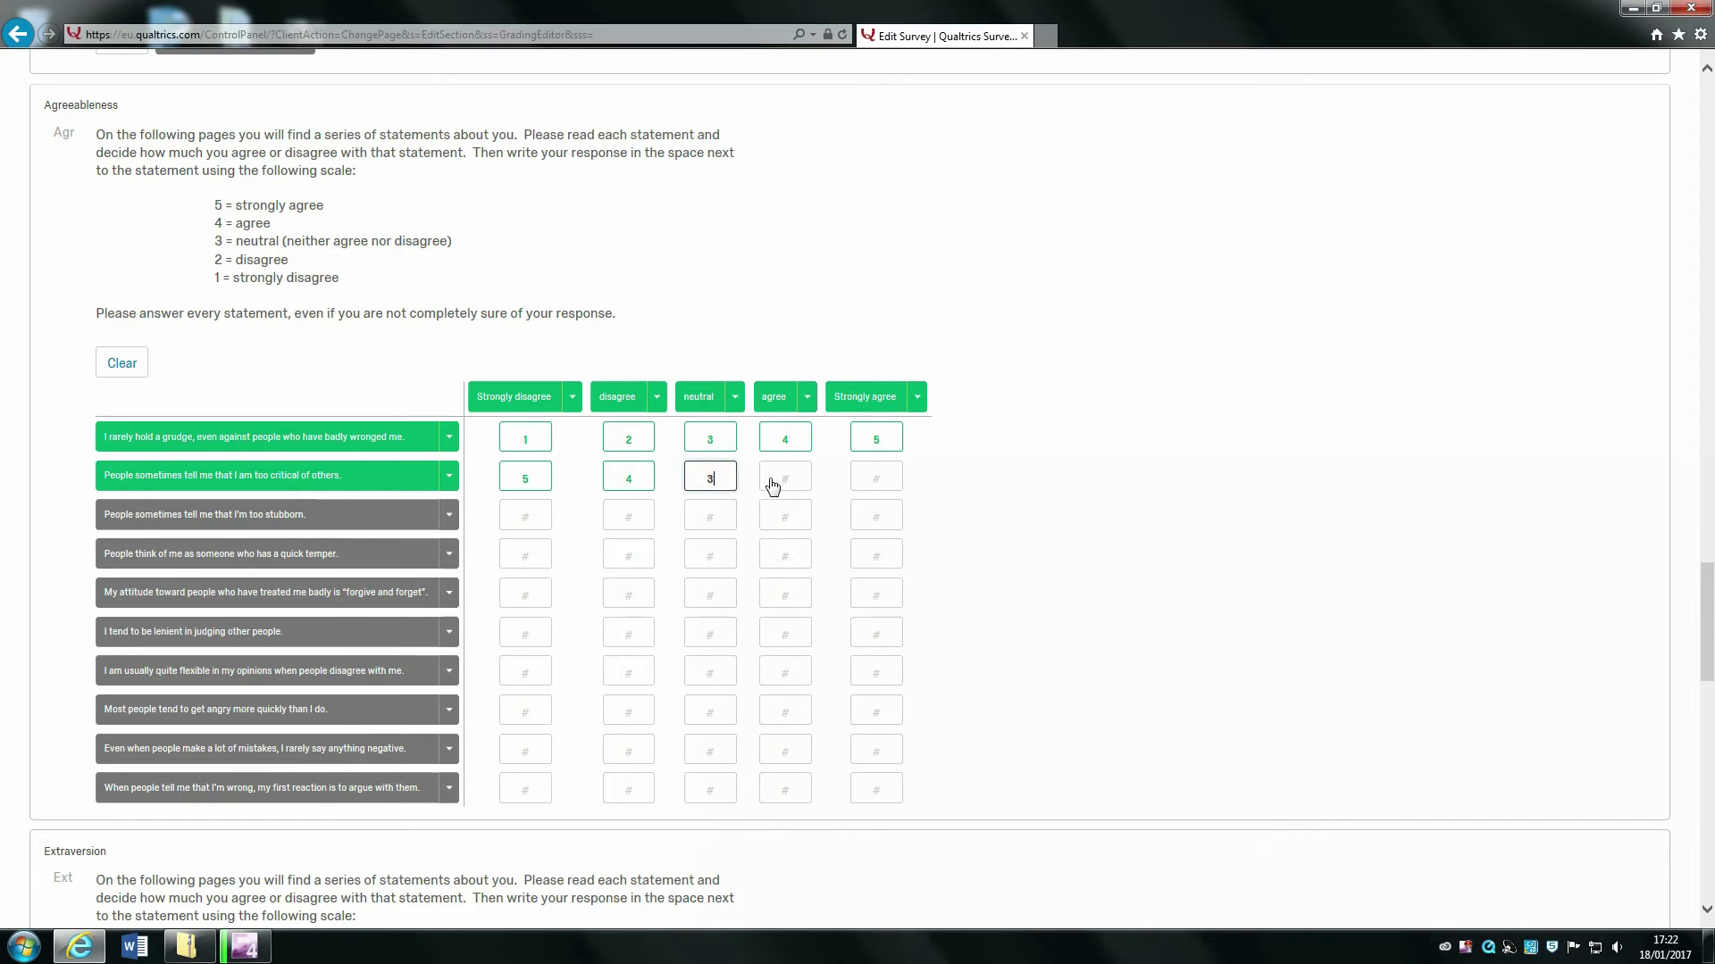
left_click(783, 479)
type("2")
left_click(875, 480)
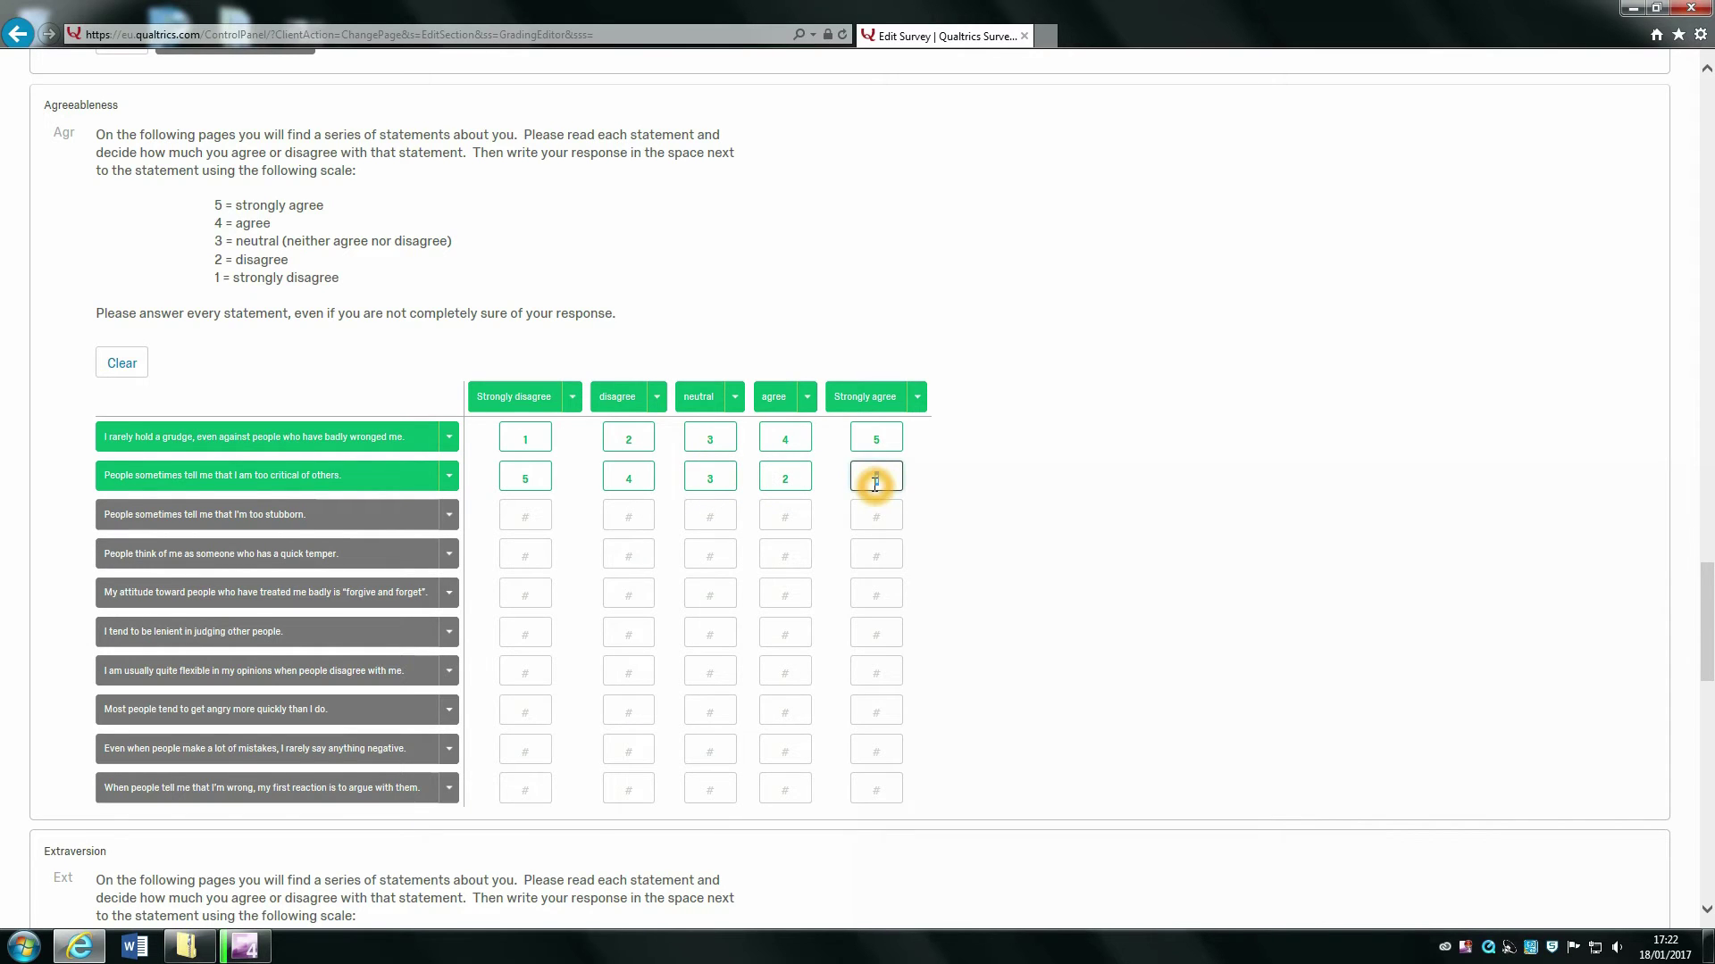
type("1")
left_click(1002, 530)
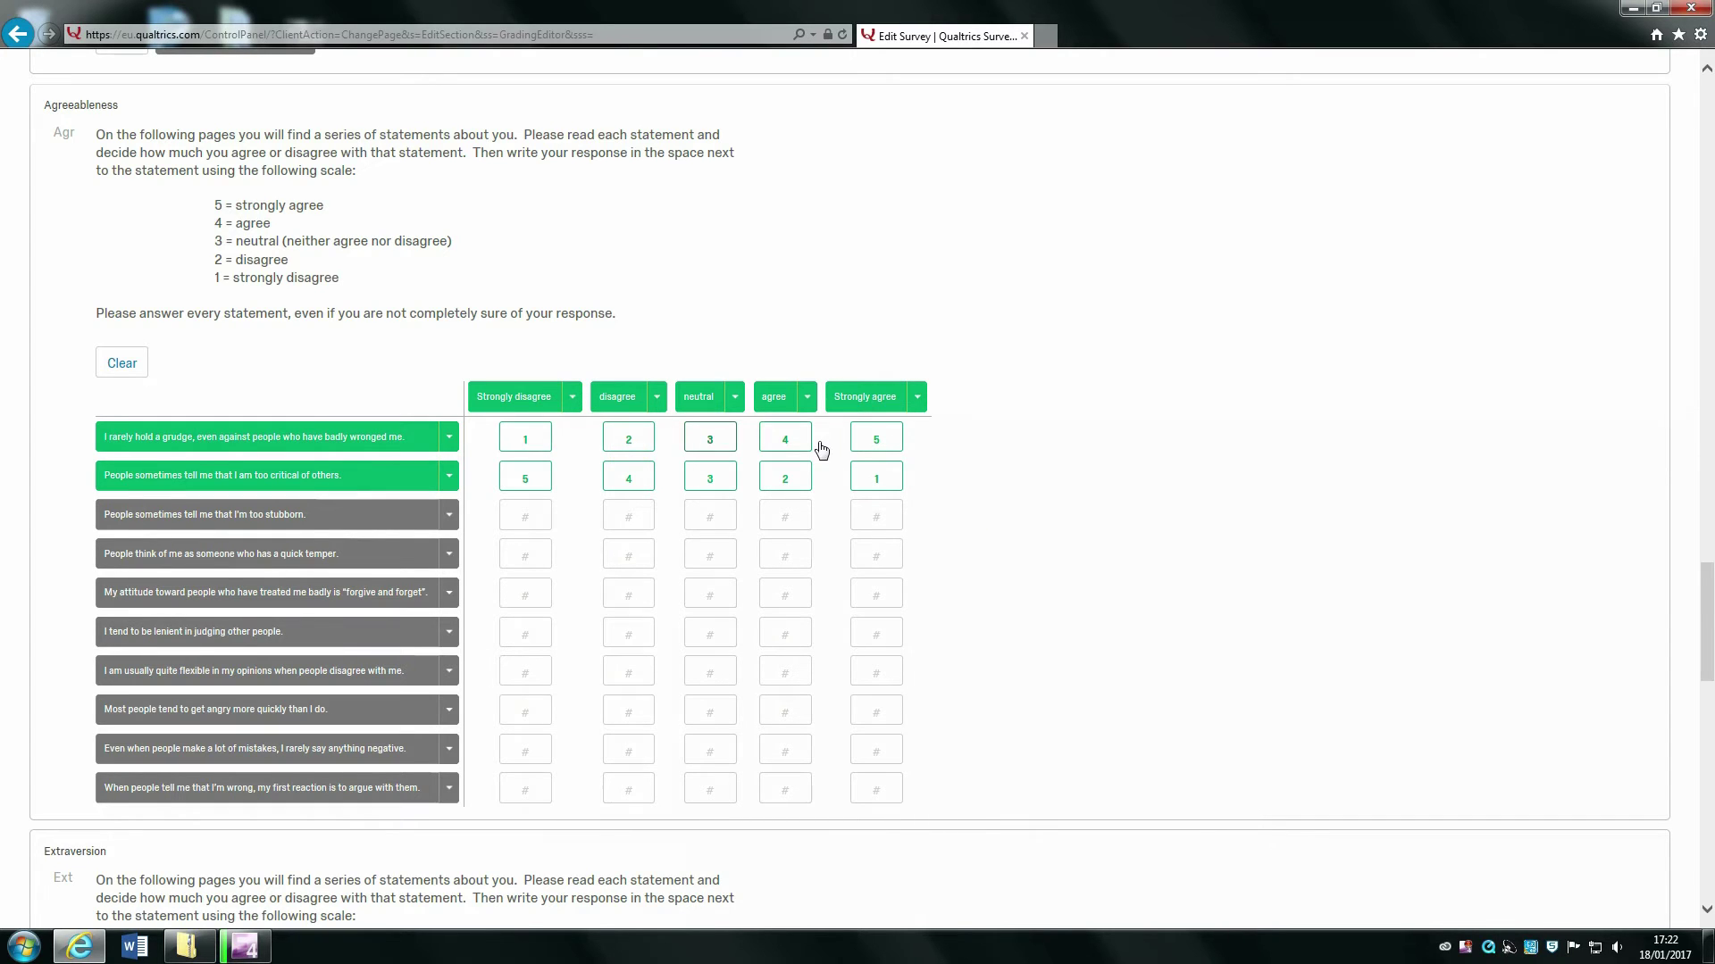
- Begin the third statement by entering 1 for strongly disagree
left_click(912, 453)
left_click(730, 520)
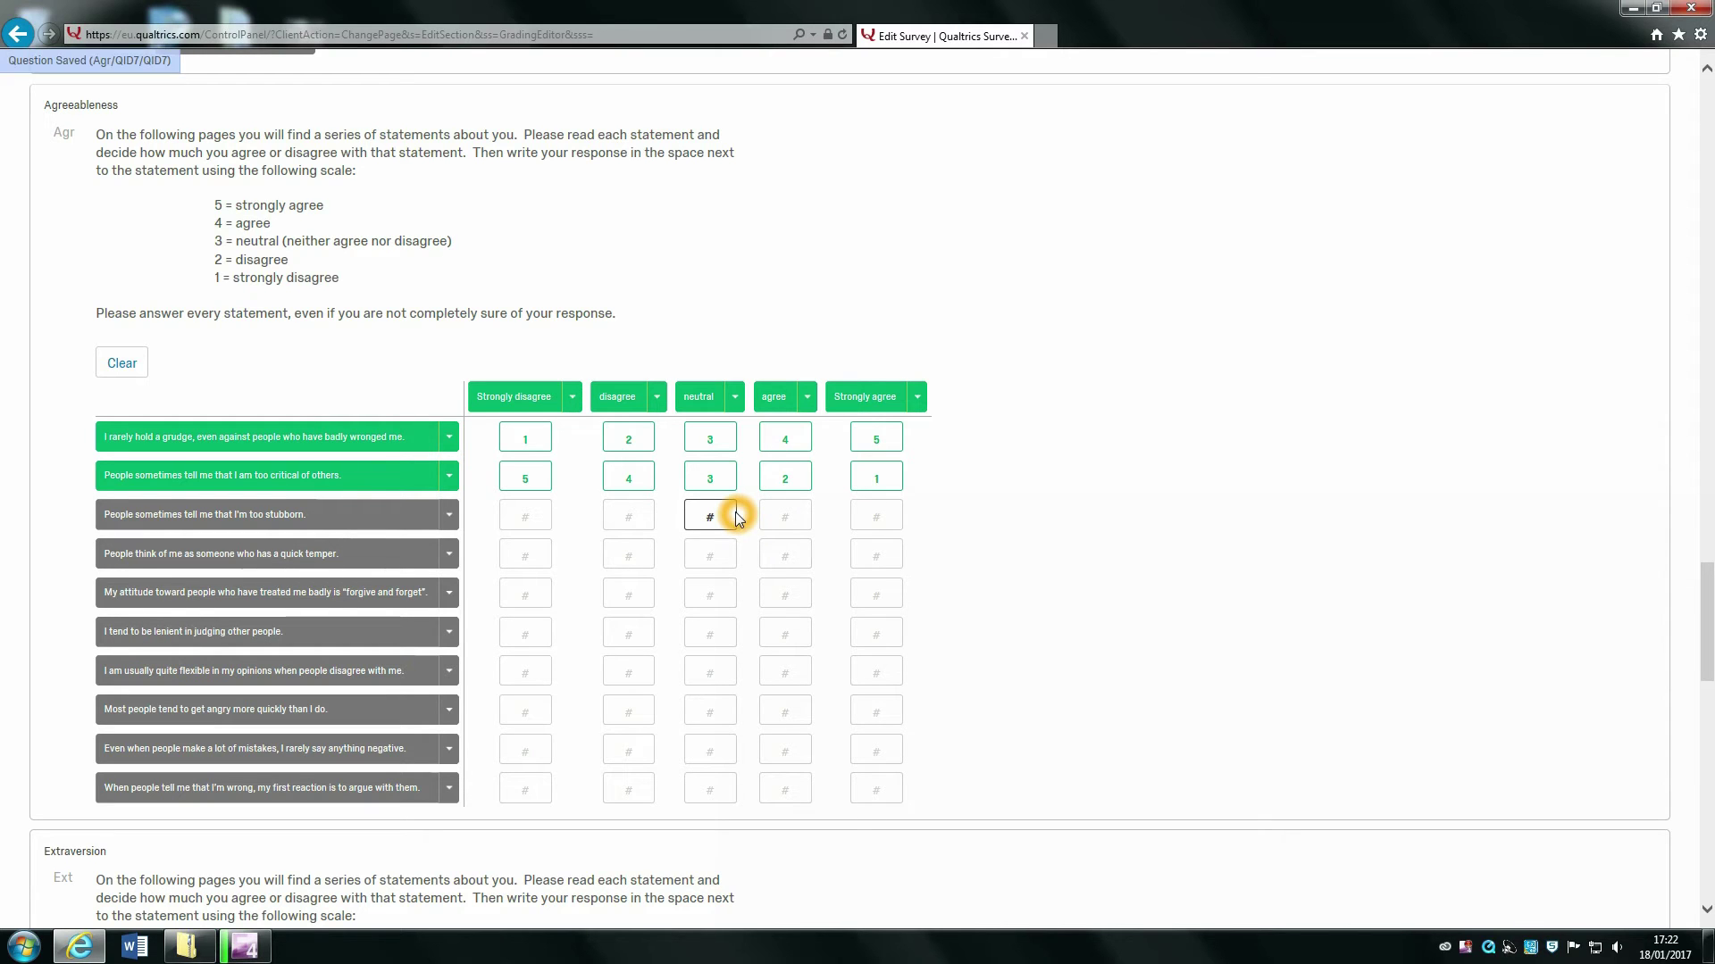
left_click(530, 518)
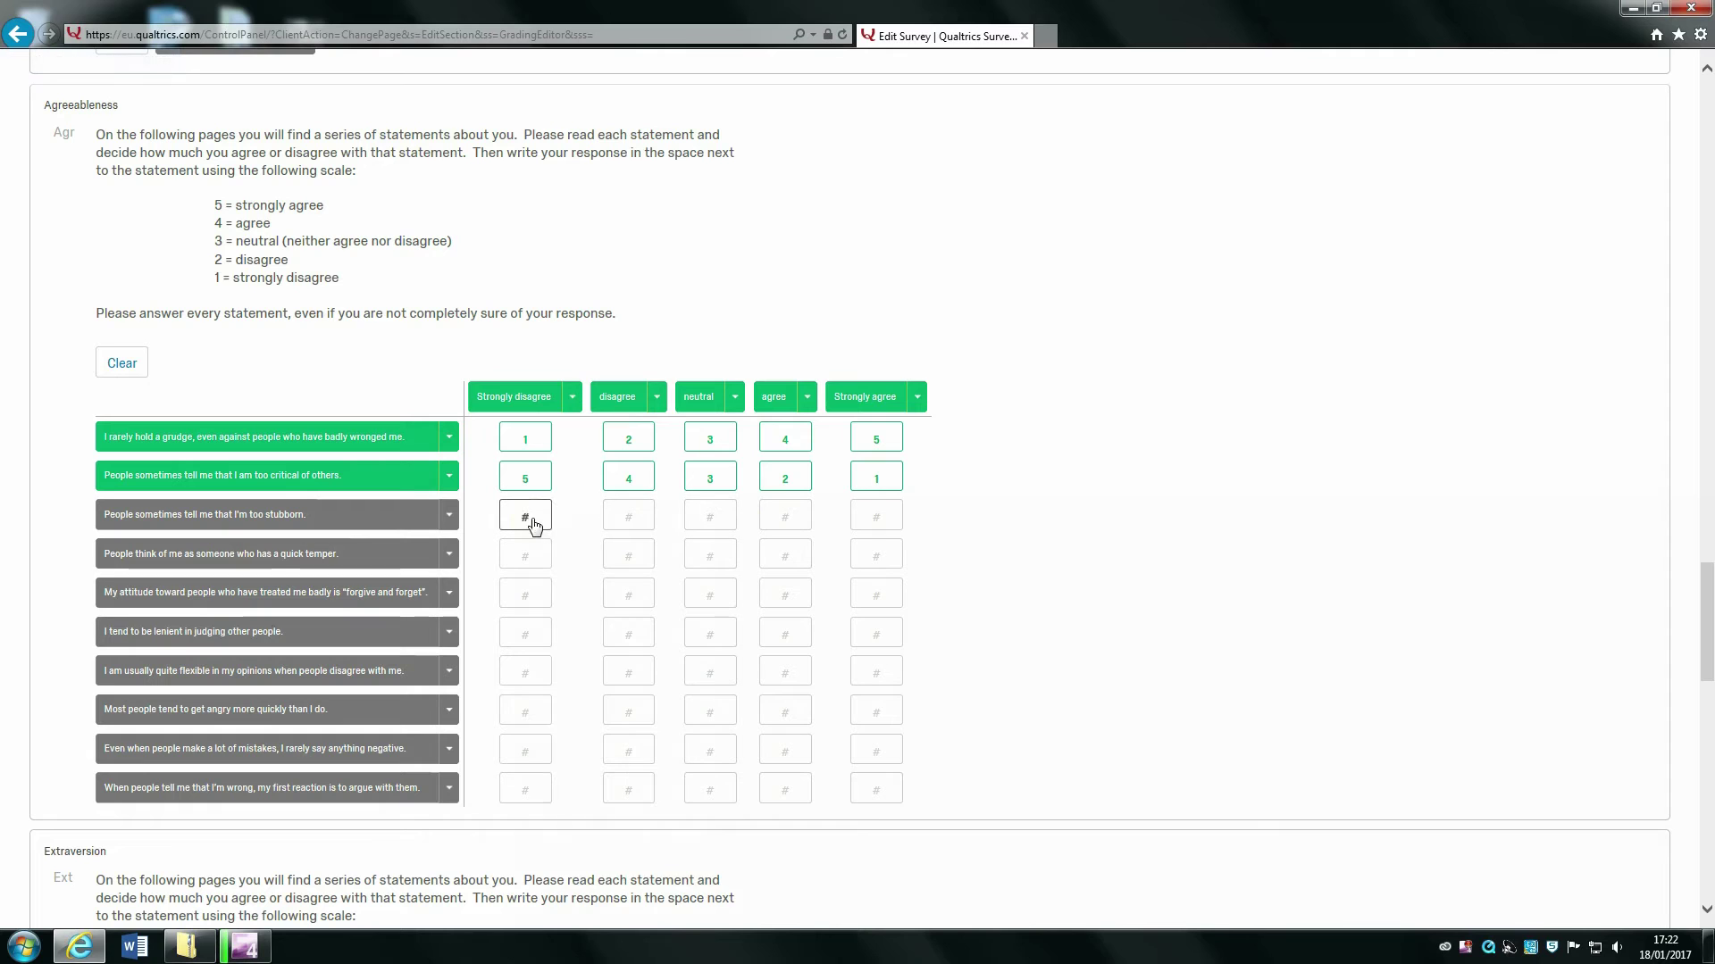
type("1")
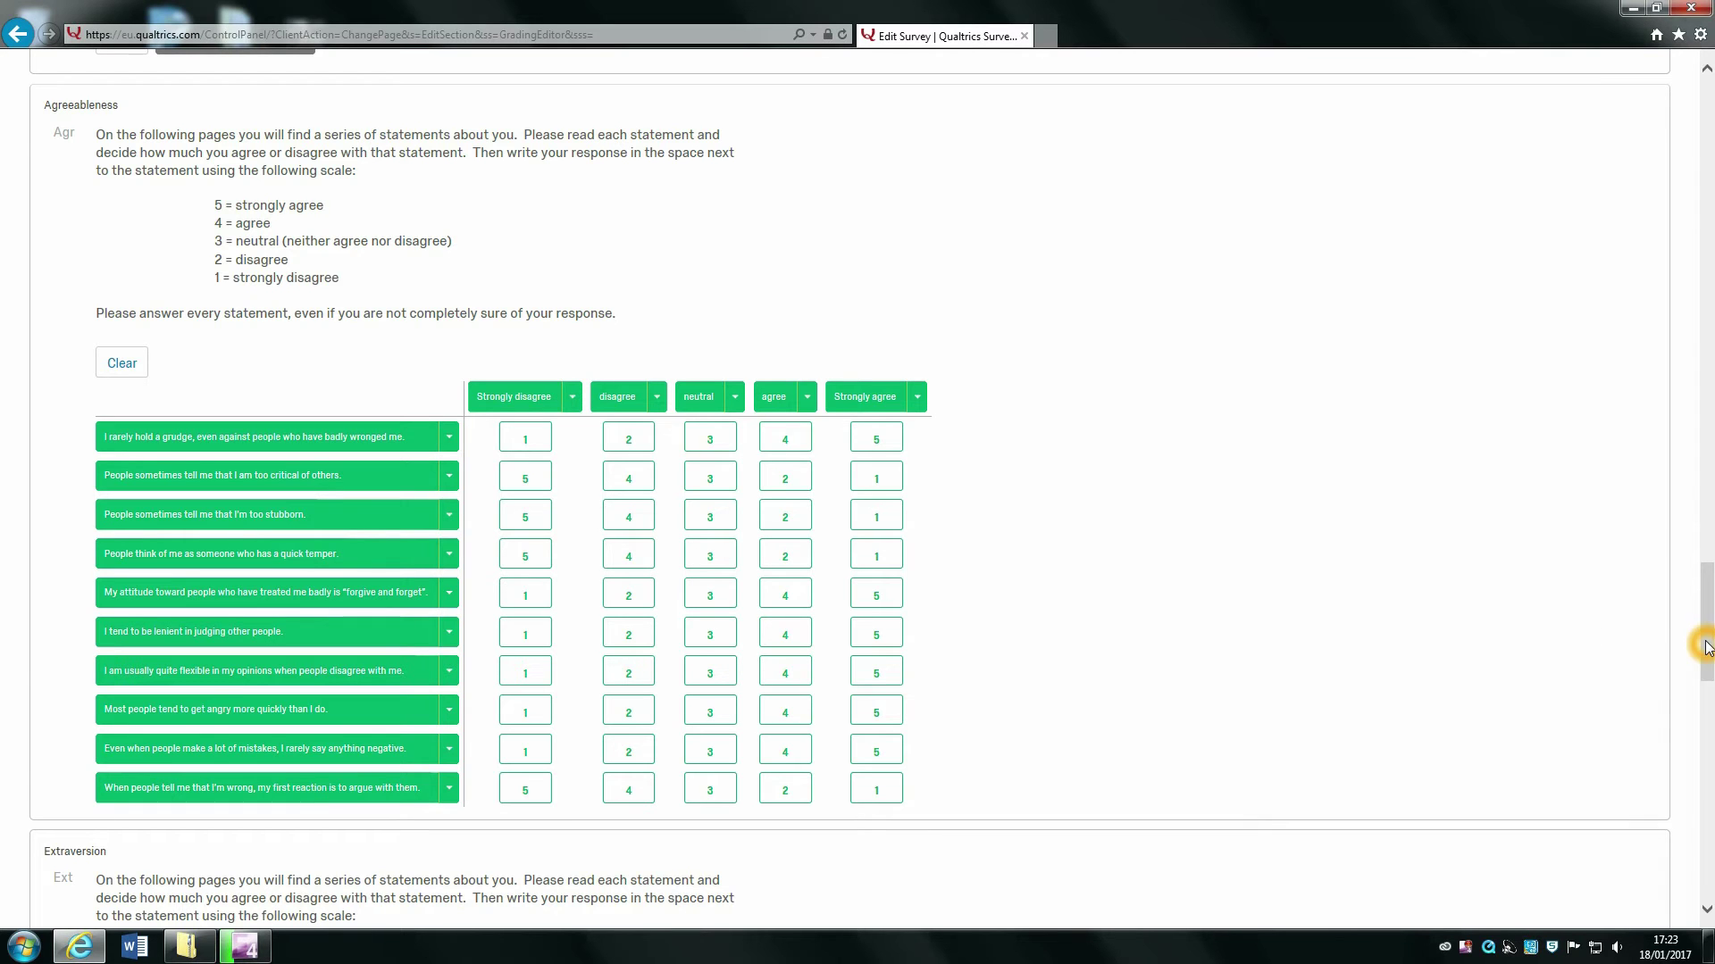
- Choose Extraversion from the Category list and scroll down to its matrix
left_click_drag(1706, 637, 1709, 130)
left_click(202, 273)
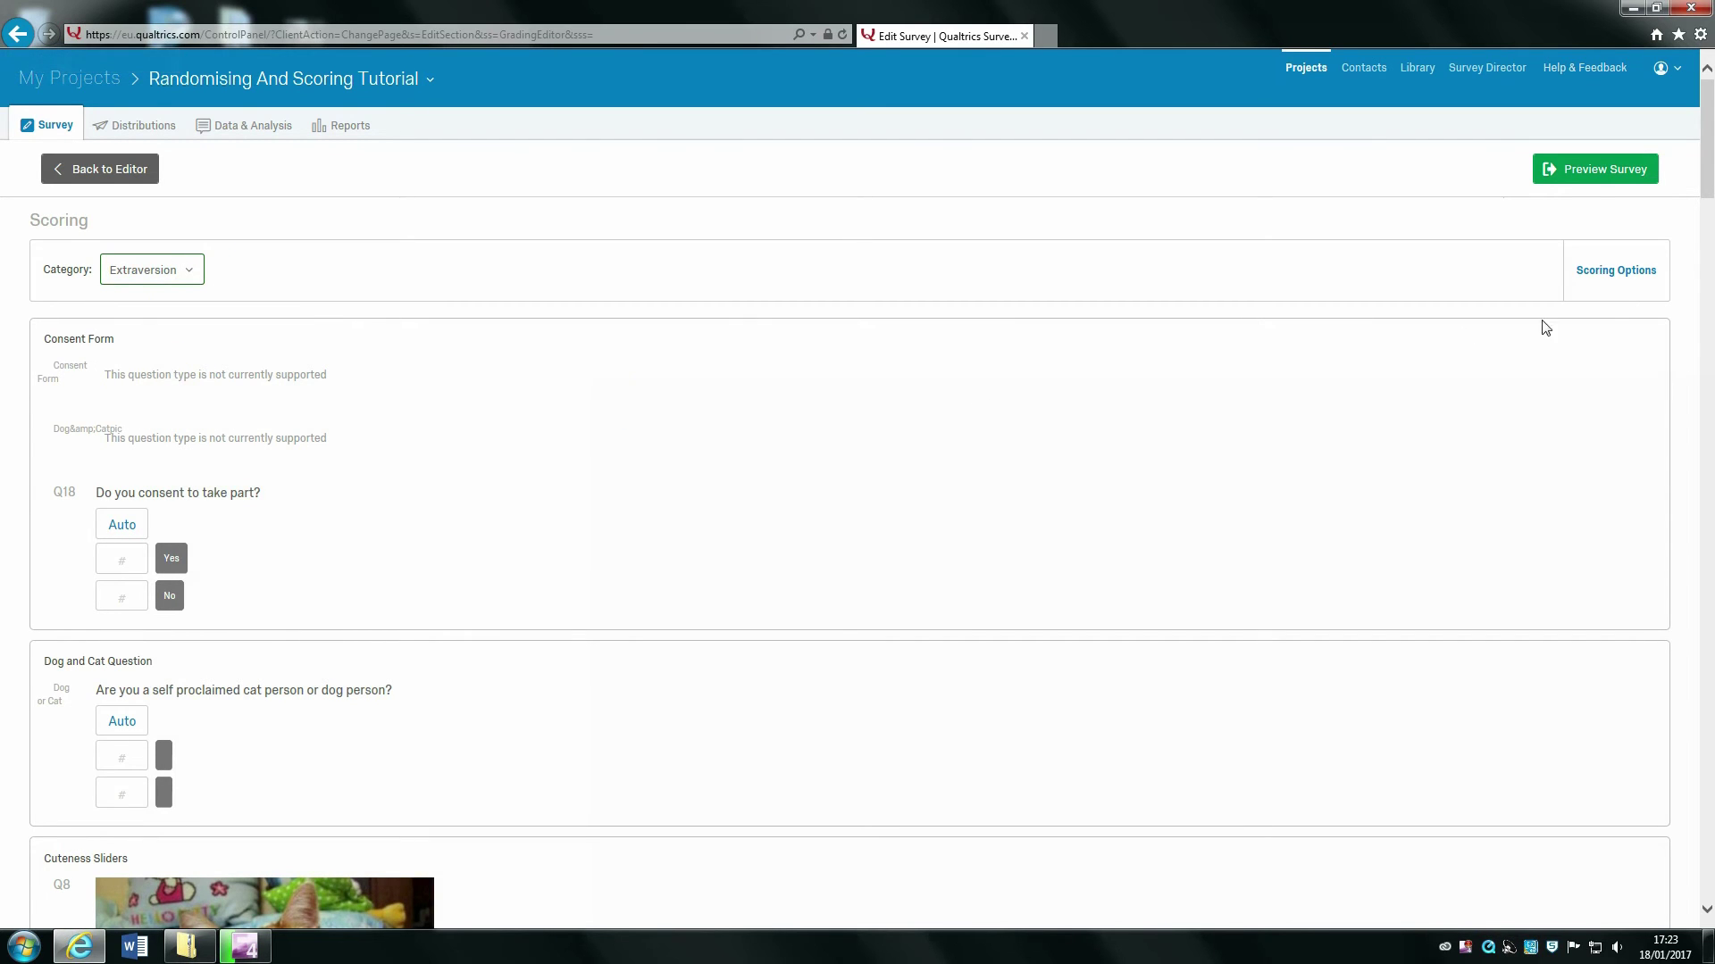
left_click_drag(1707, 134, 1709, 684)
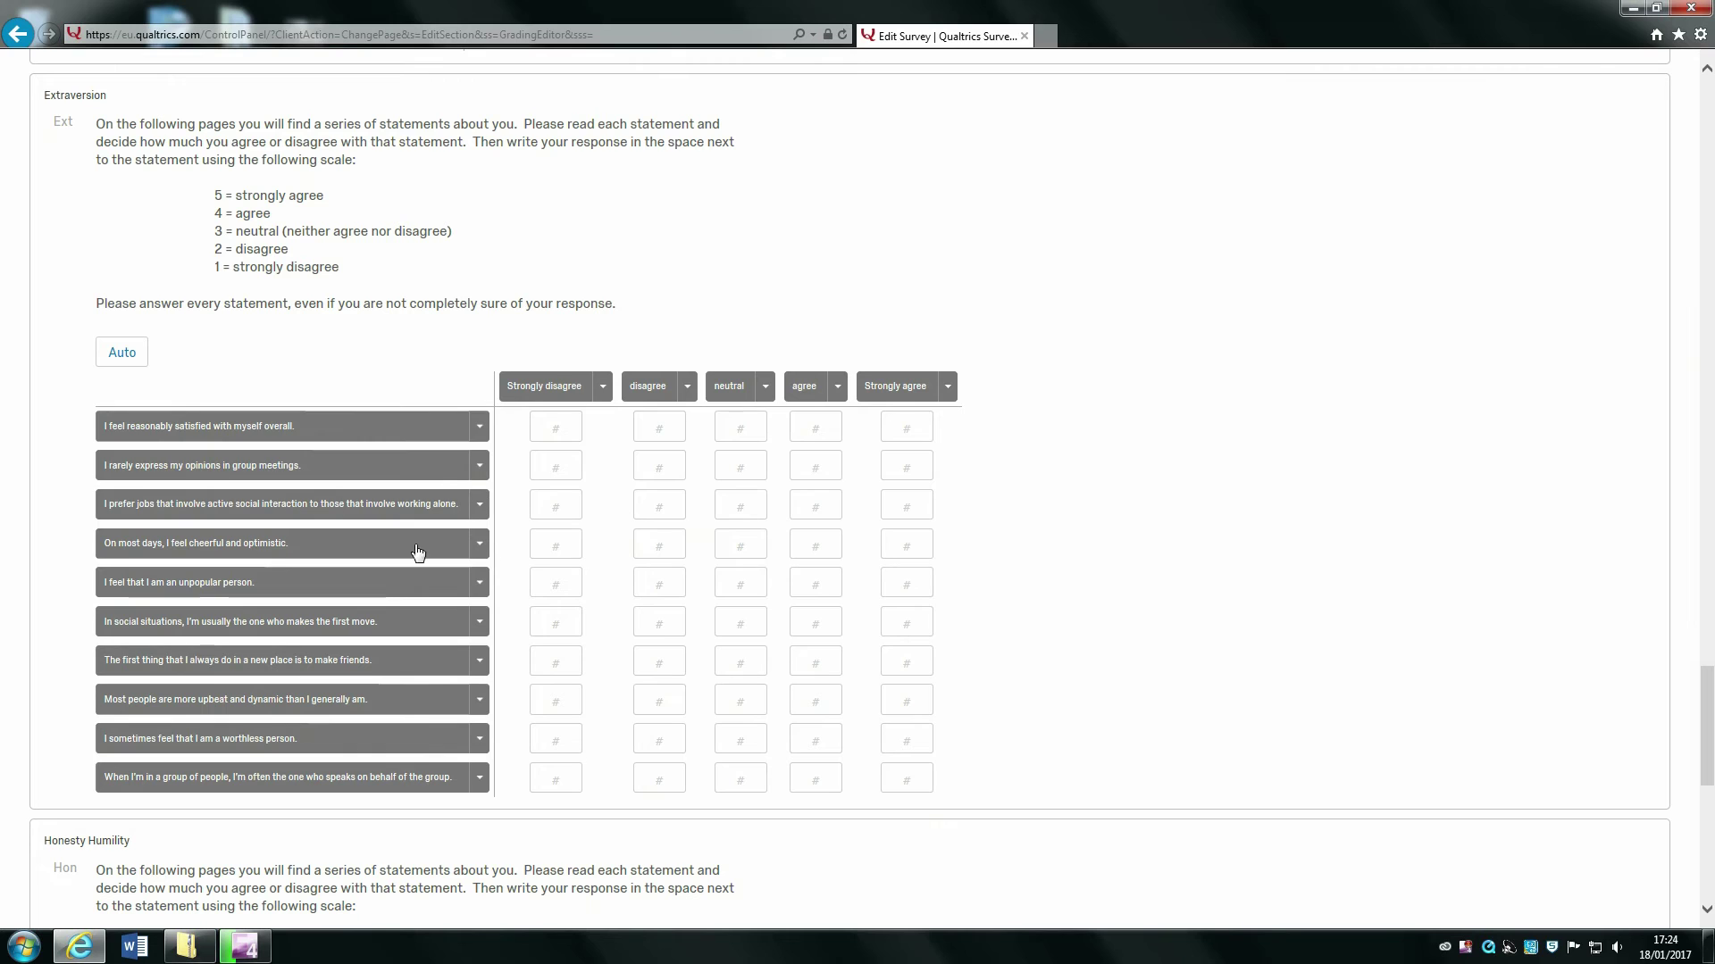
- Set the Strongly disagree, Disagree and Neutral columns to scores 1, 2 and 3
left_click(606, 398)
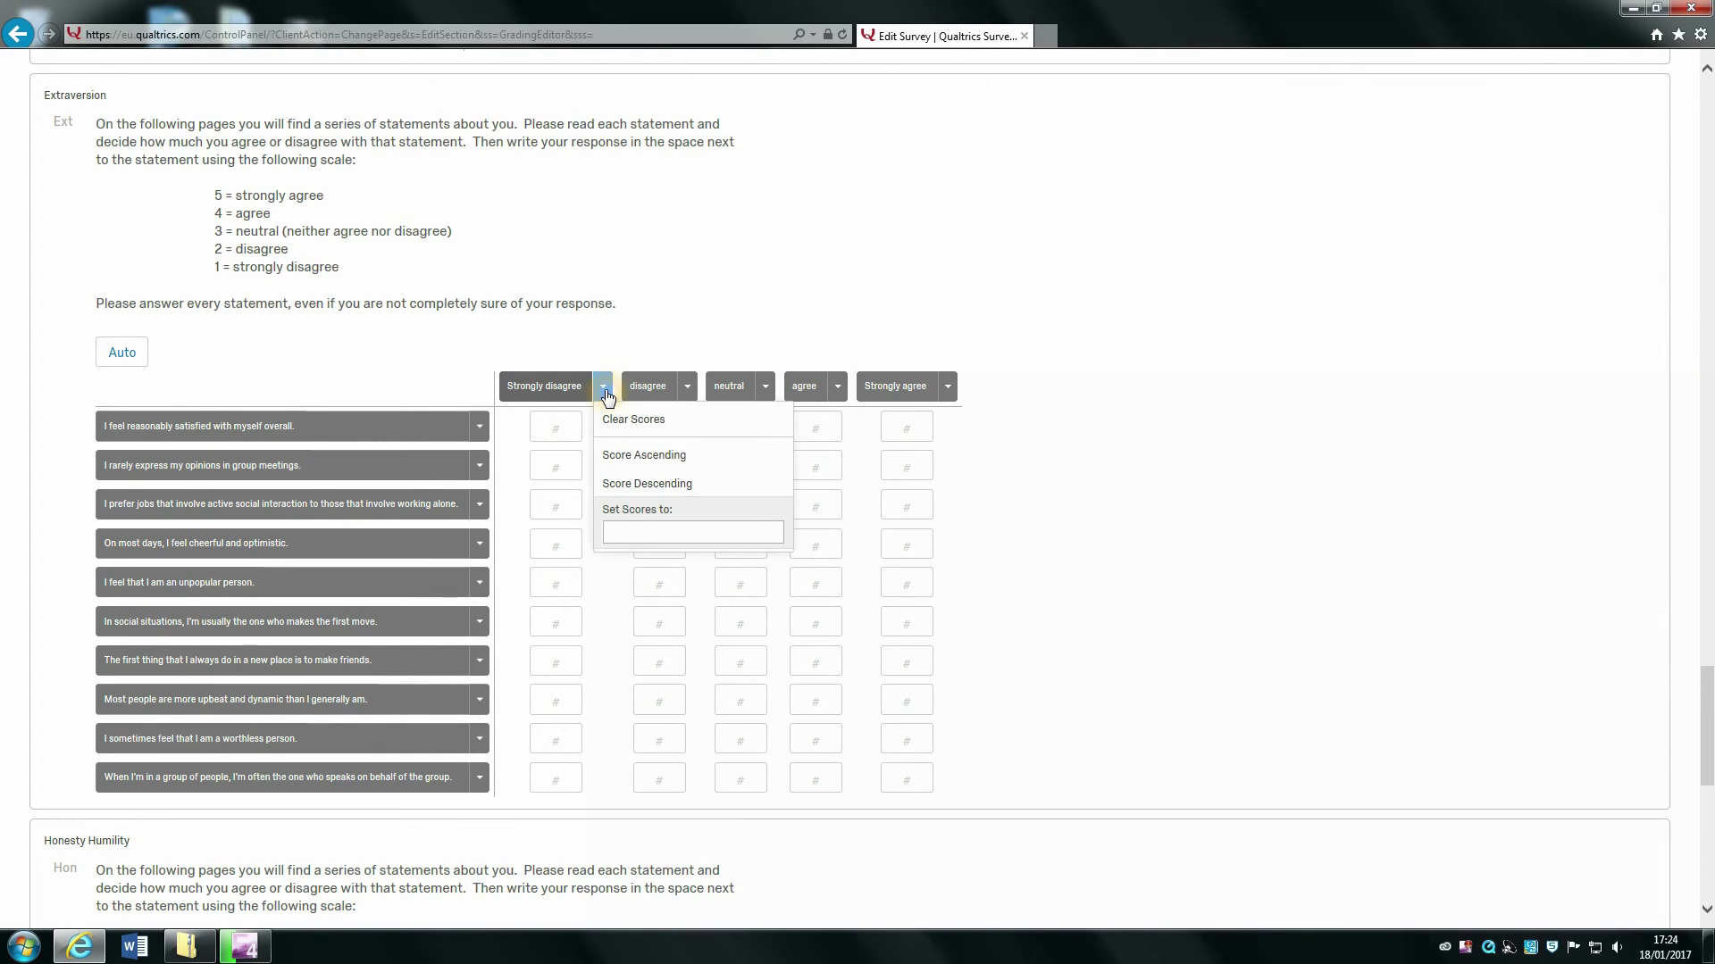
left_click(641, 527)
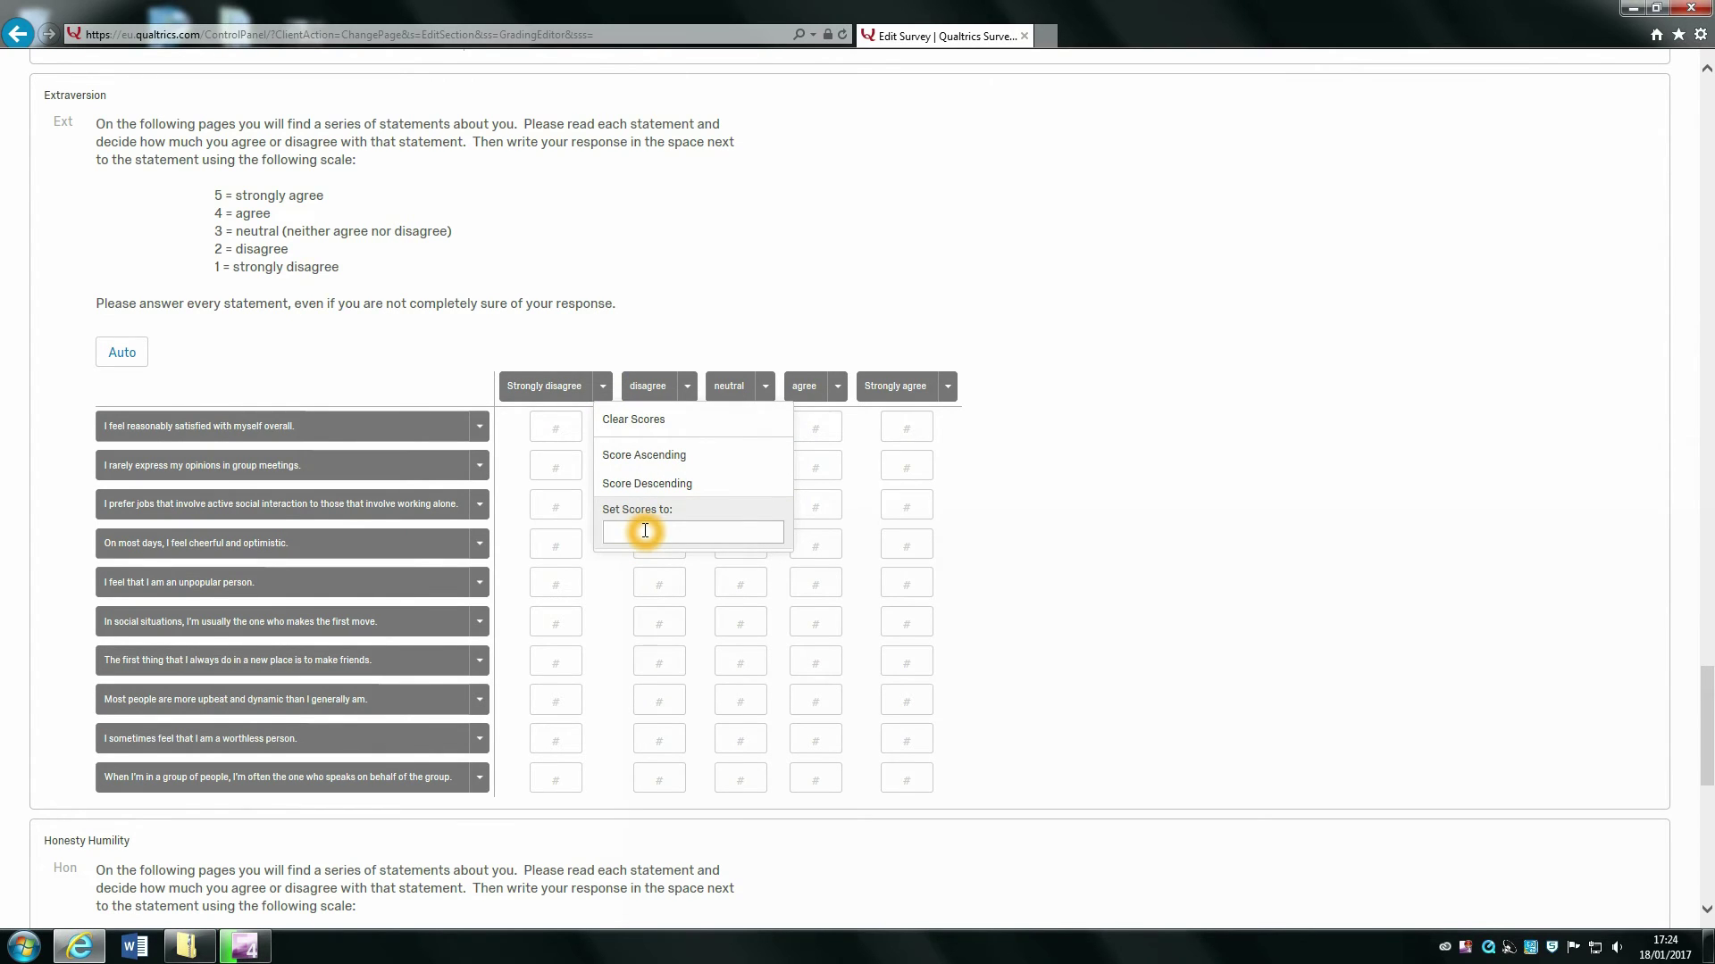
type("1")
key("Return")
left_click(1068, 525)
left_click(687, 386)
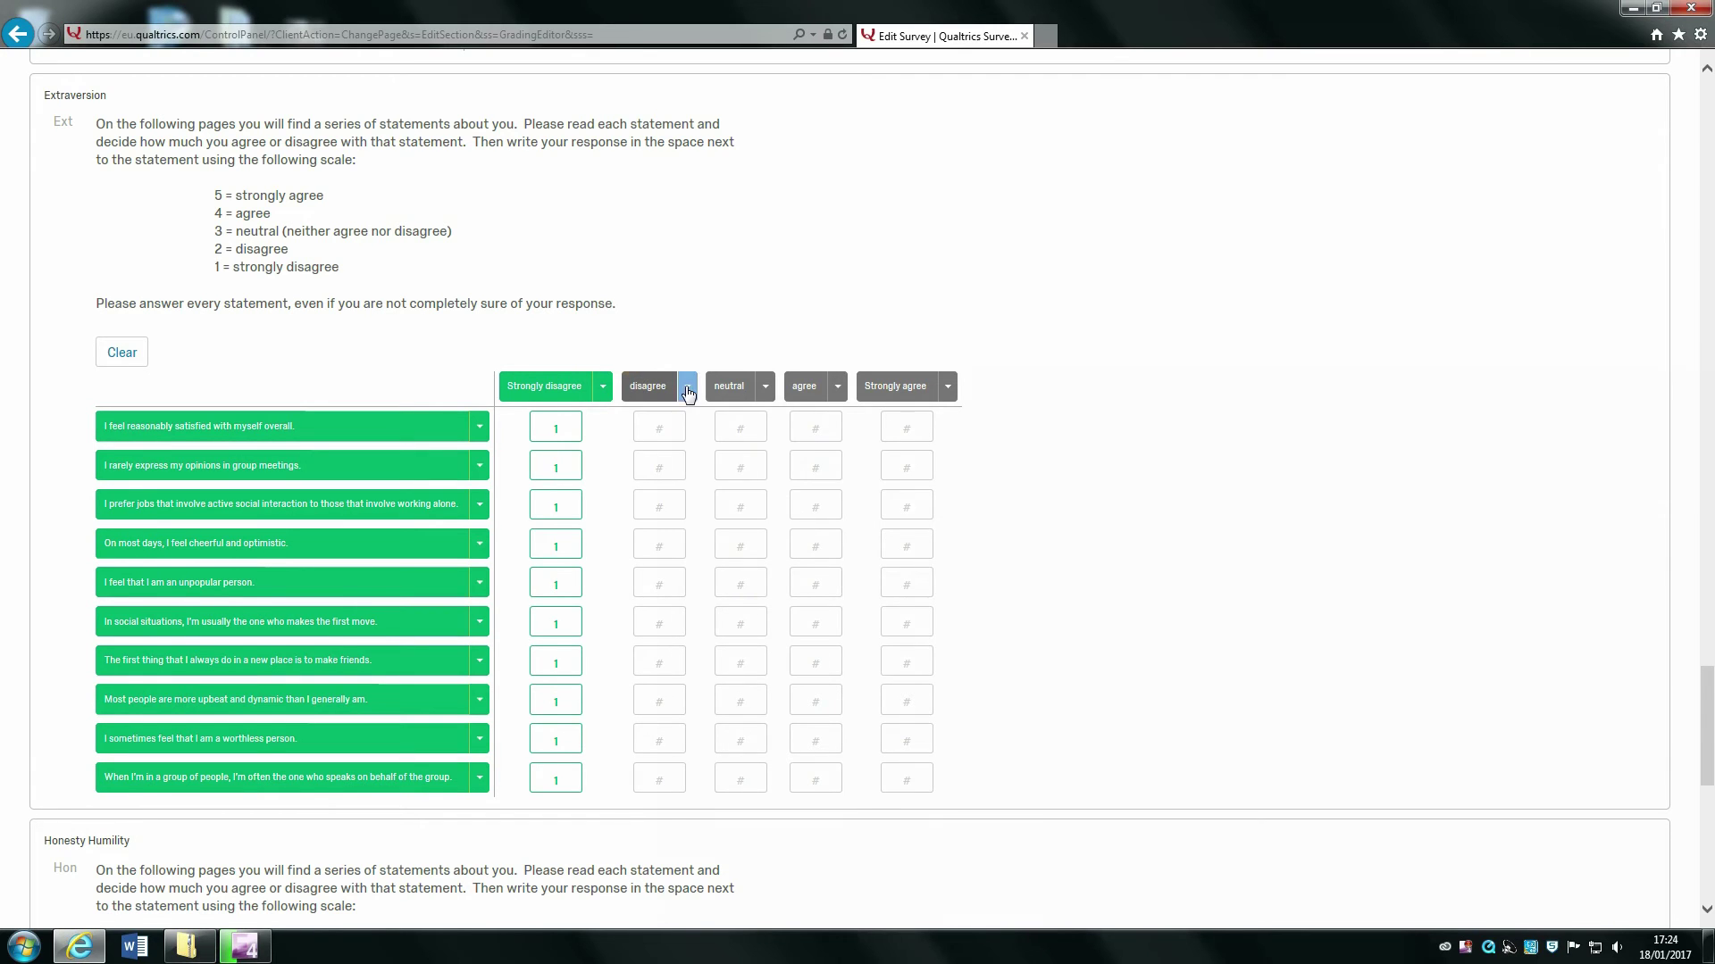
type("2")
key("Return")
left_click(1075, 505)
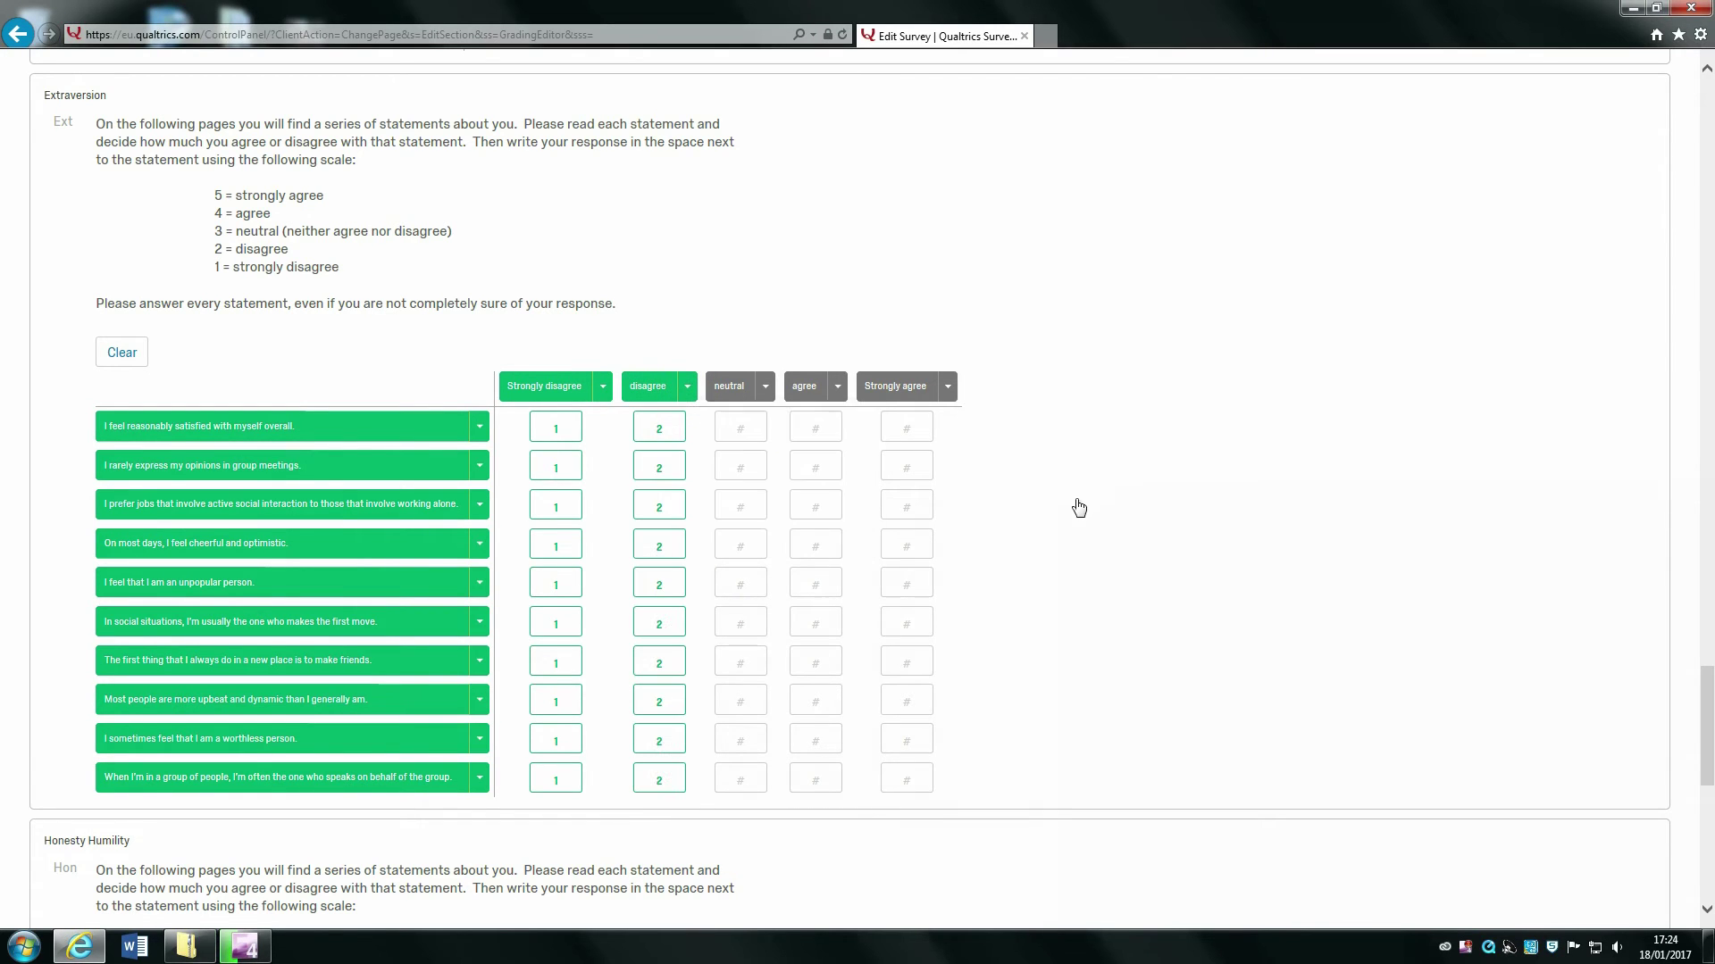
left_click(765, 386)
type("3")
key("Return")
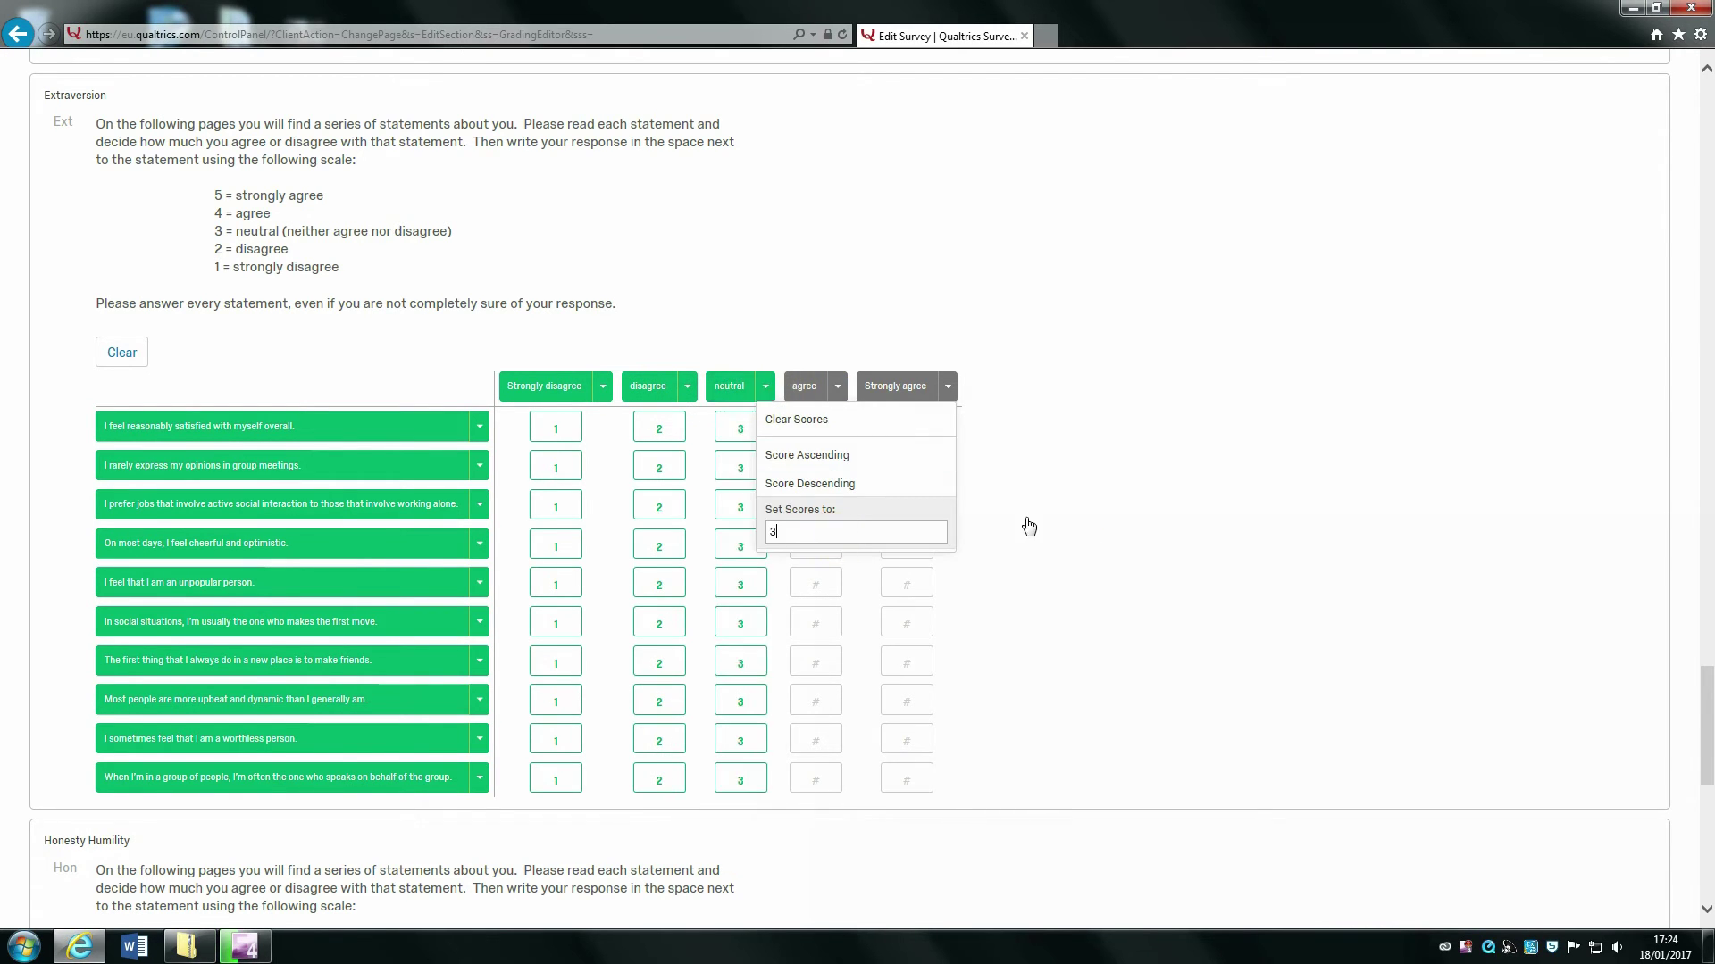
- Set the Agree and Strongly agree columns to scores 4 and 5
left_click(1095, 520)
left_click(838, 385)
left_click(901, 532)
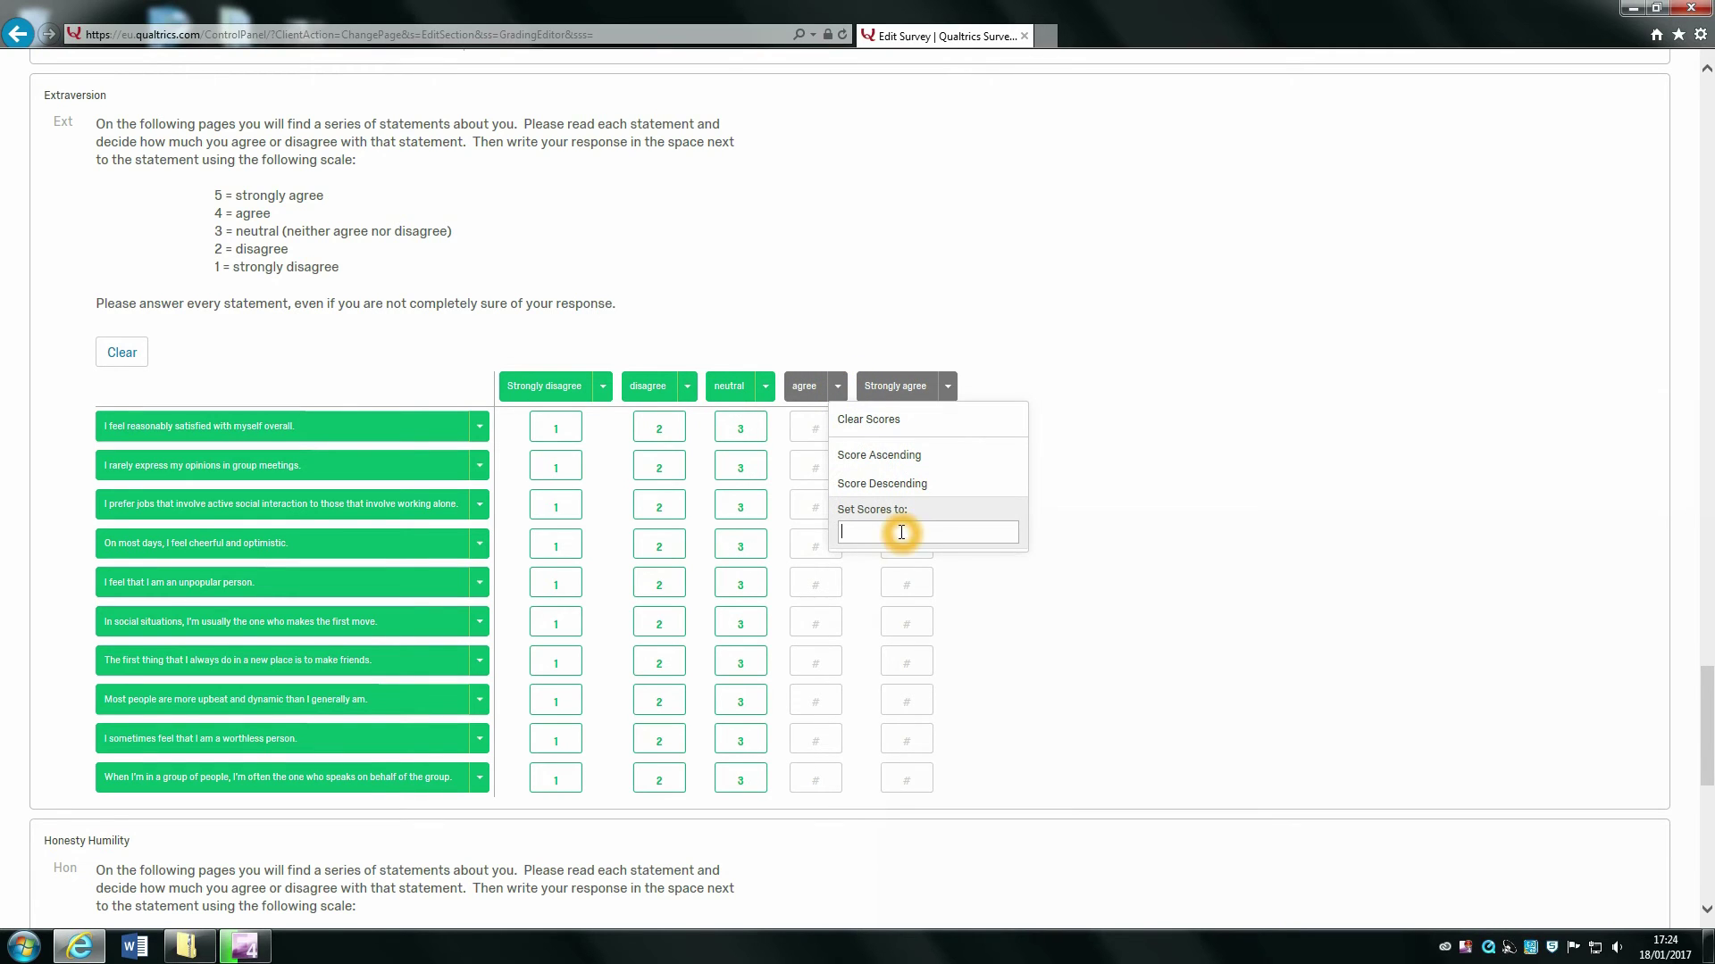
type("4")
key("Return")
left_click(1177, 532)
left_click(941, 390)
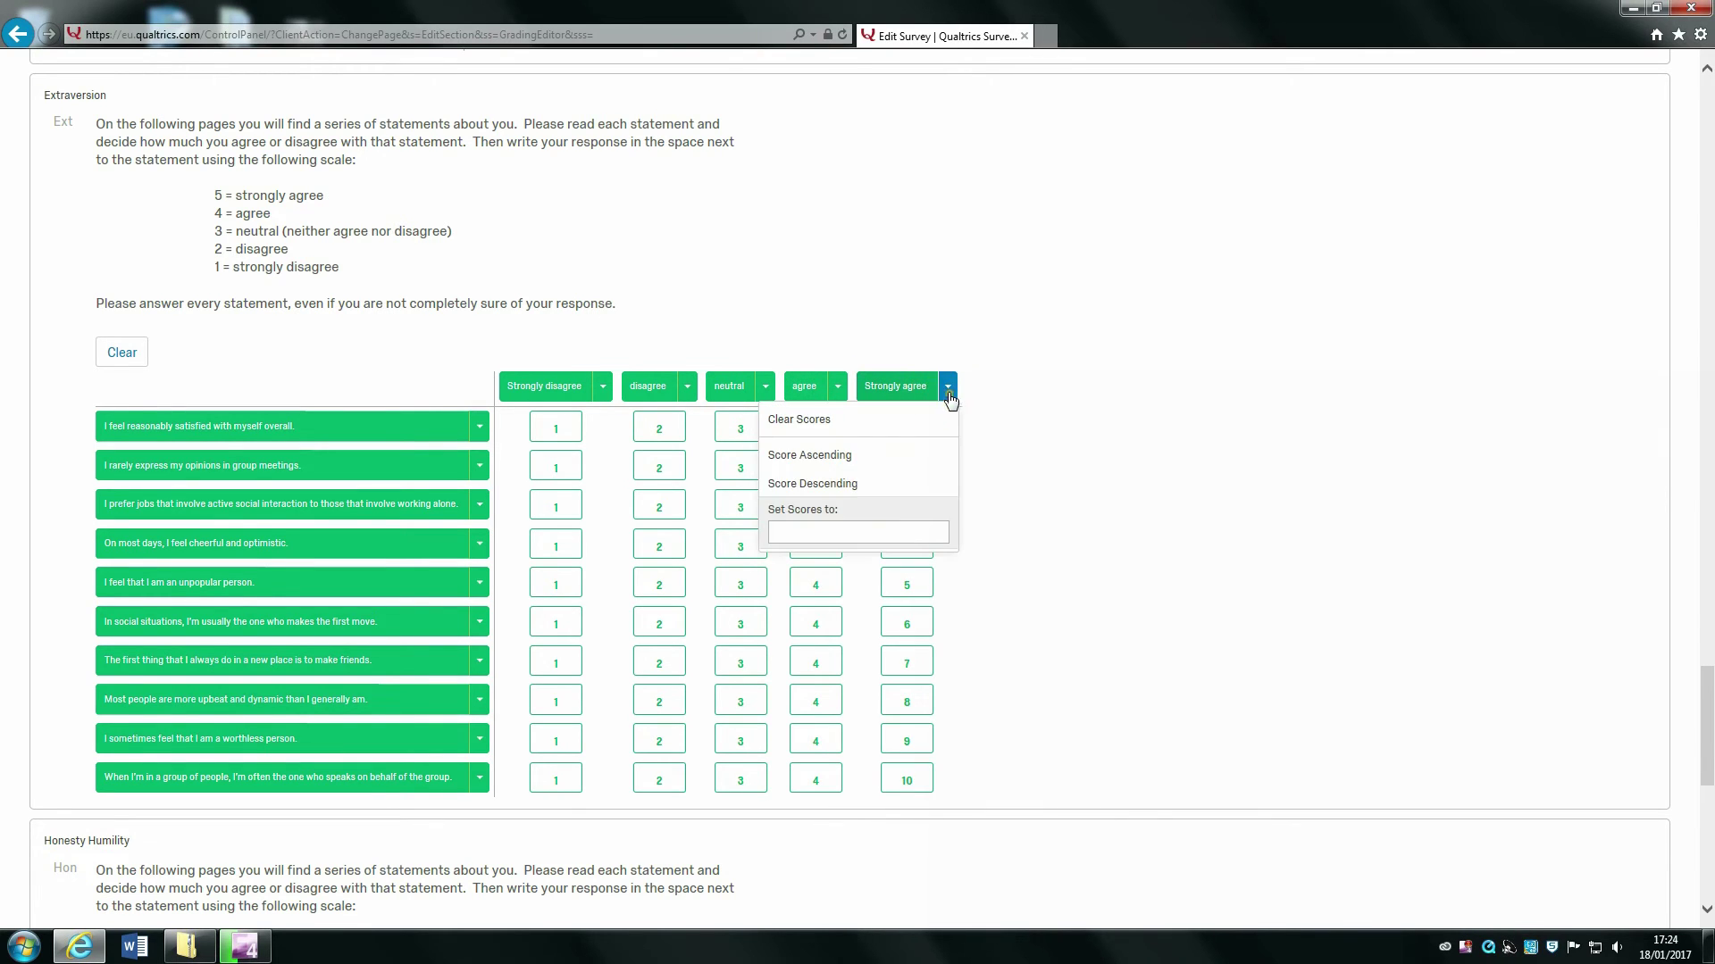
type("5")
key("Return")
left_click(1128, 562)
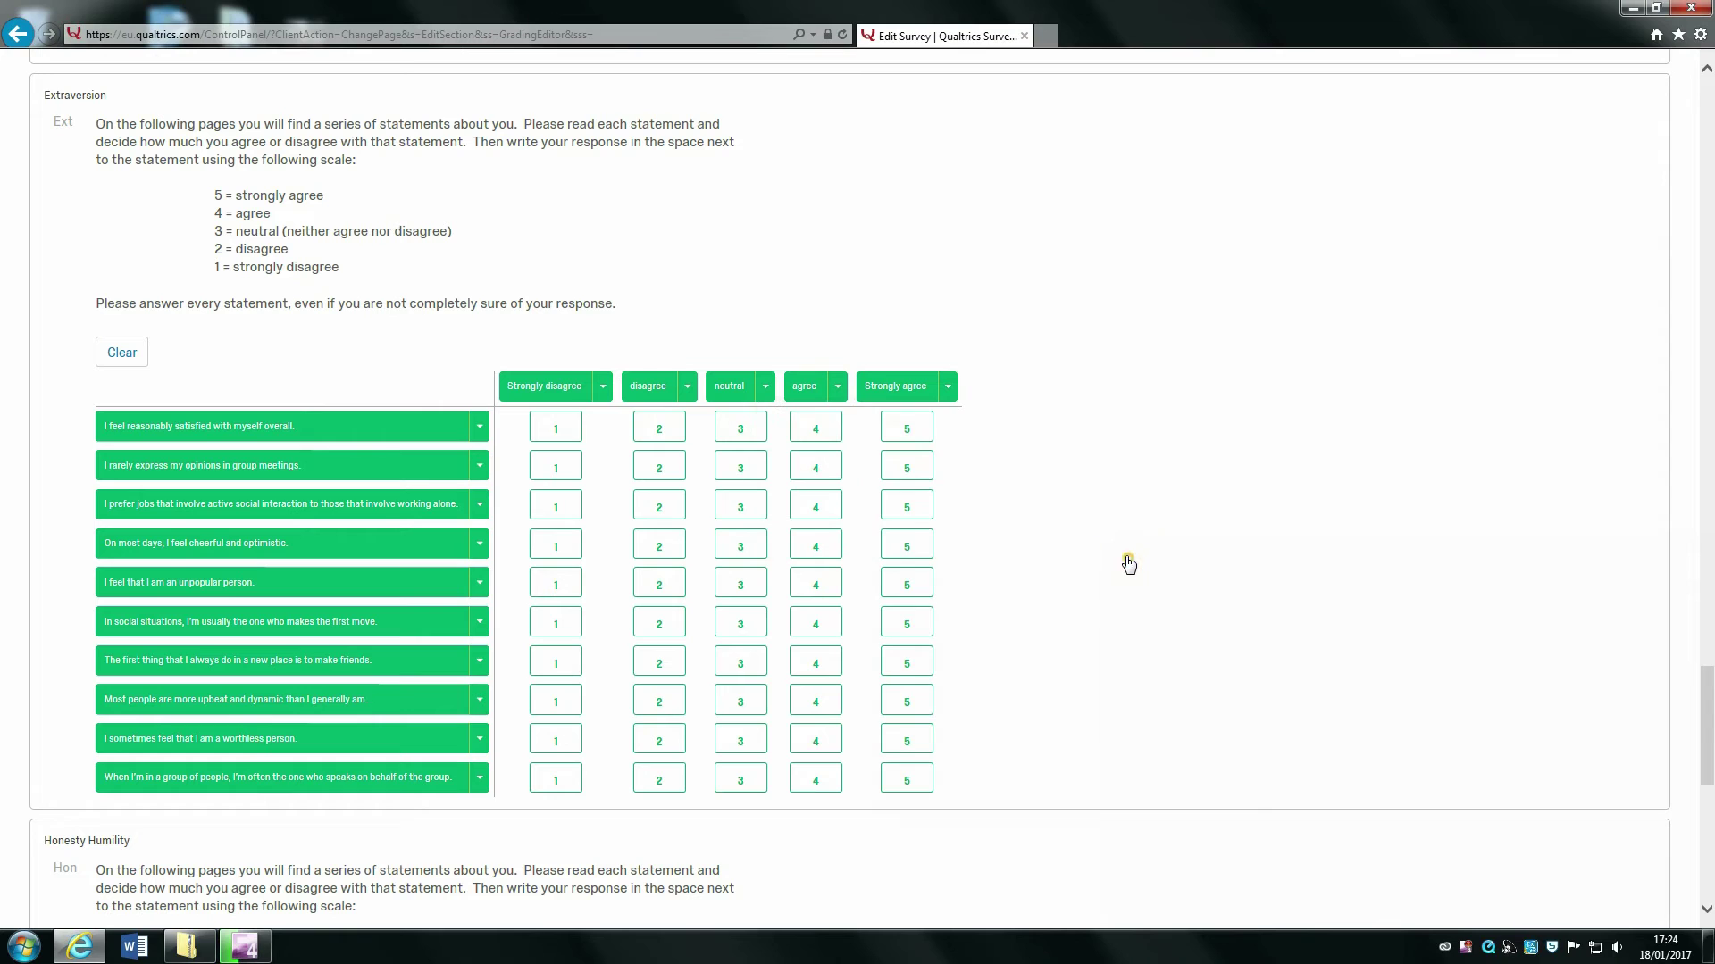
- Overwrite the second and ninth Extraversion statements' scores so they run 5 down to 1
type("5")
double_click(658, 465)
type("4")
type("2")
double_click(905, 466)
type("1")
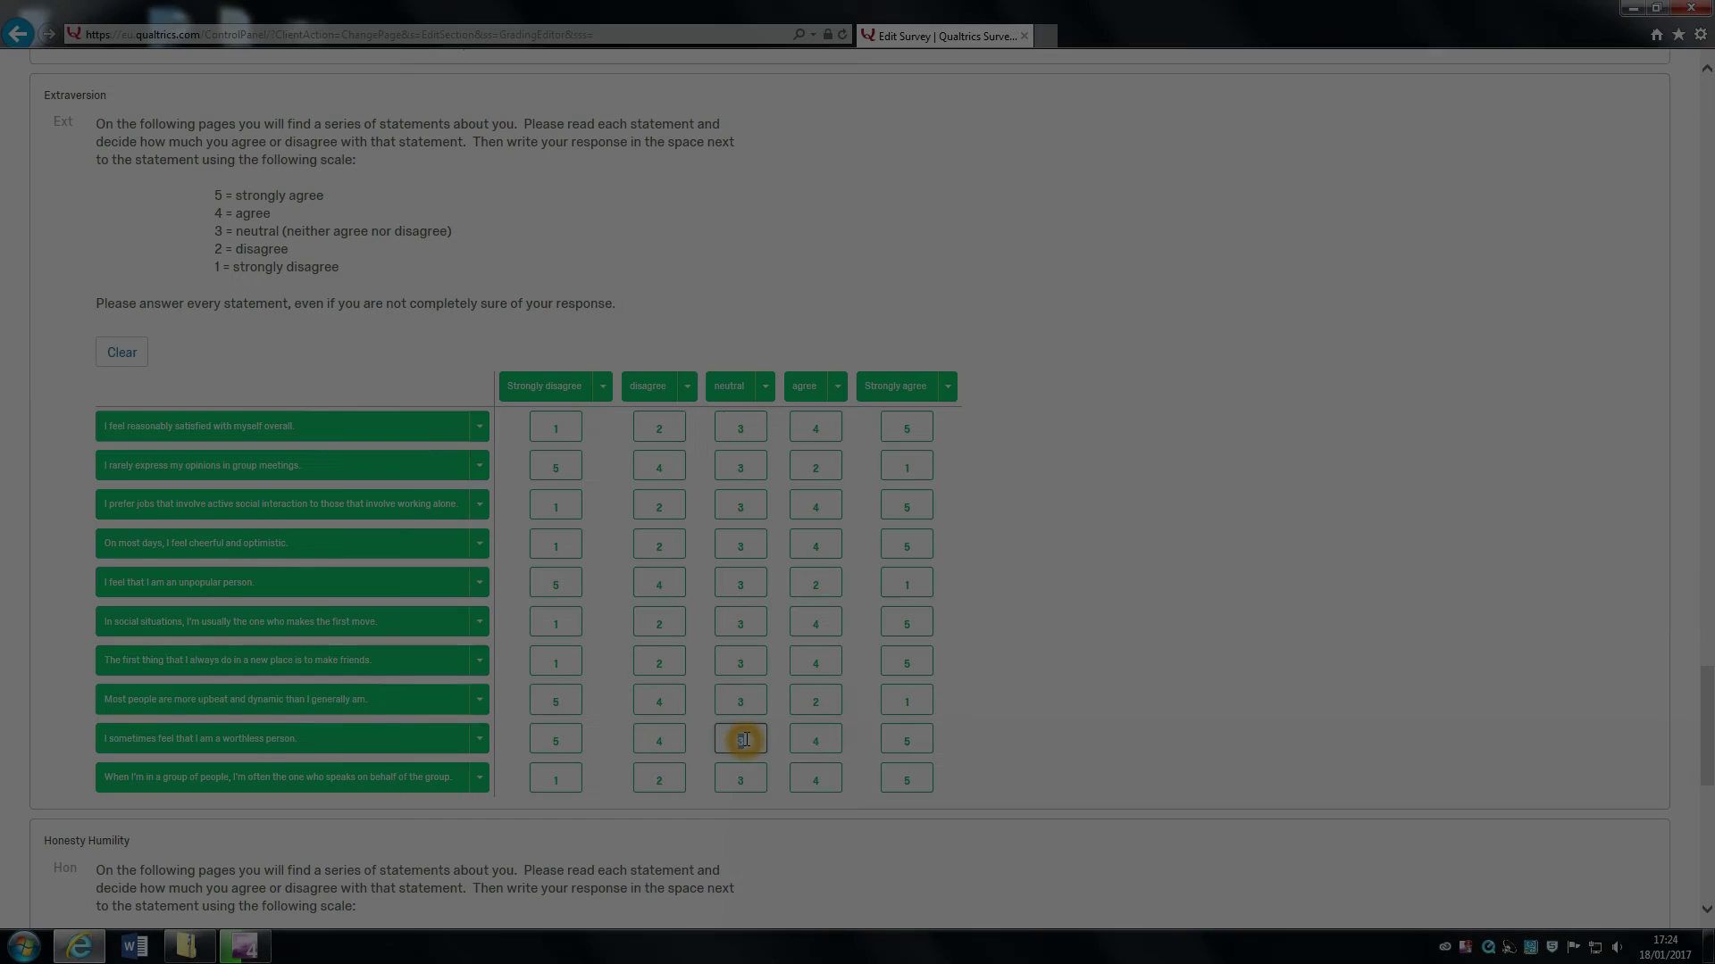
double_click(741, 740)
double_click(821, 745)
type("2")
double_click(906, 738)
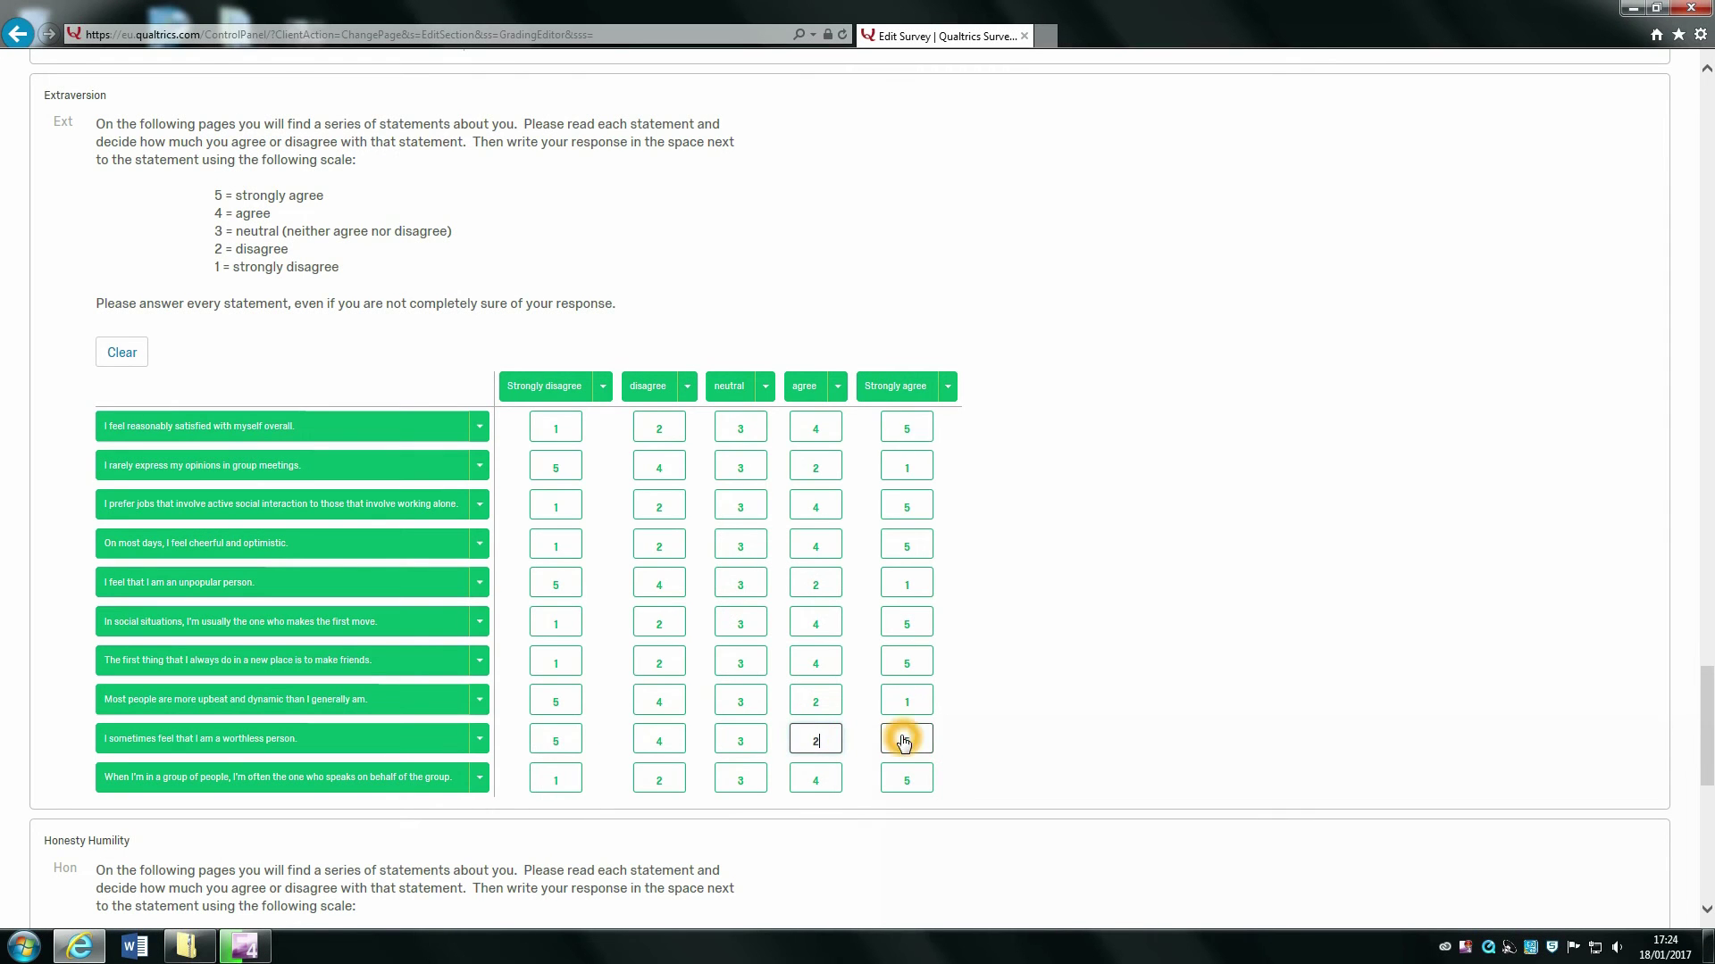
type("1")
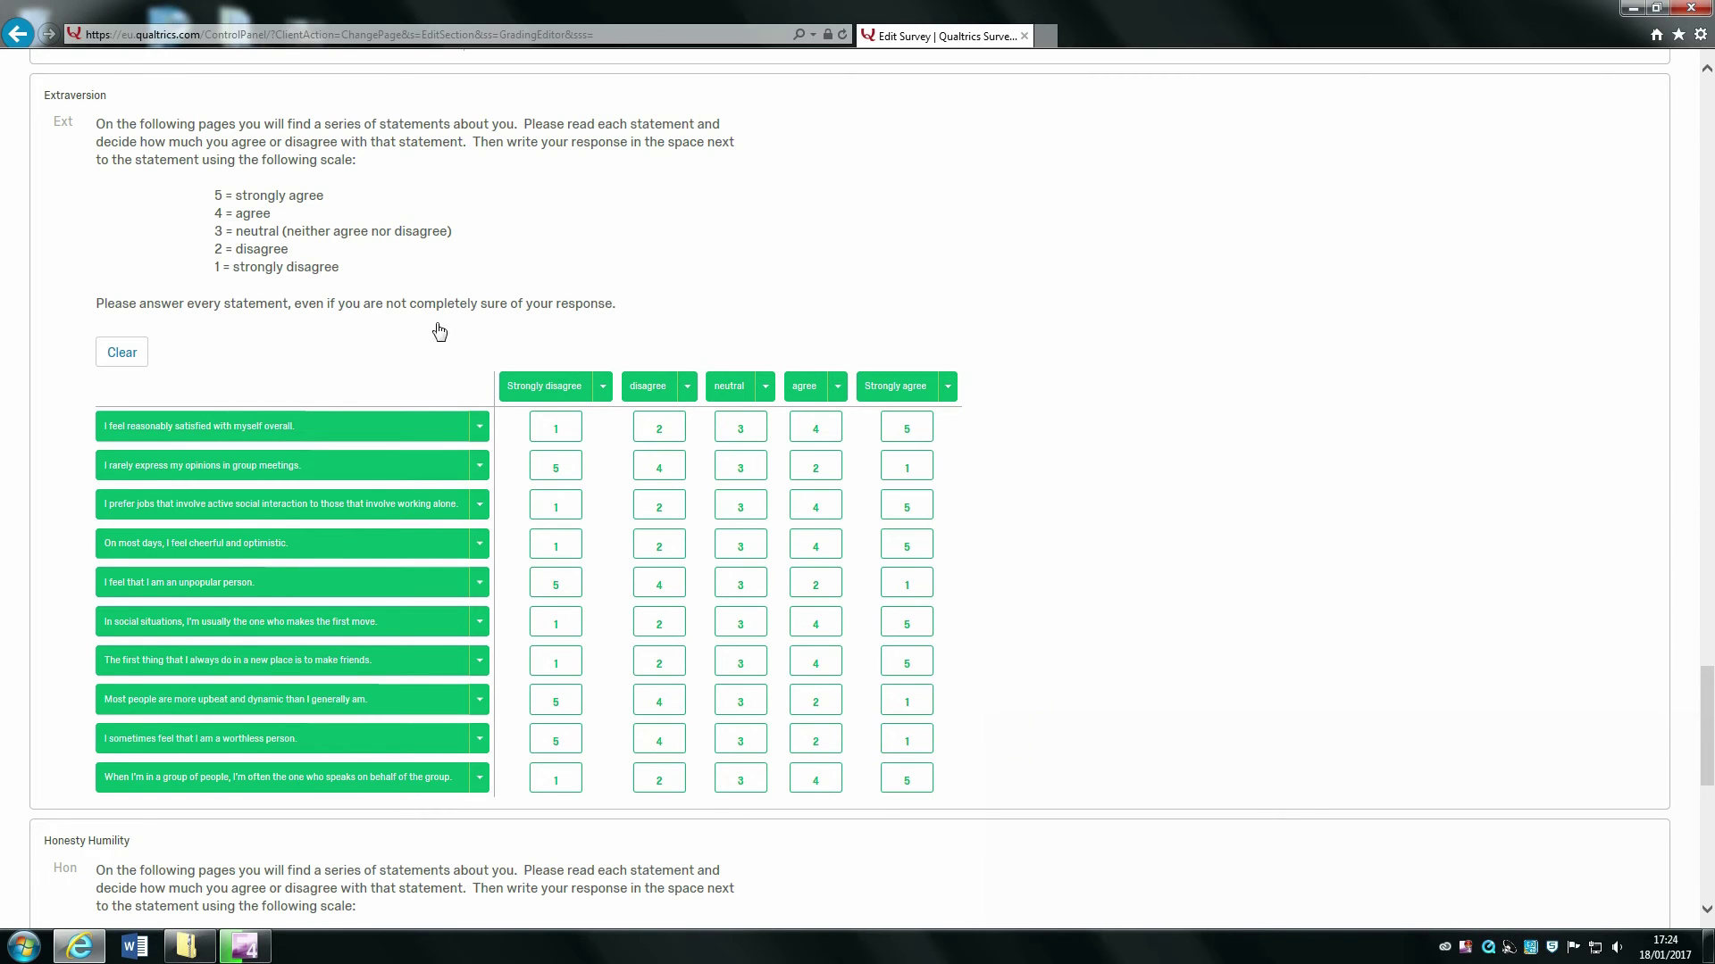
left_click_drag(1708, 688, 1707, 89)
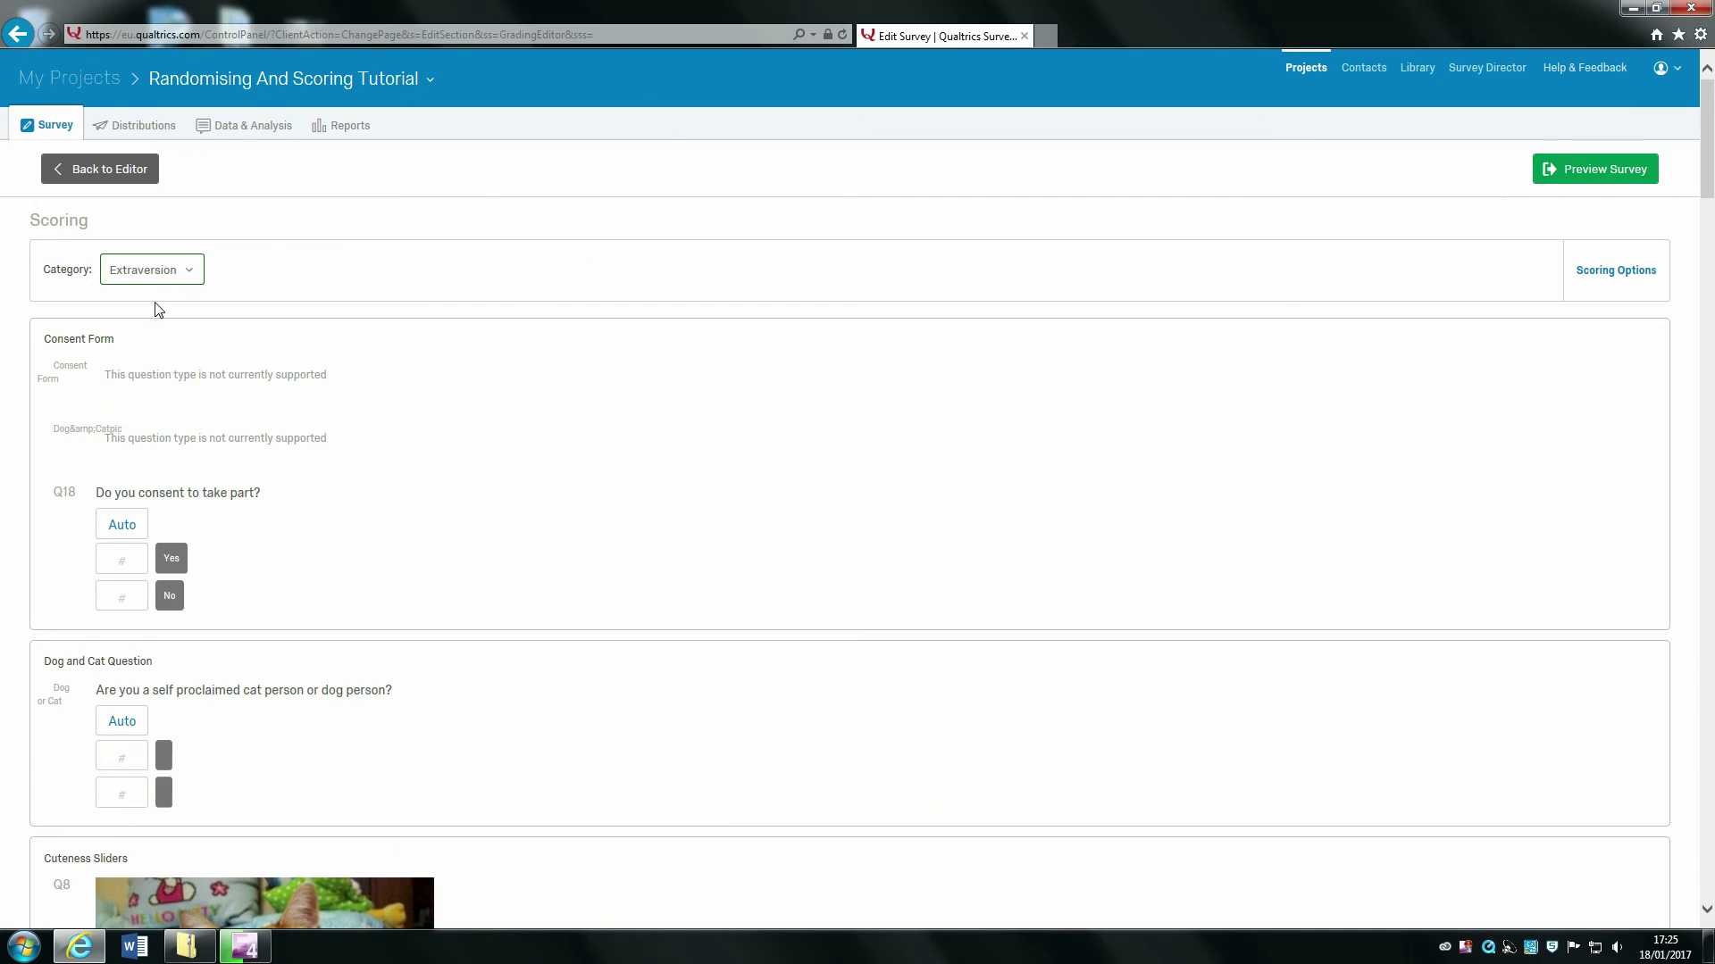
- Switch to Honesty-Humility and change the last statement's score to 1
left_click(163, 272)
left_click(180, 393)
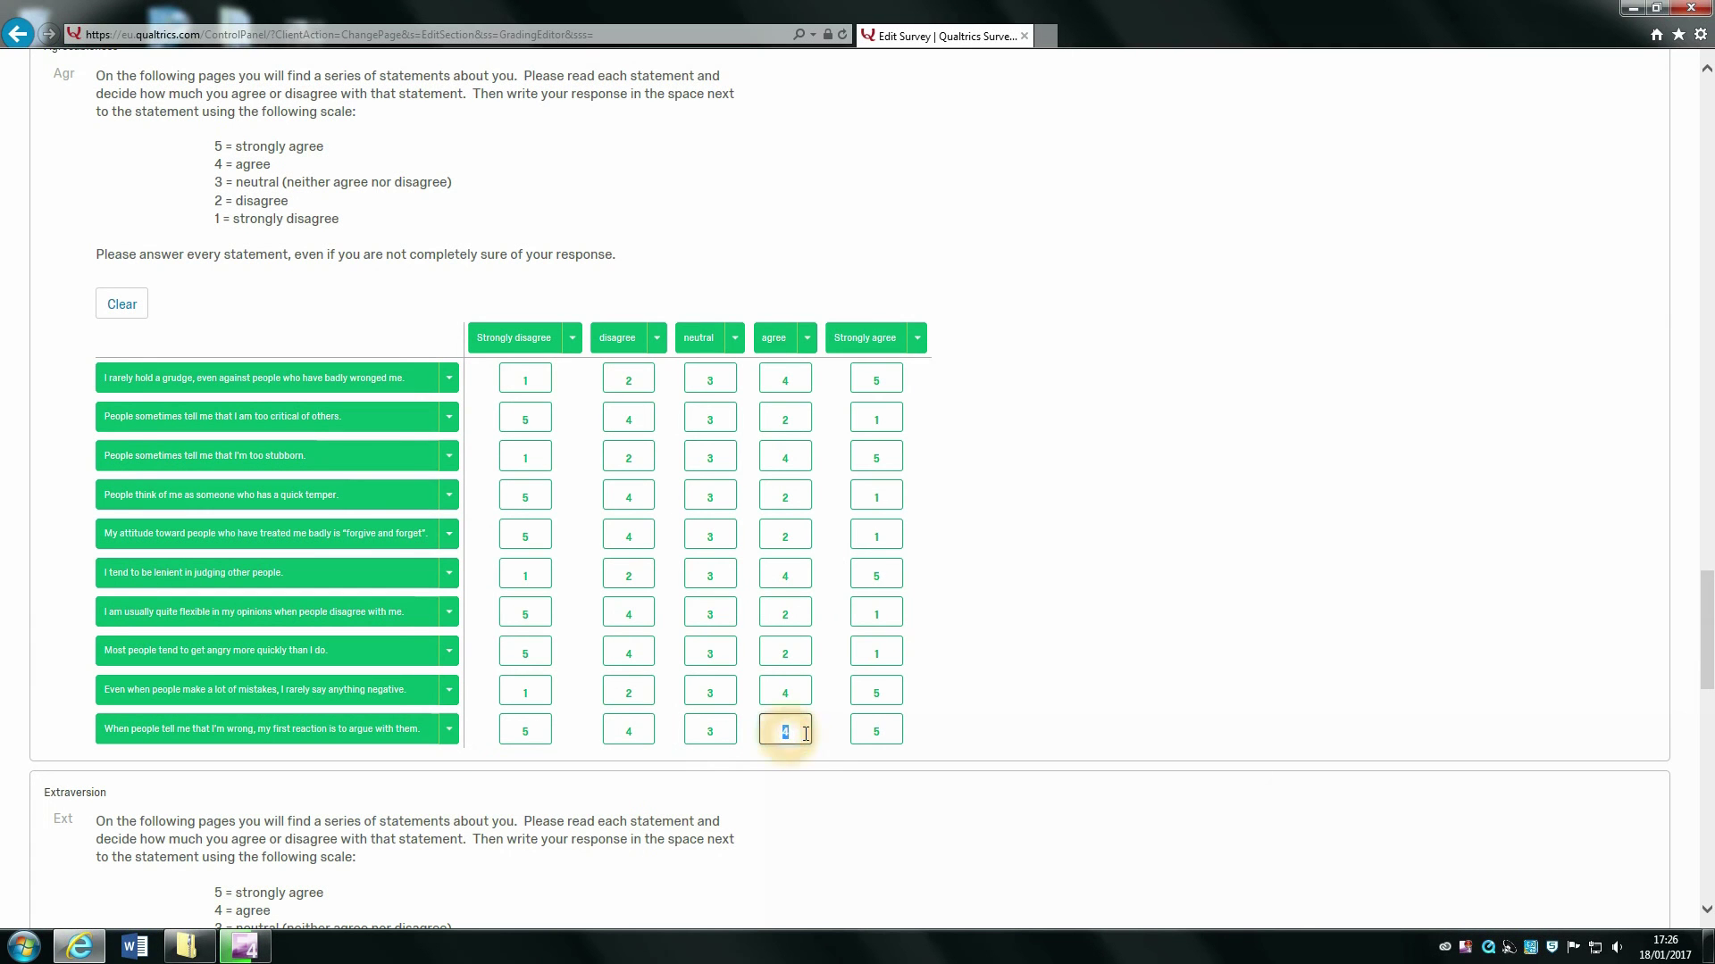
left_click(856, 734)
key("BackSpace")
type("1")
left_click(990, 674)
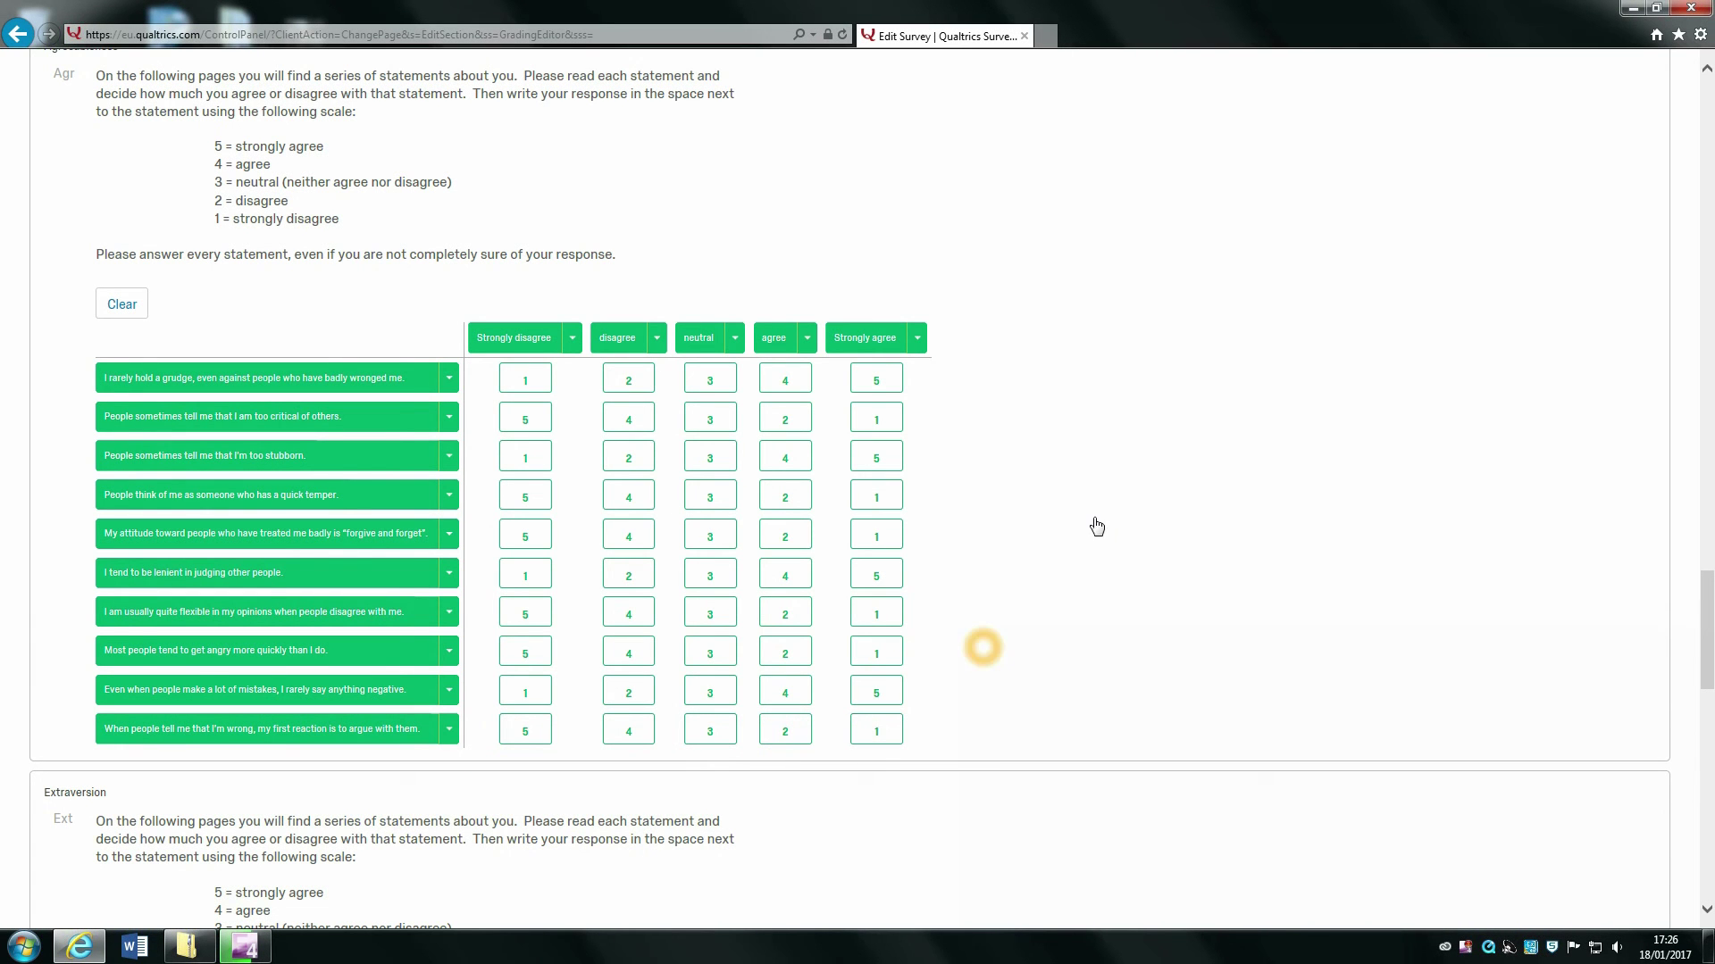
- Go back to the survey editor and open the exported results CSV from the zip in Excel
scroll(1705, 640, "down", 1)
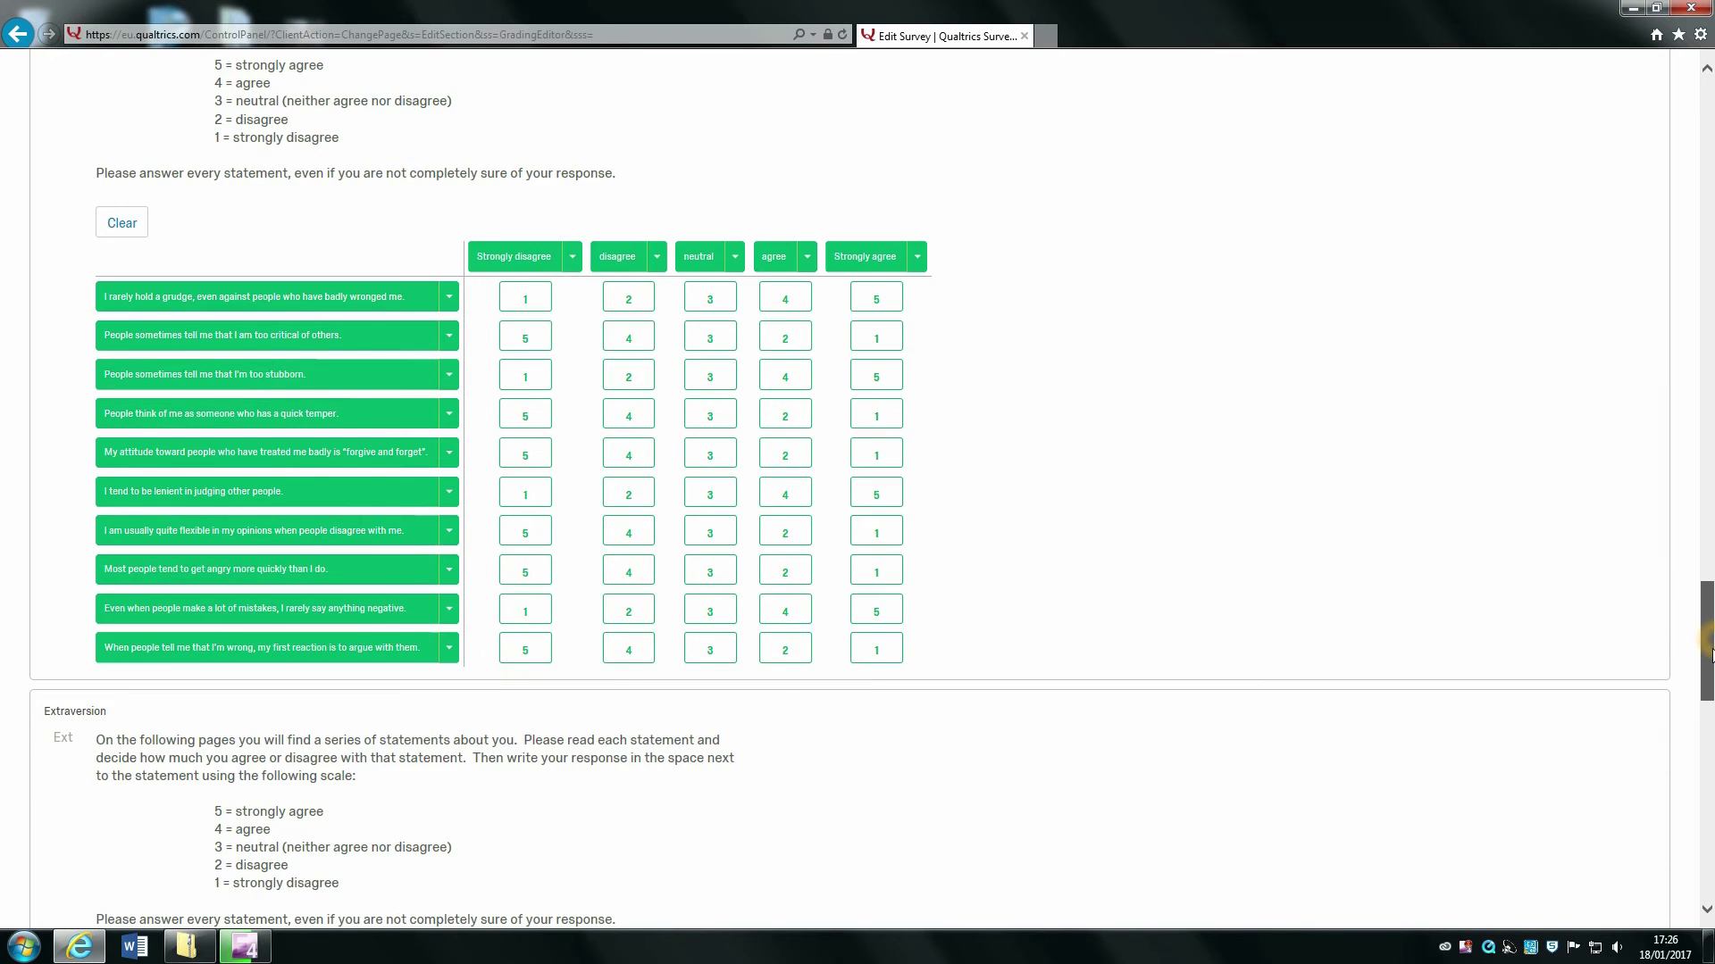
scroll(1607, 625, "up", 1)
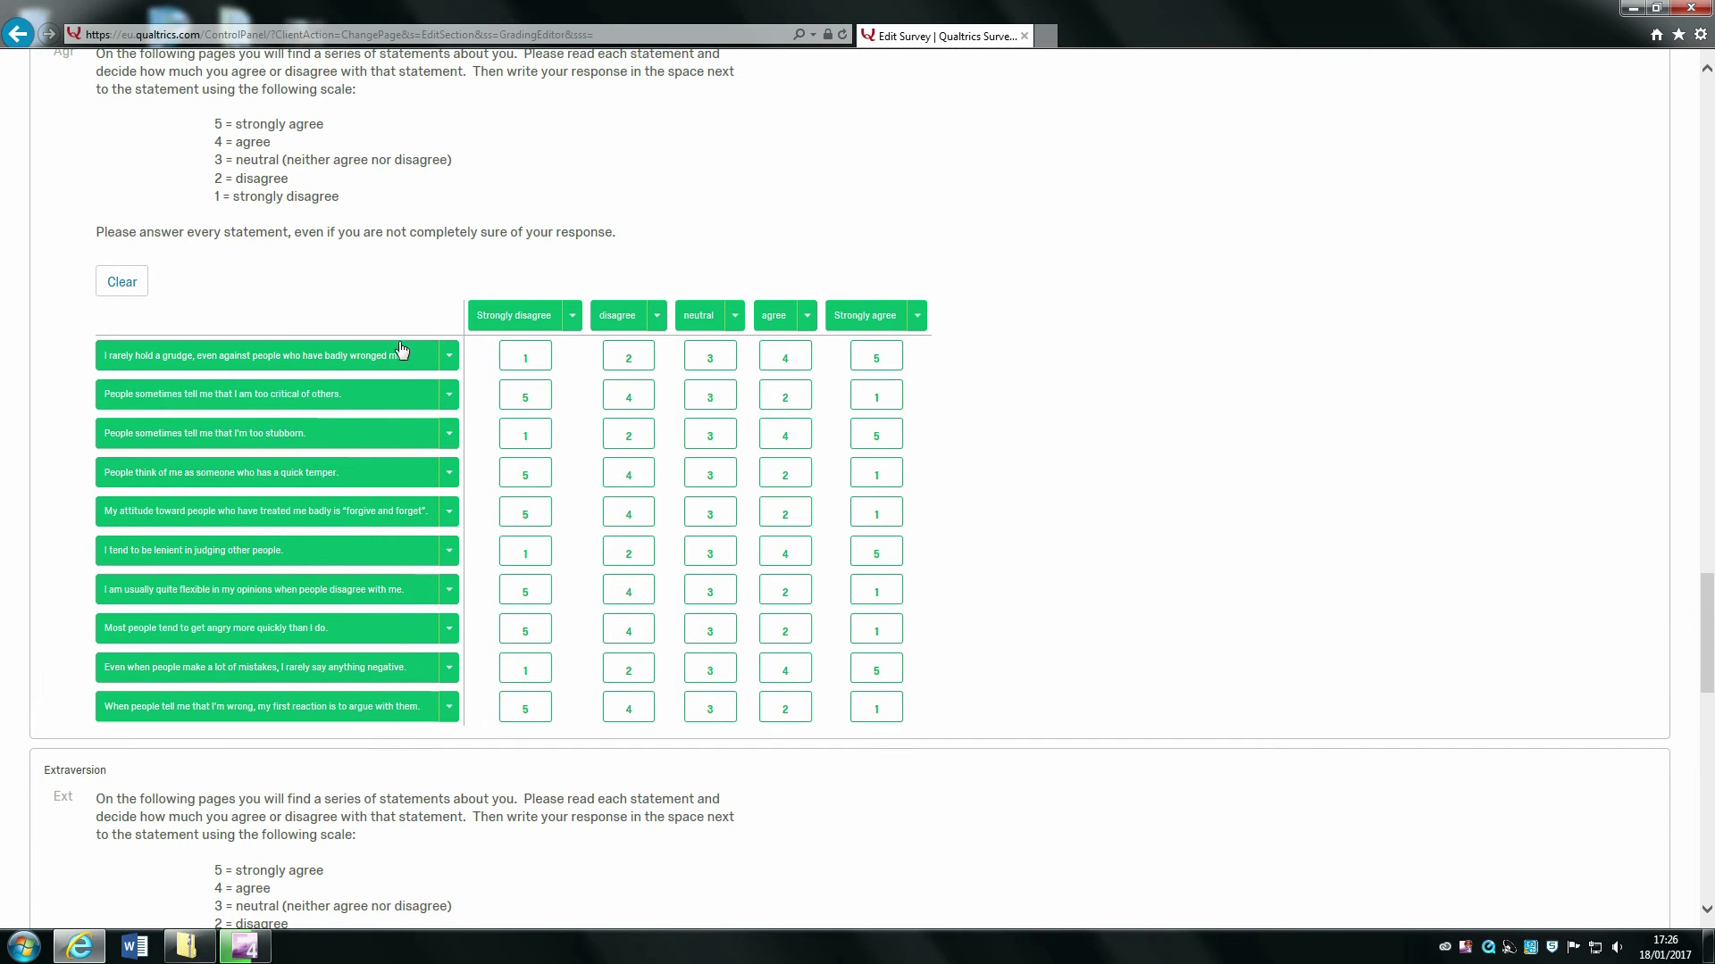
left_click_drag(1704, 648, 1686, 107)
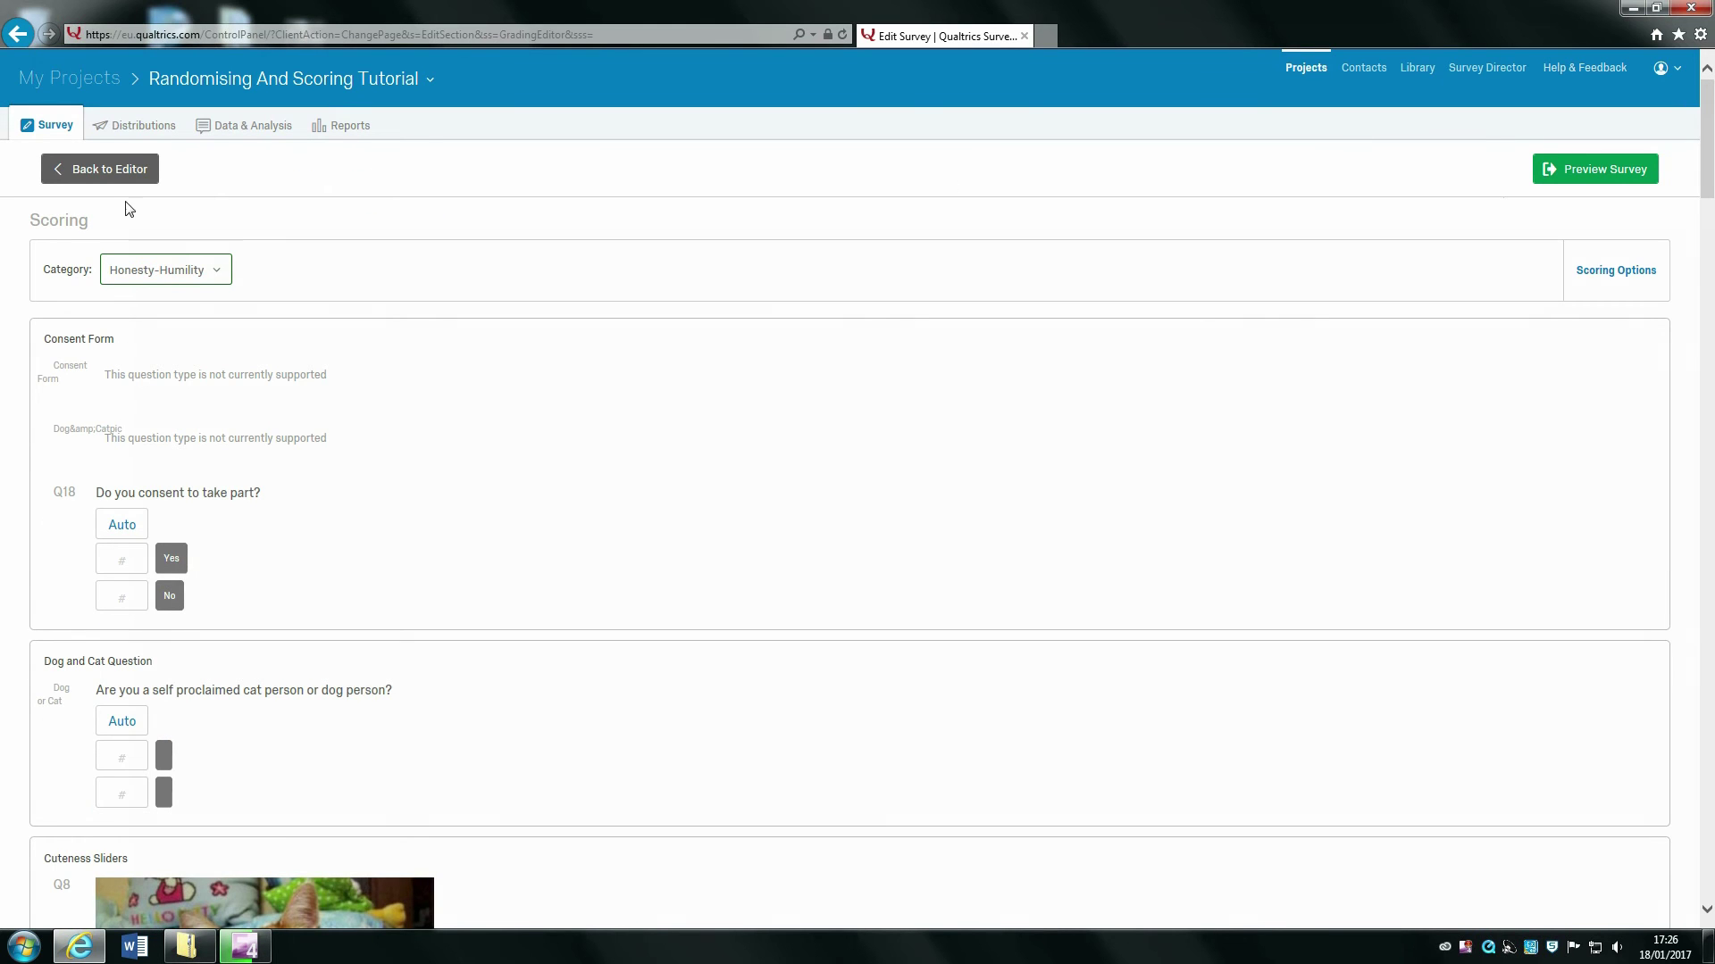
left_click(106, 175)
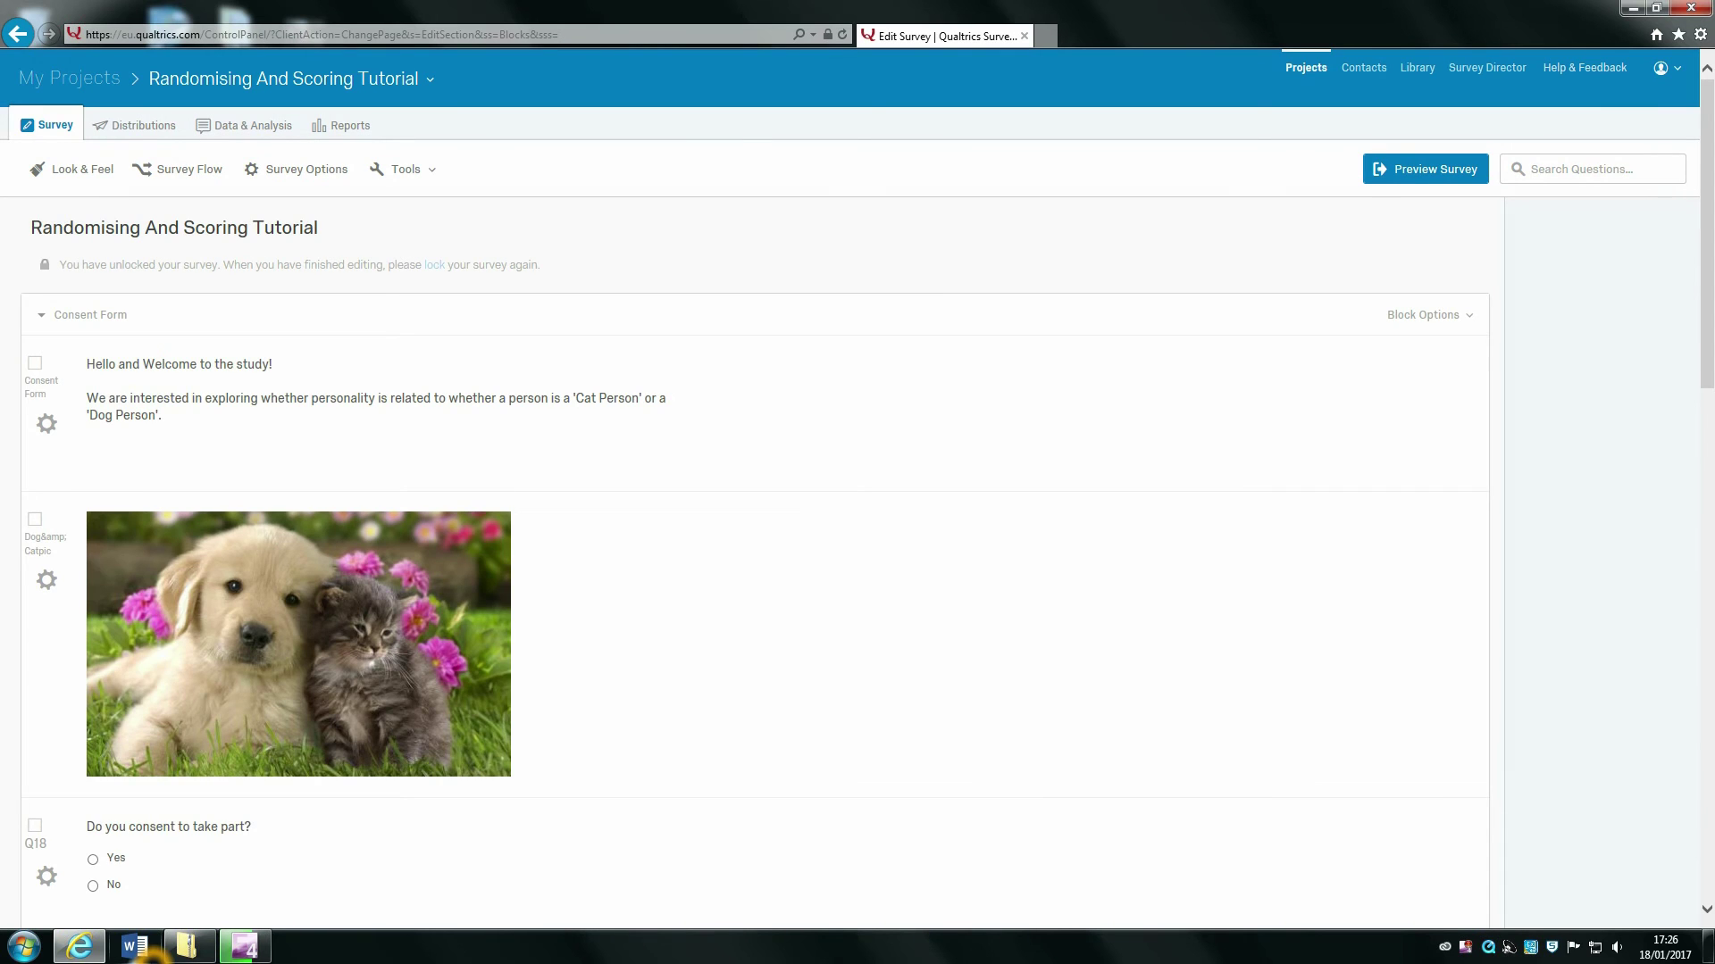
left_click(183, 949)
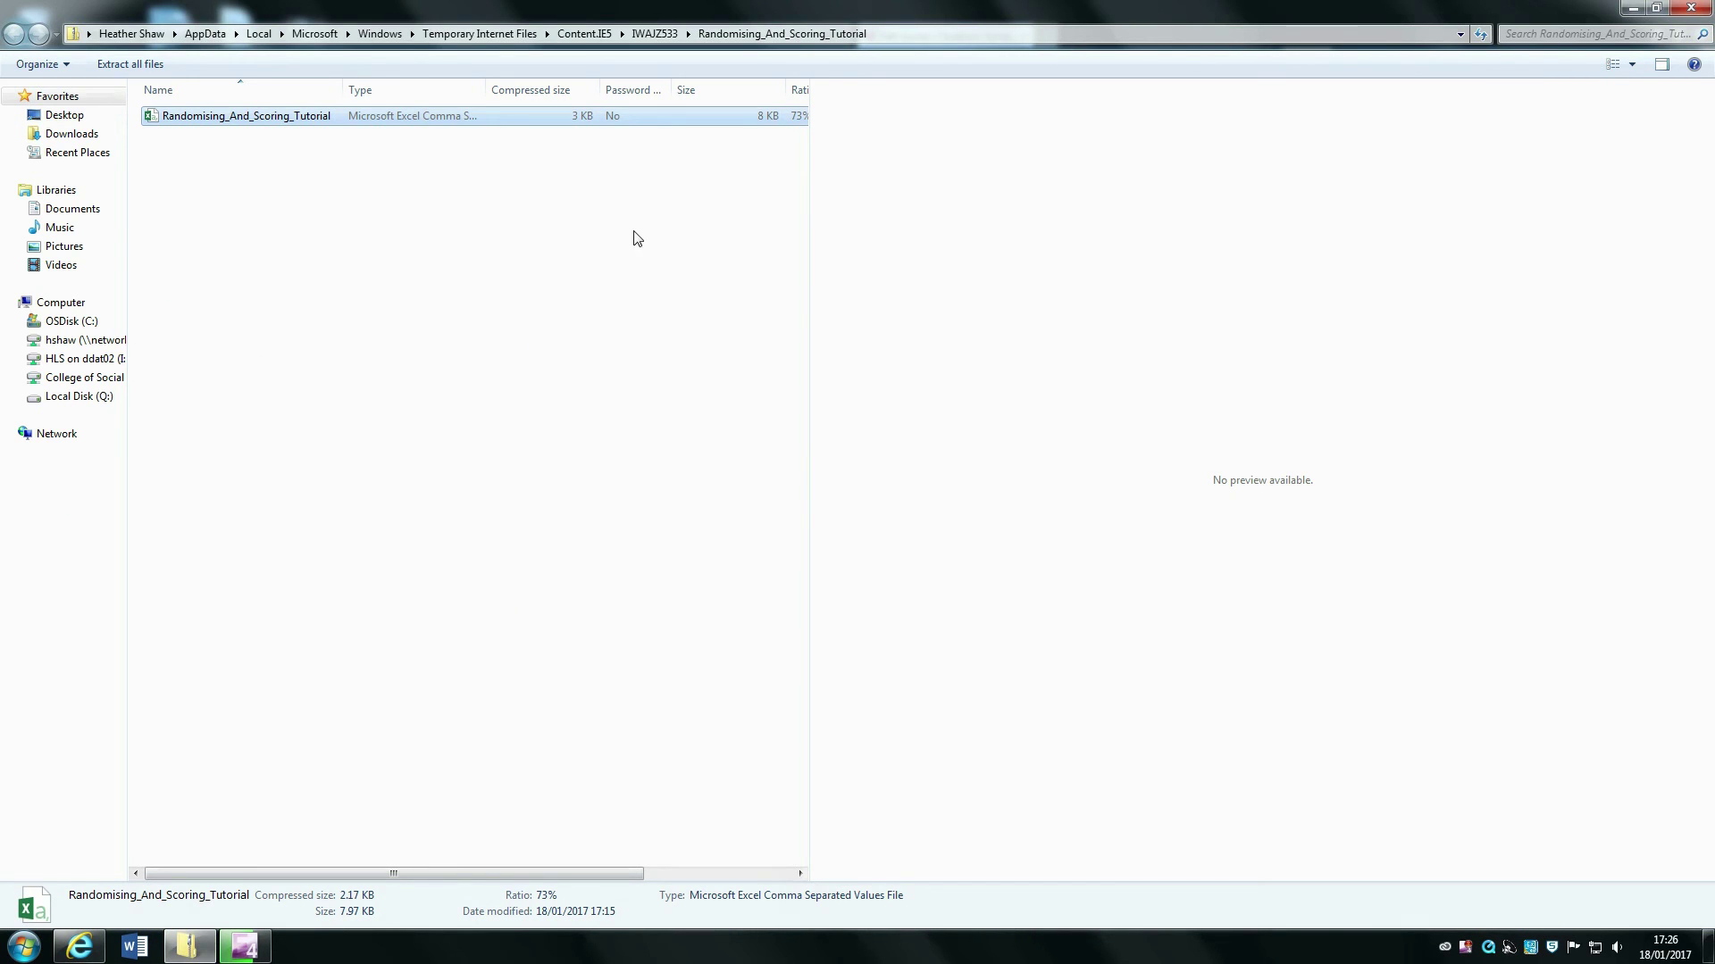
double_click(310, 118)
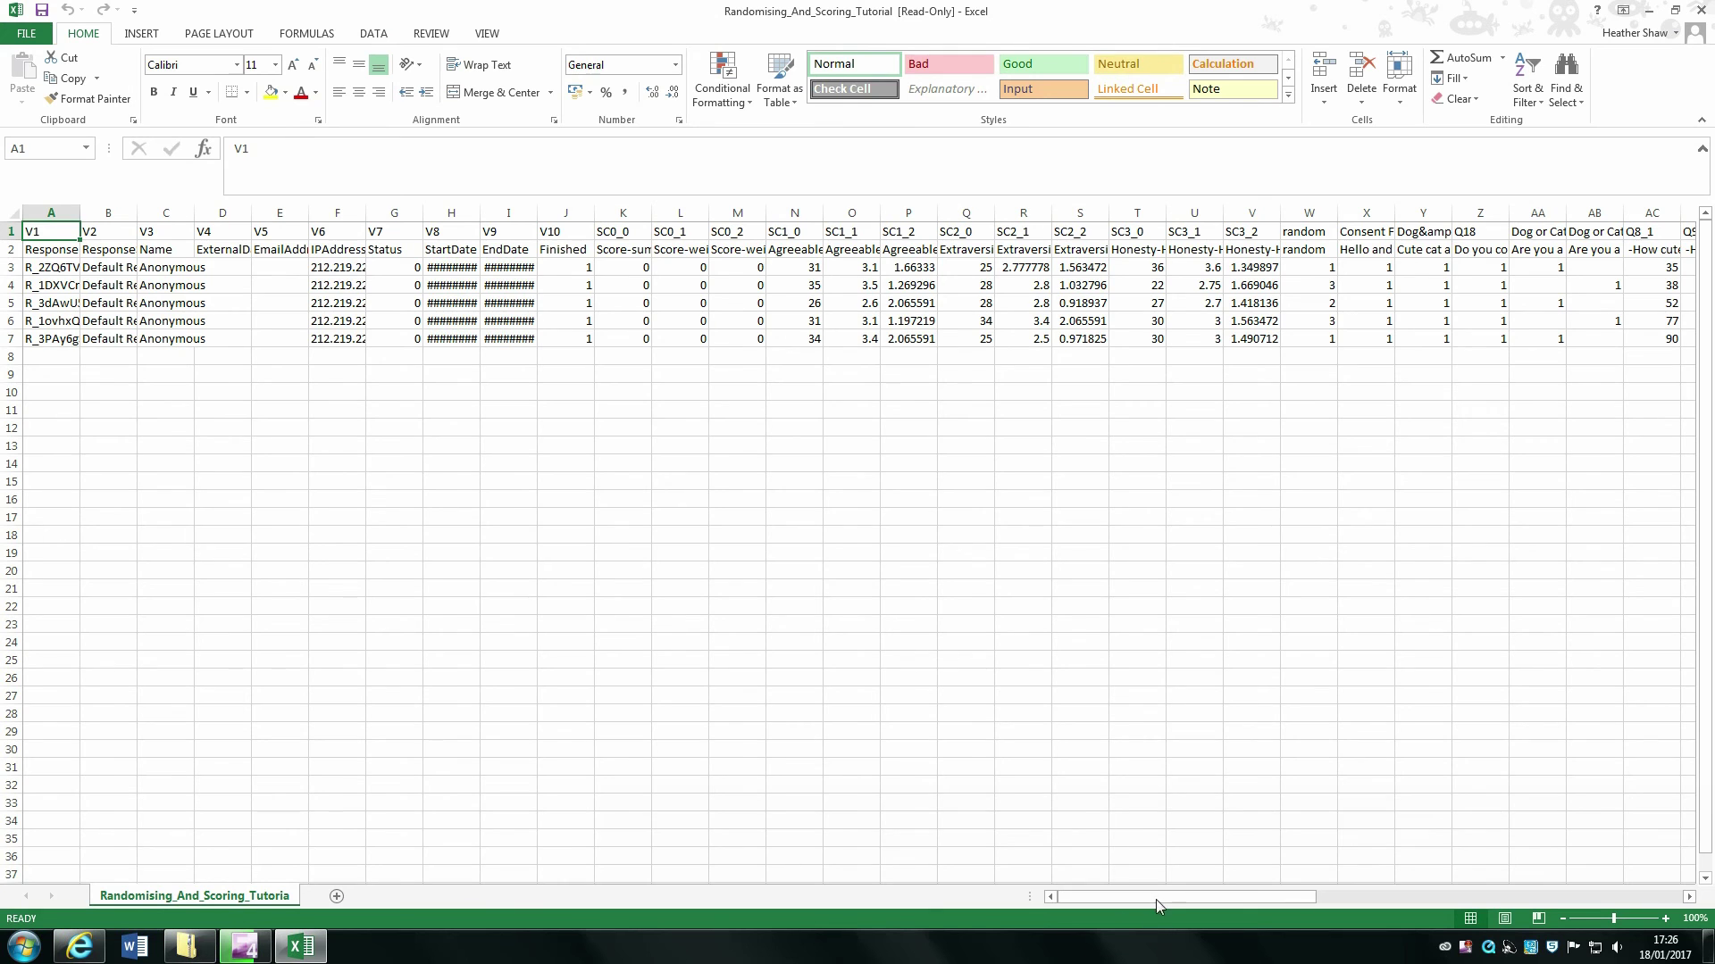
- Scroll the results sheet right to the Agr, Ext and Hon item columns, then return to the survey editor
left_click_drag(1153, 898, 1417, 877)
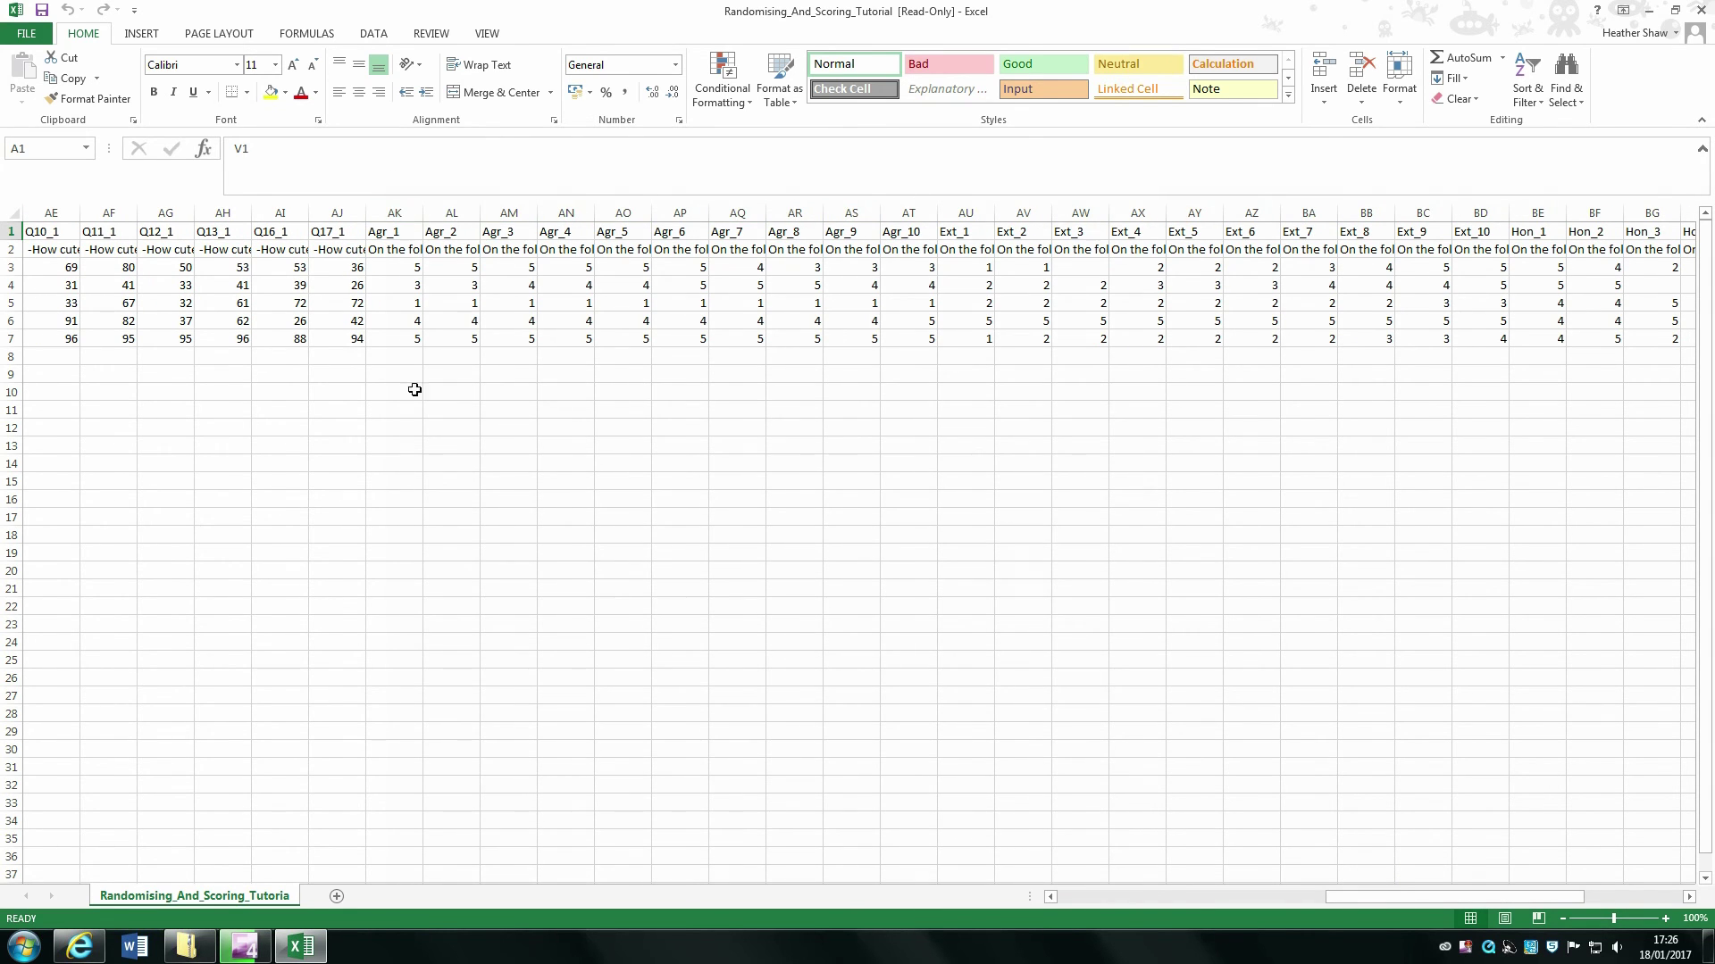
left_click(80, 947)
scroll(401, 591, "down", 15)
scroll(401, 591, "down", 4)
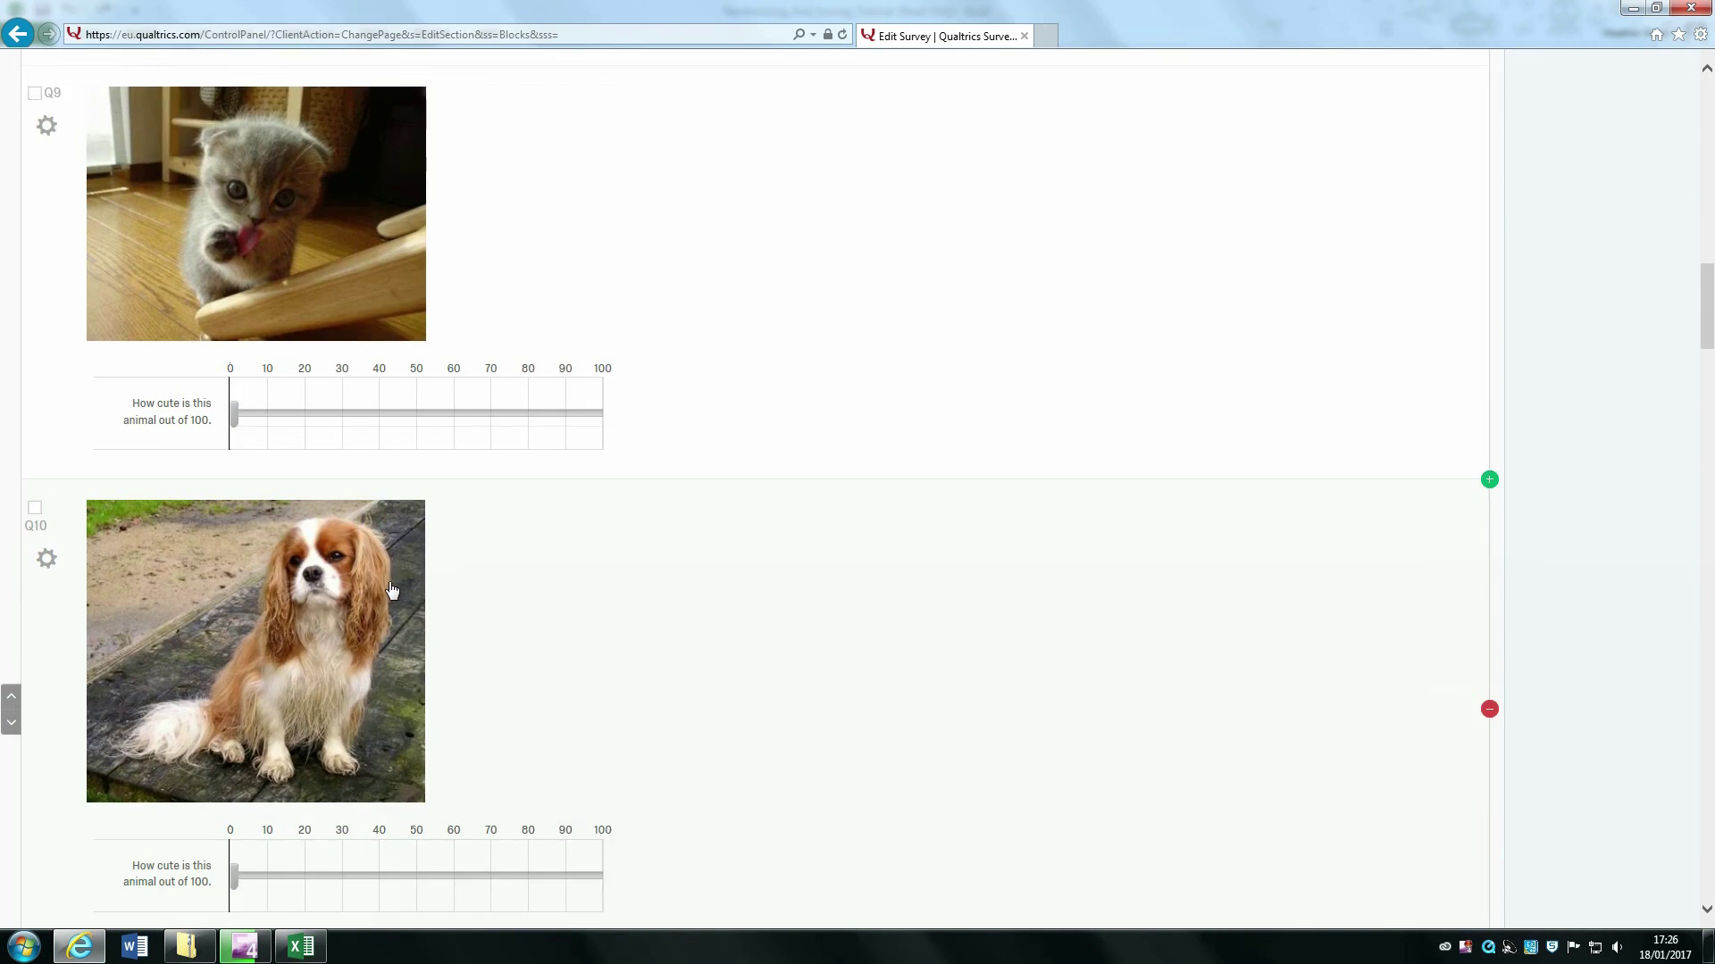
scroll(372, 566, "up", 3)
scroll(345, 543, "down", 15)
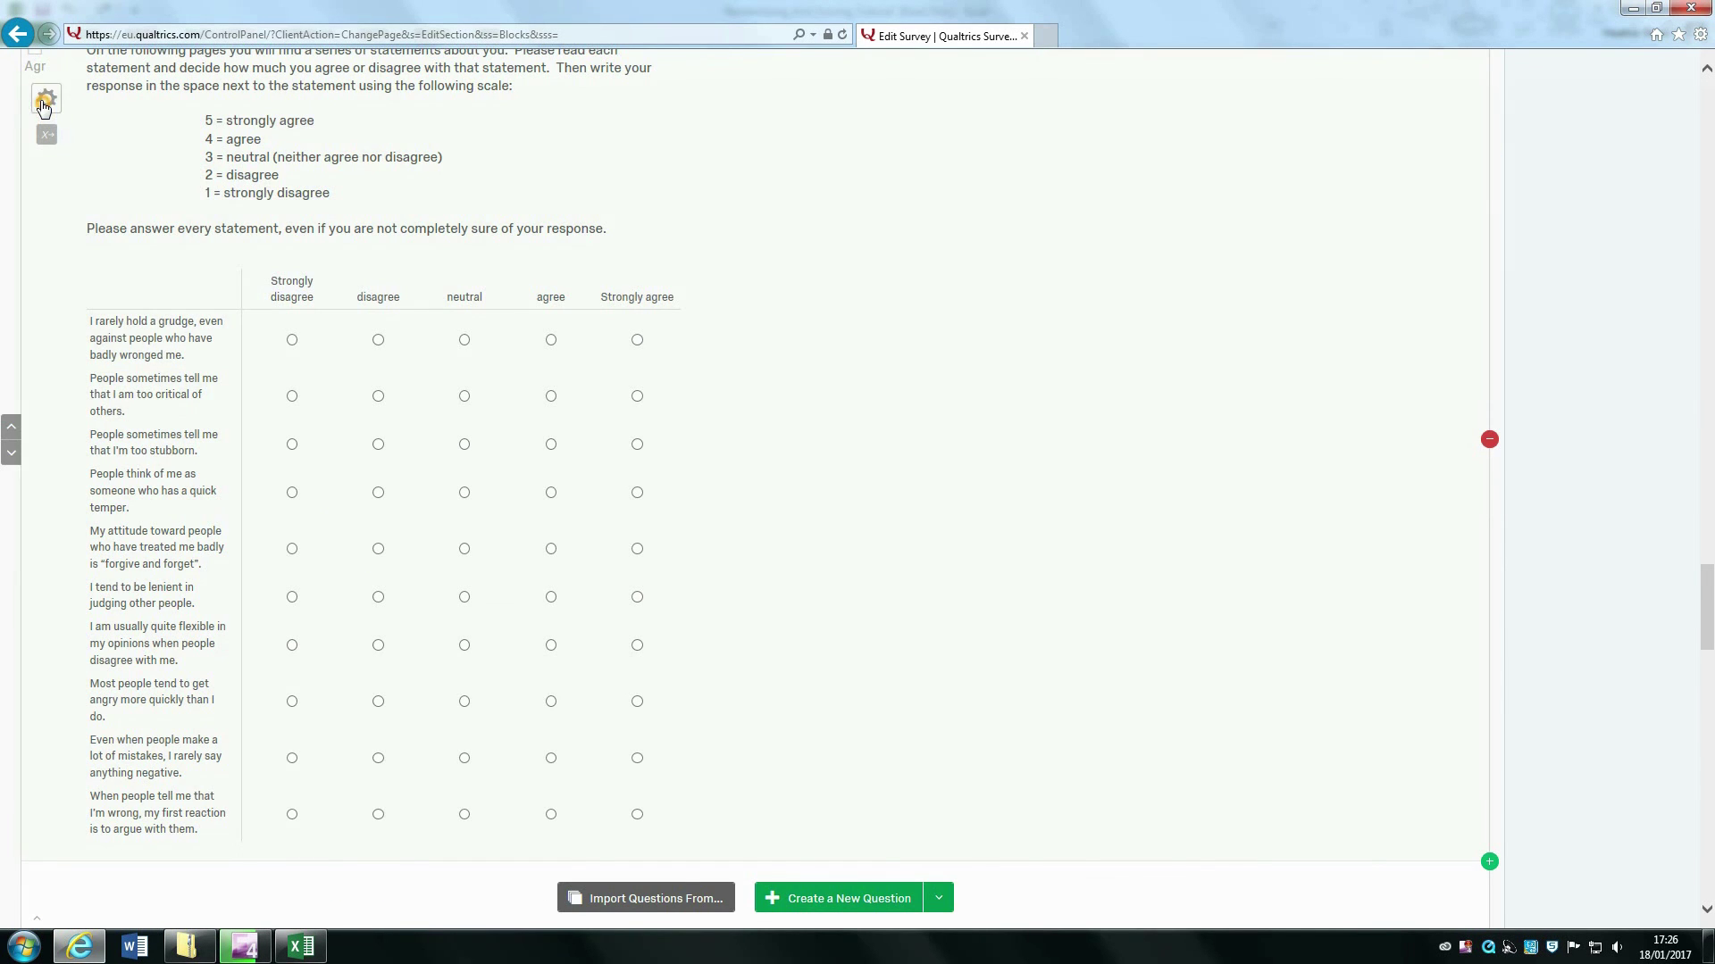
left_click(42, 104)
left_click(153, 405)
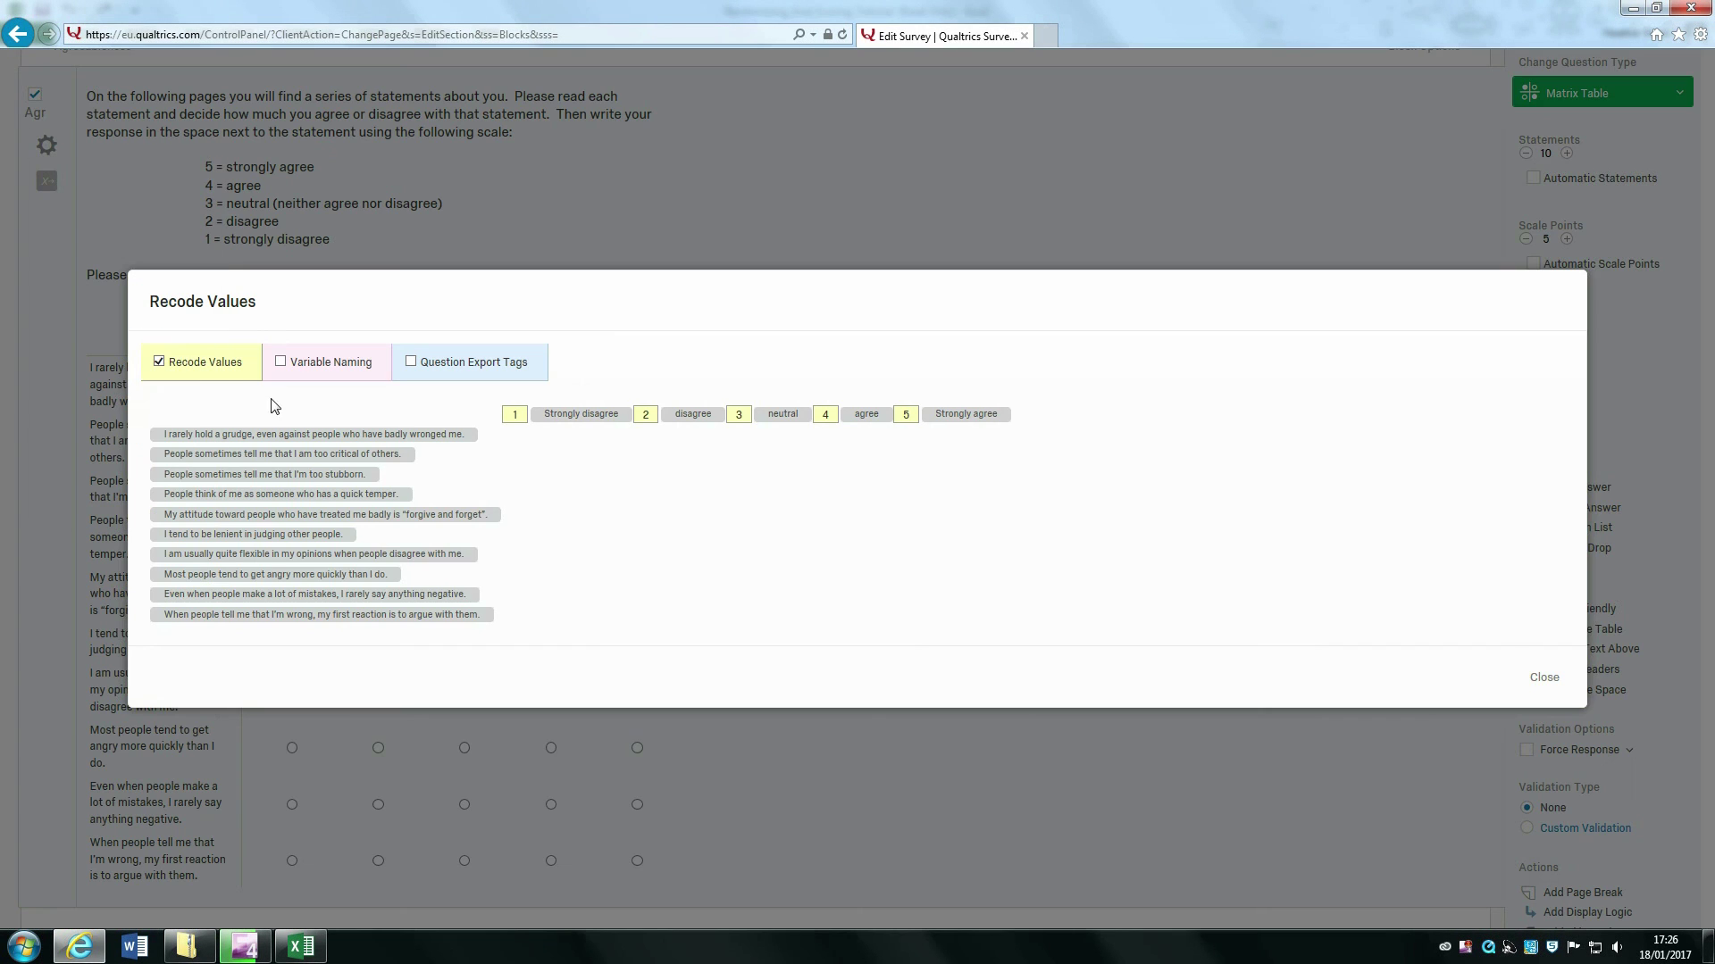
left_click(1549, 677)
left_click(323, 943)
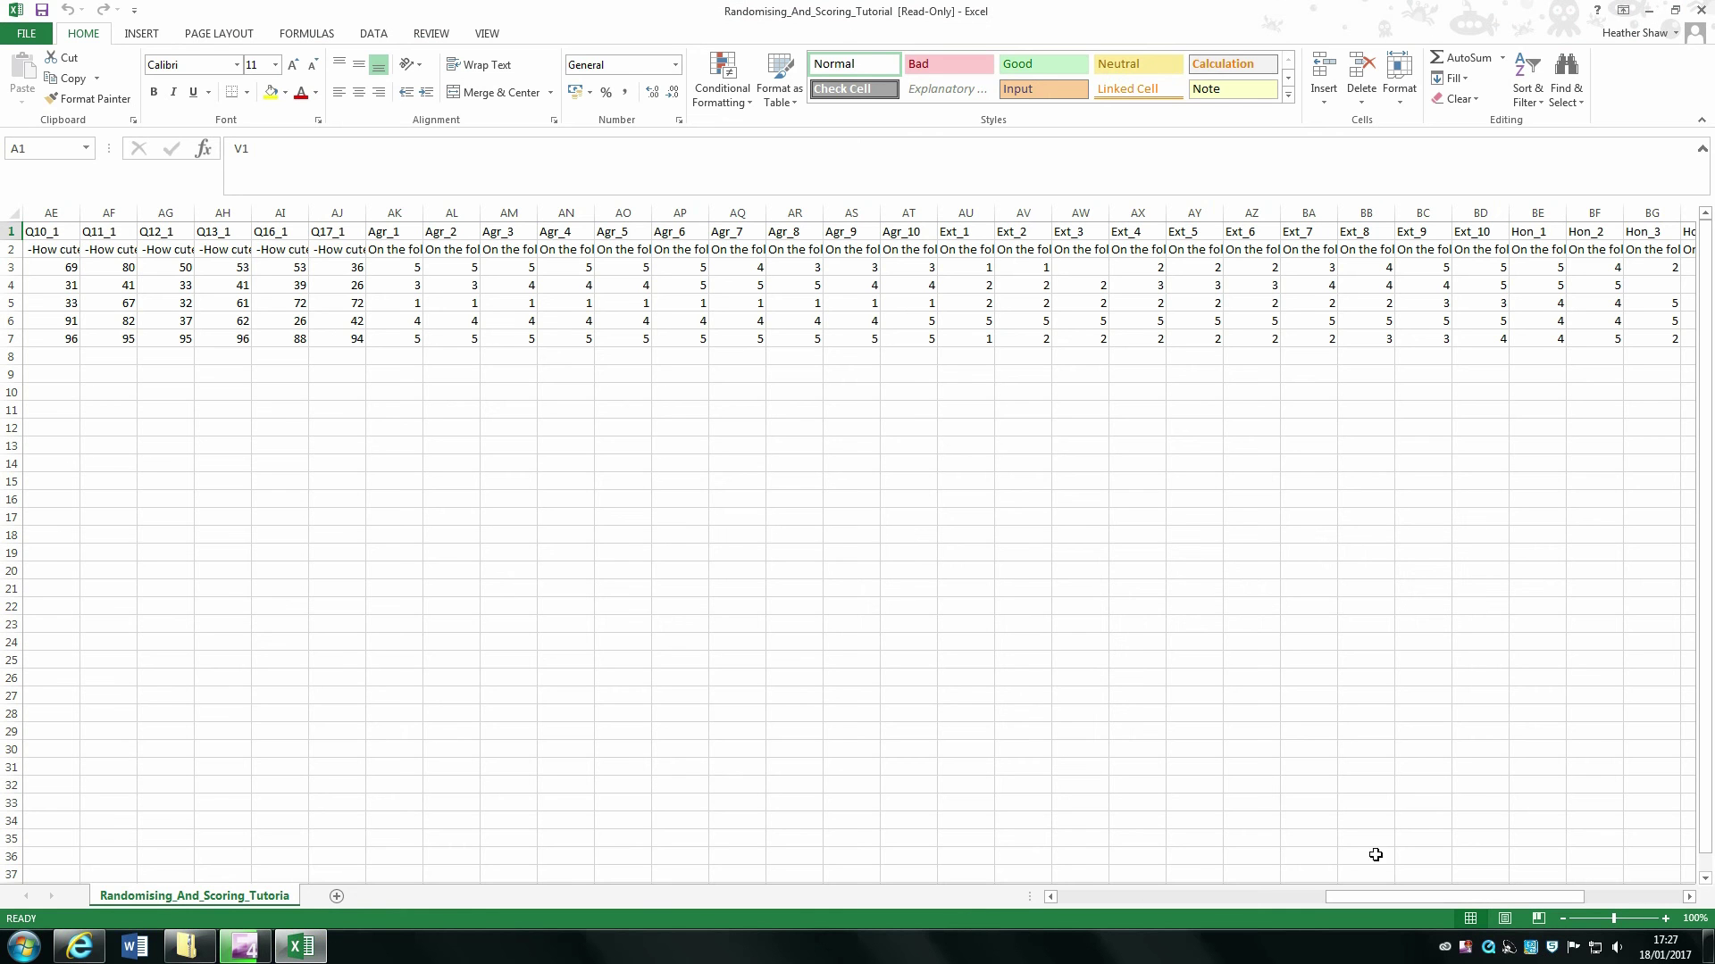
- Scroll back to column A and check the Agreeableness, Extraversion and Honesty-Humility sum columns
left_click_drag(1406, 898, 1123, 902)
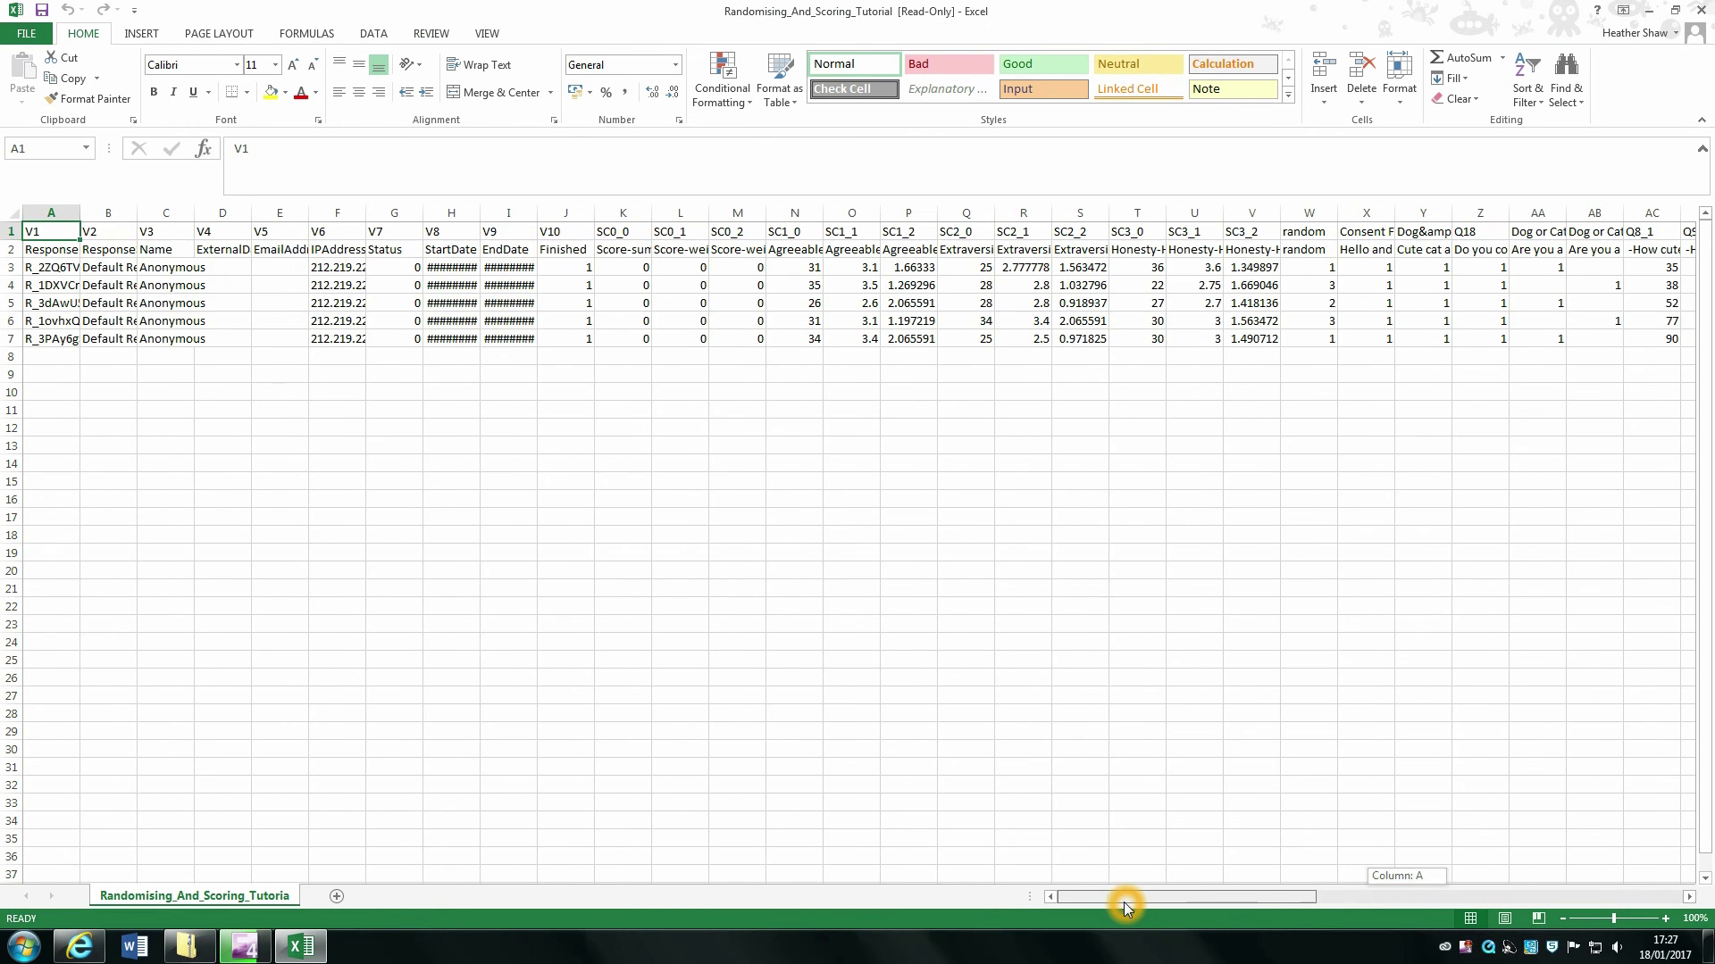
left_click(804, 253)
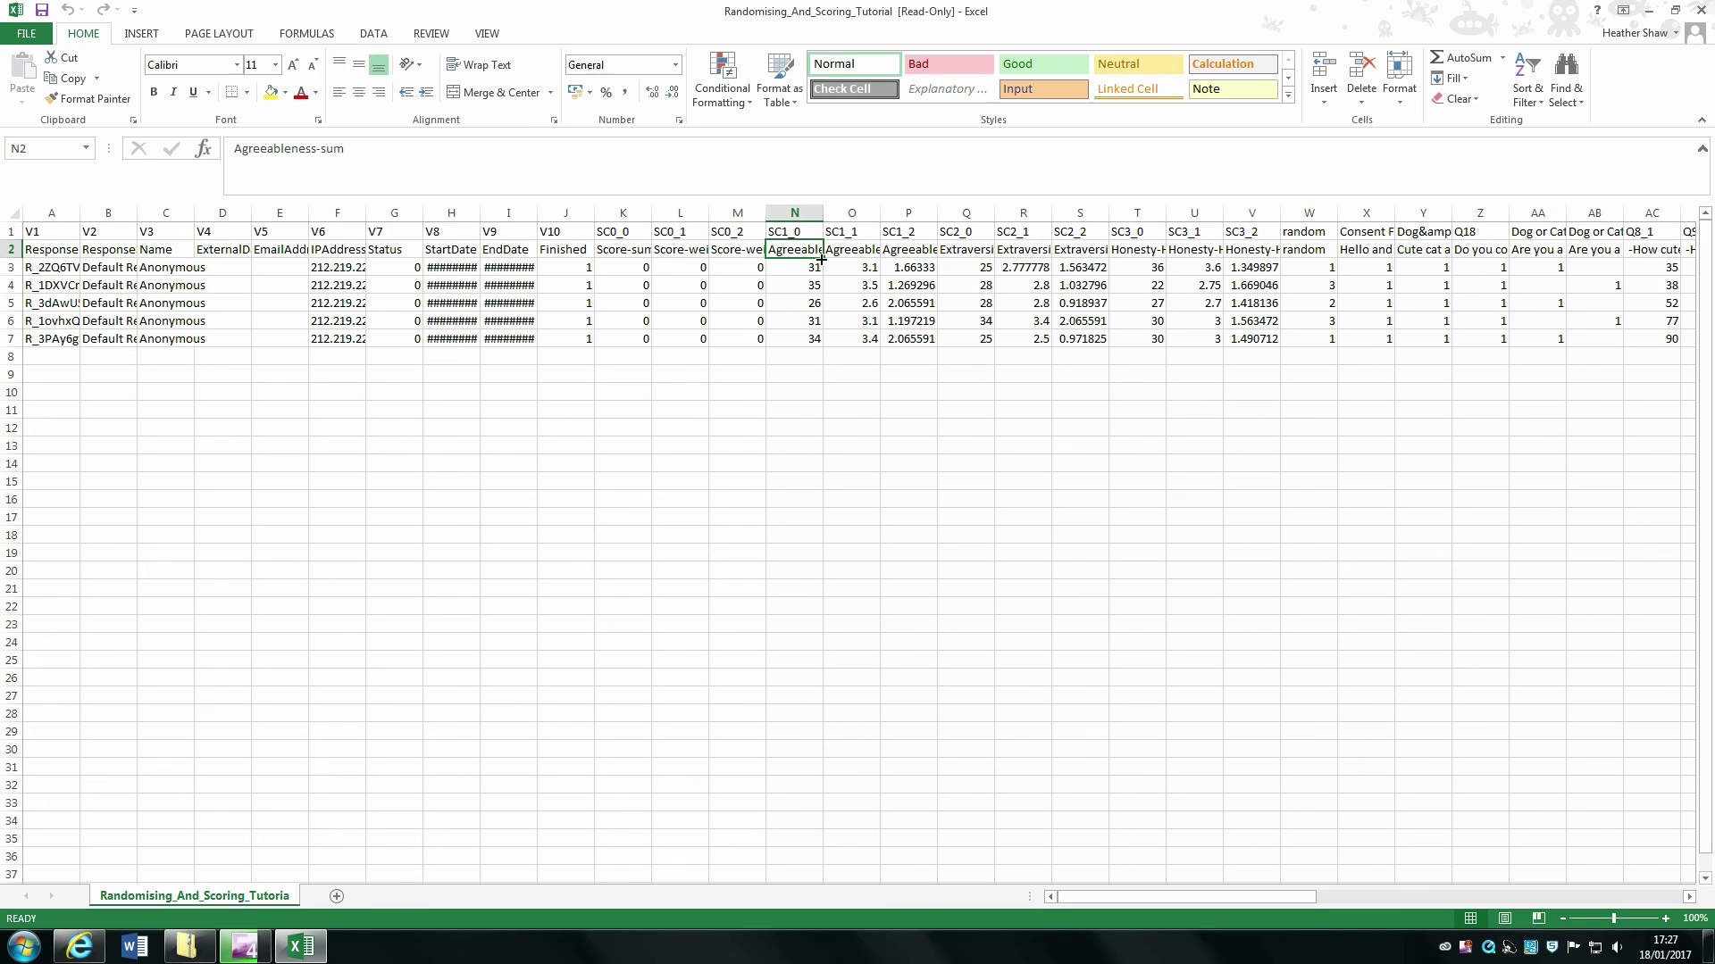
left_click(955, 250)
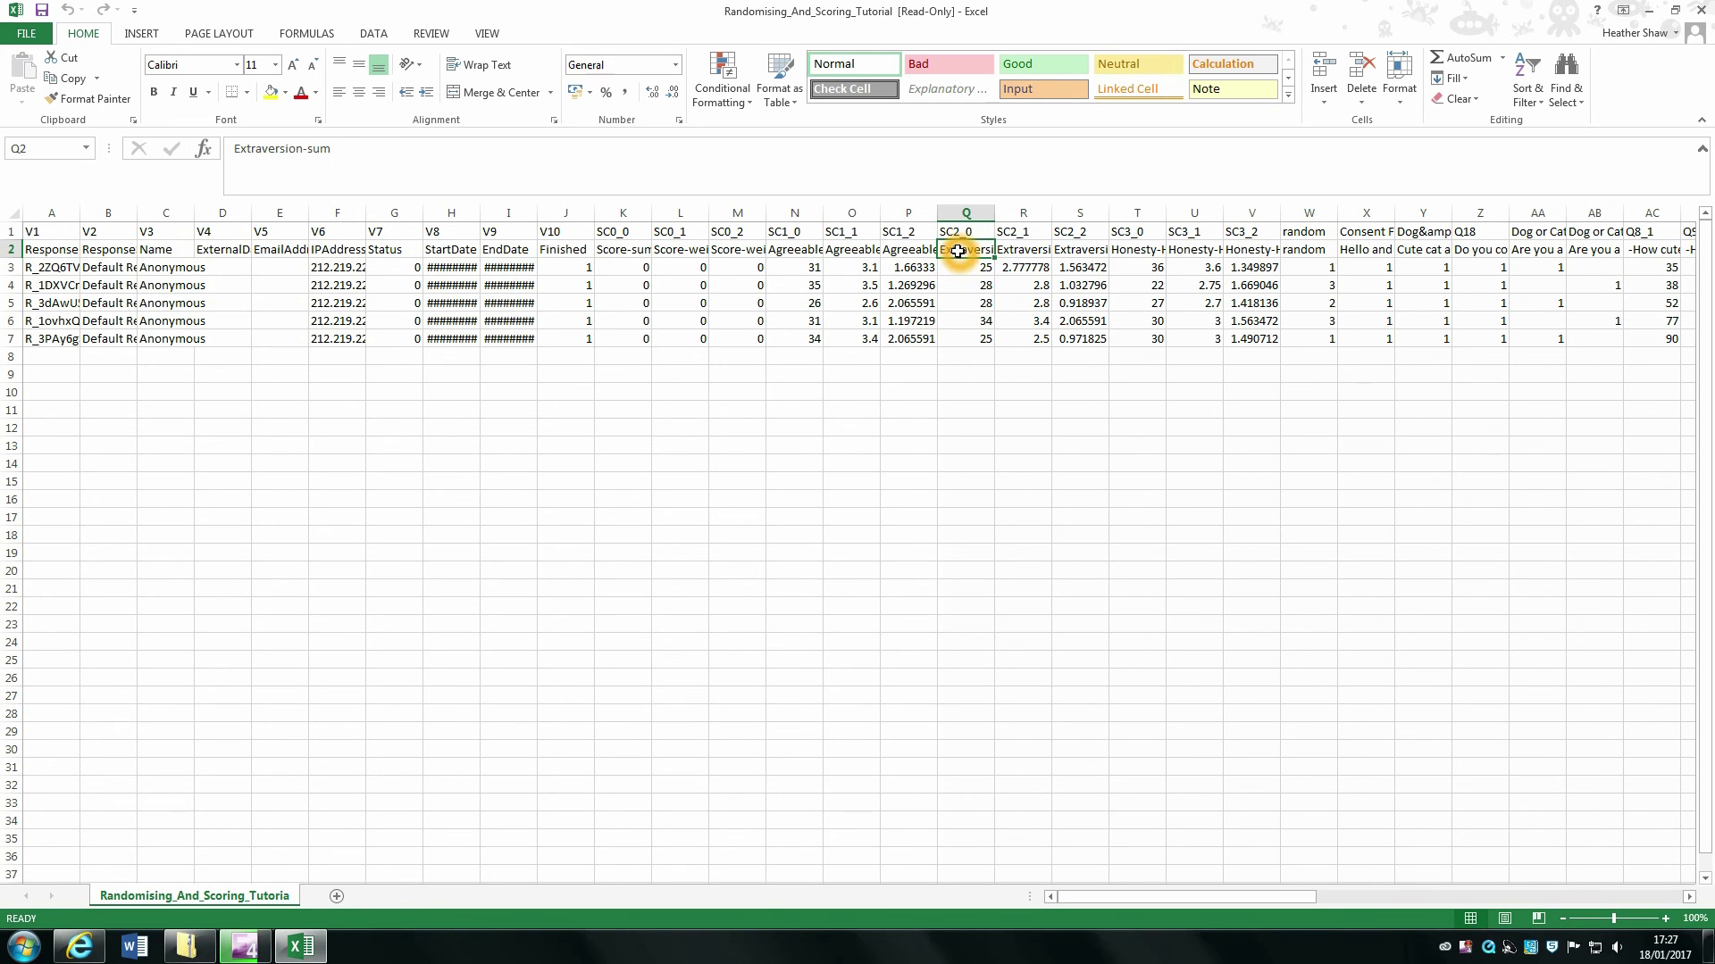
left_click(1135, 253)
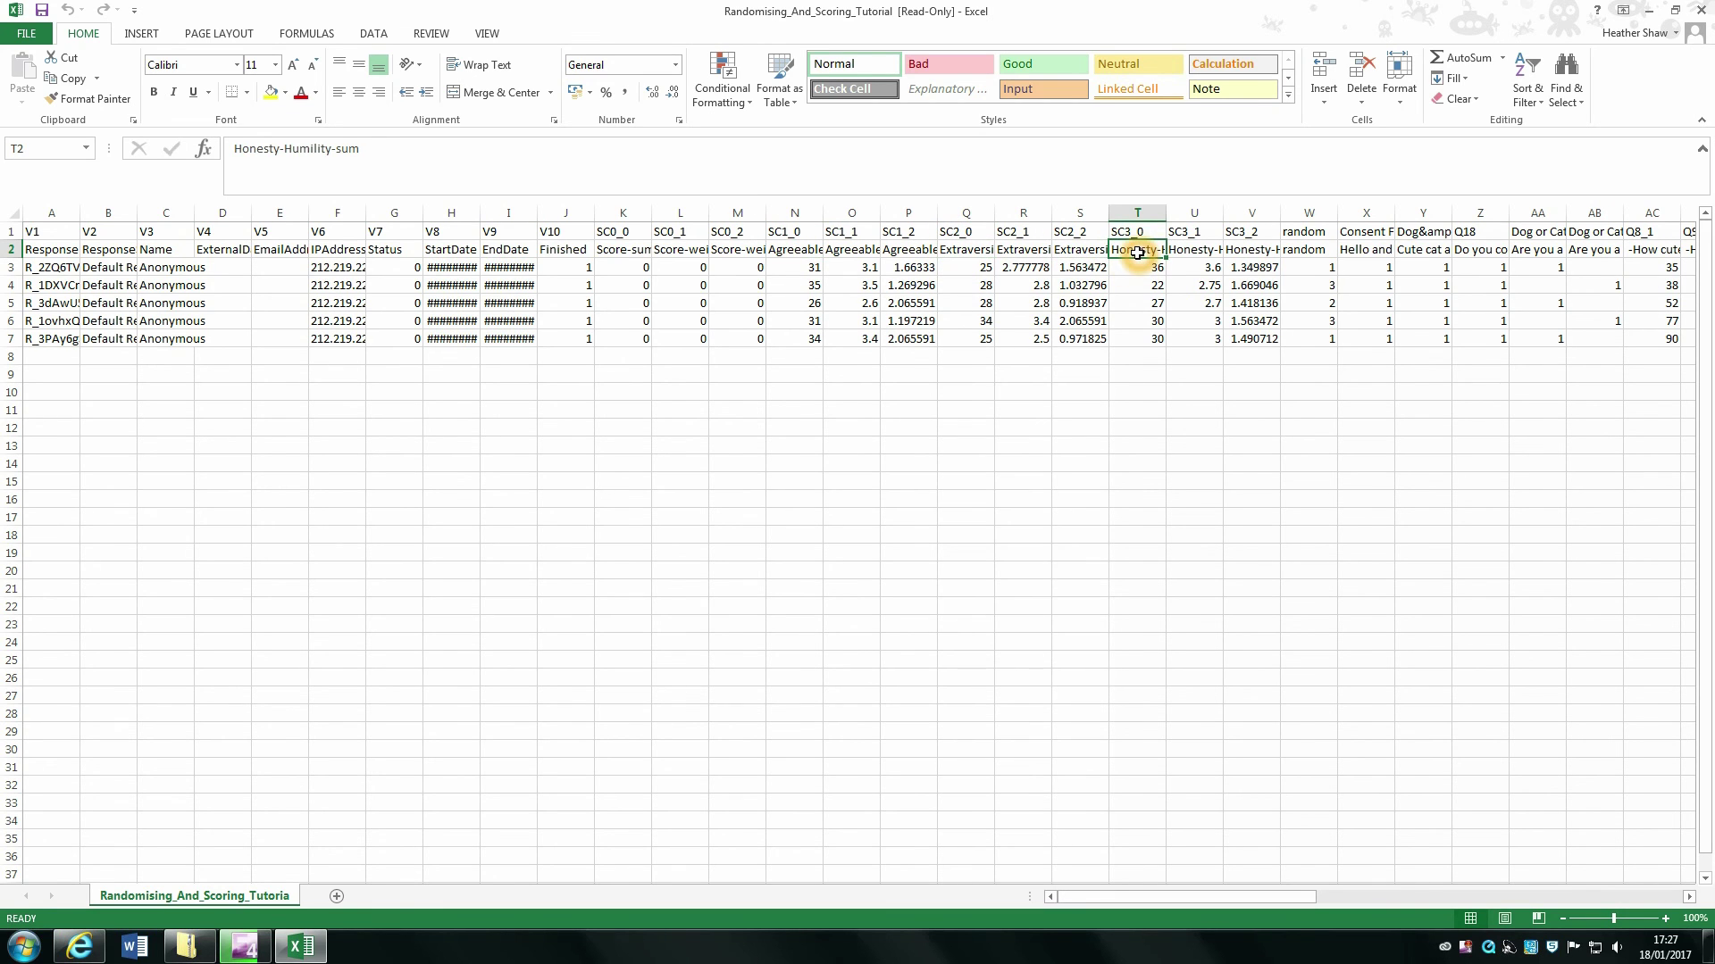
left_click(961, 253)
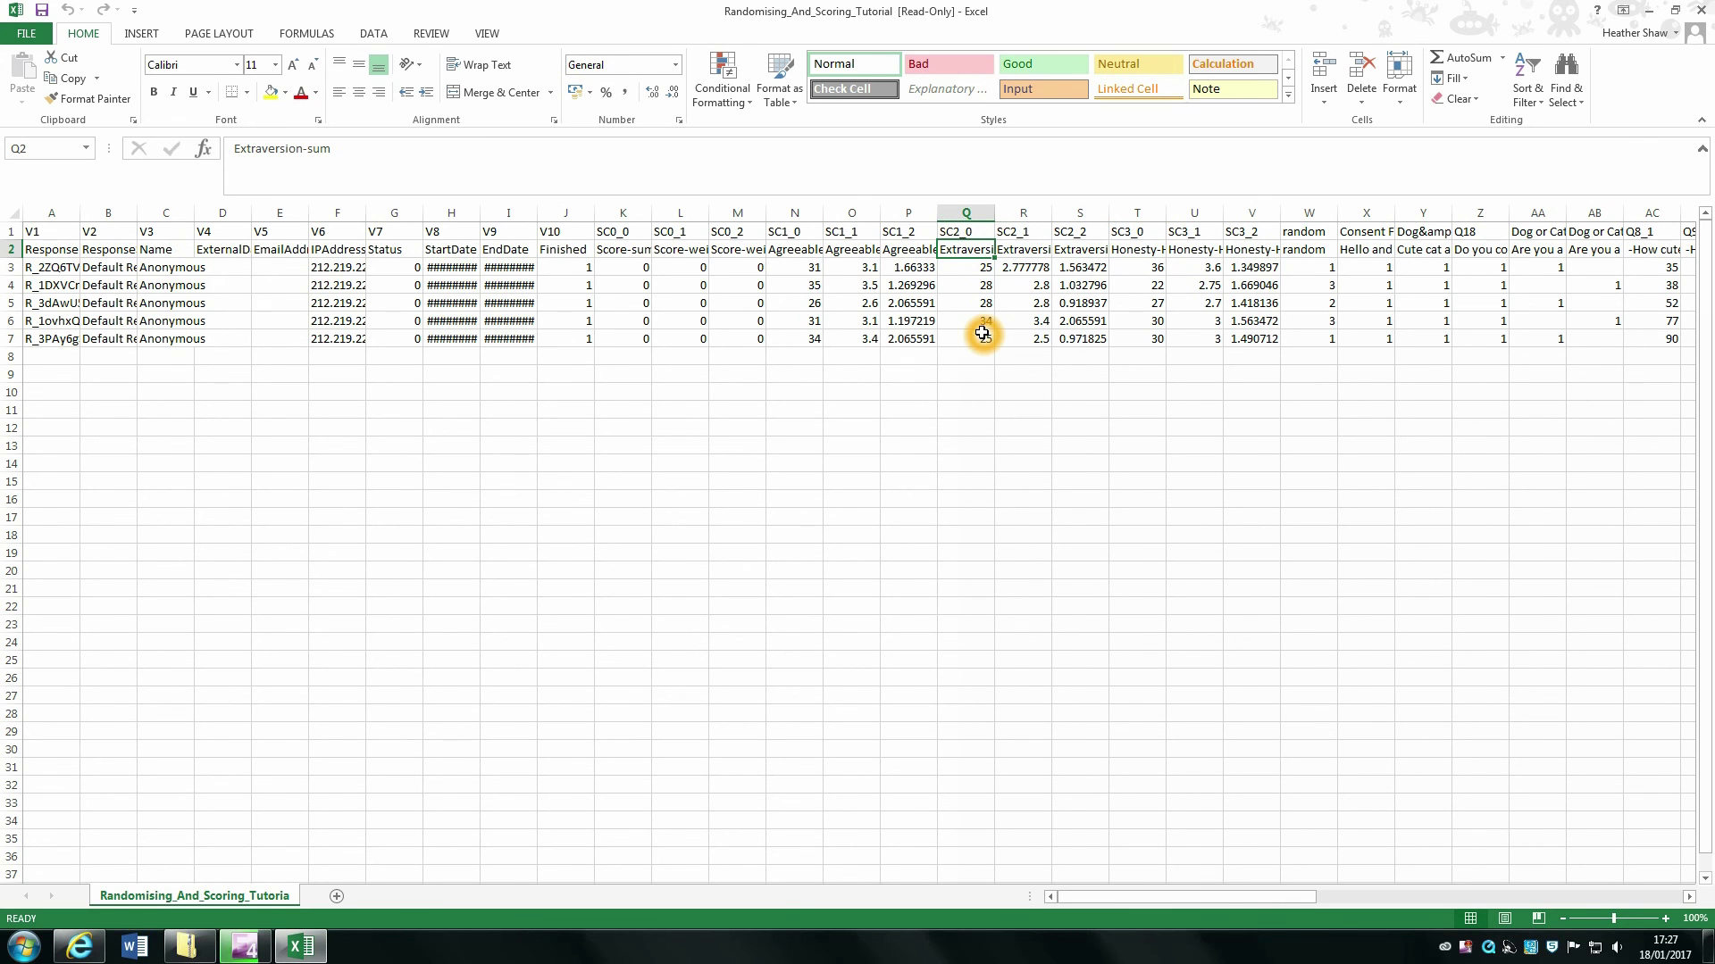
left_click(966, 270)
left_click(964, 288)
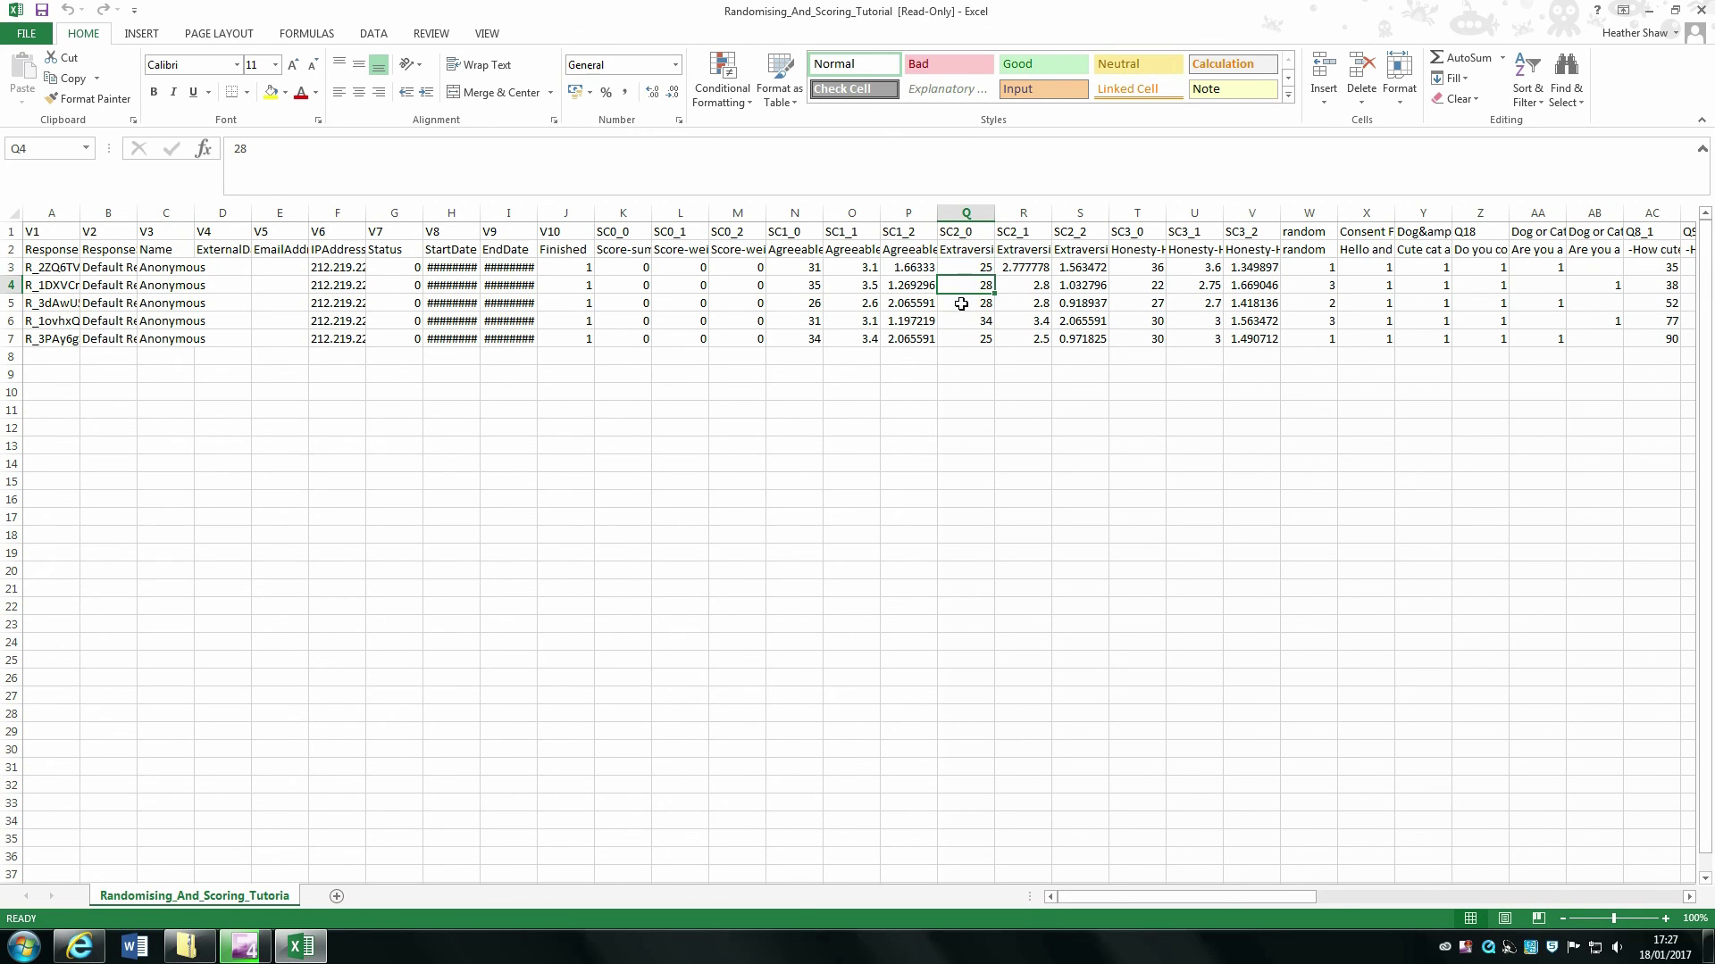
left_click(964, 357)
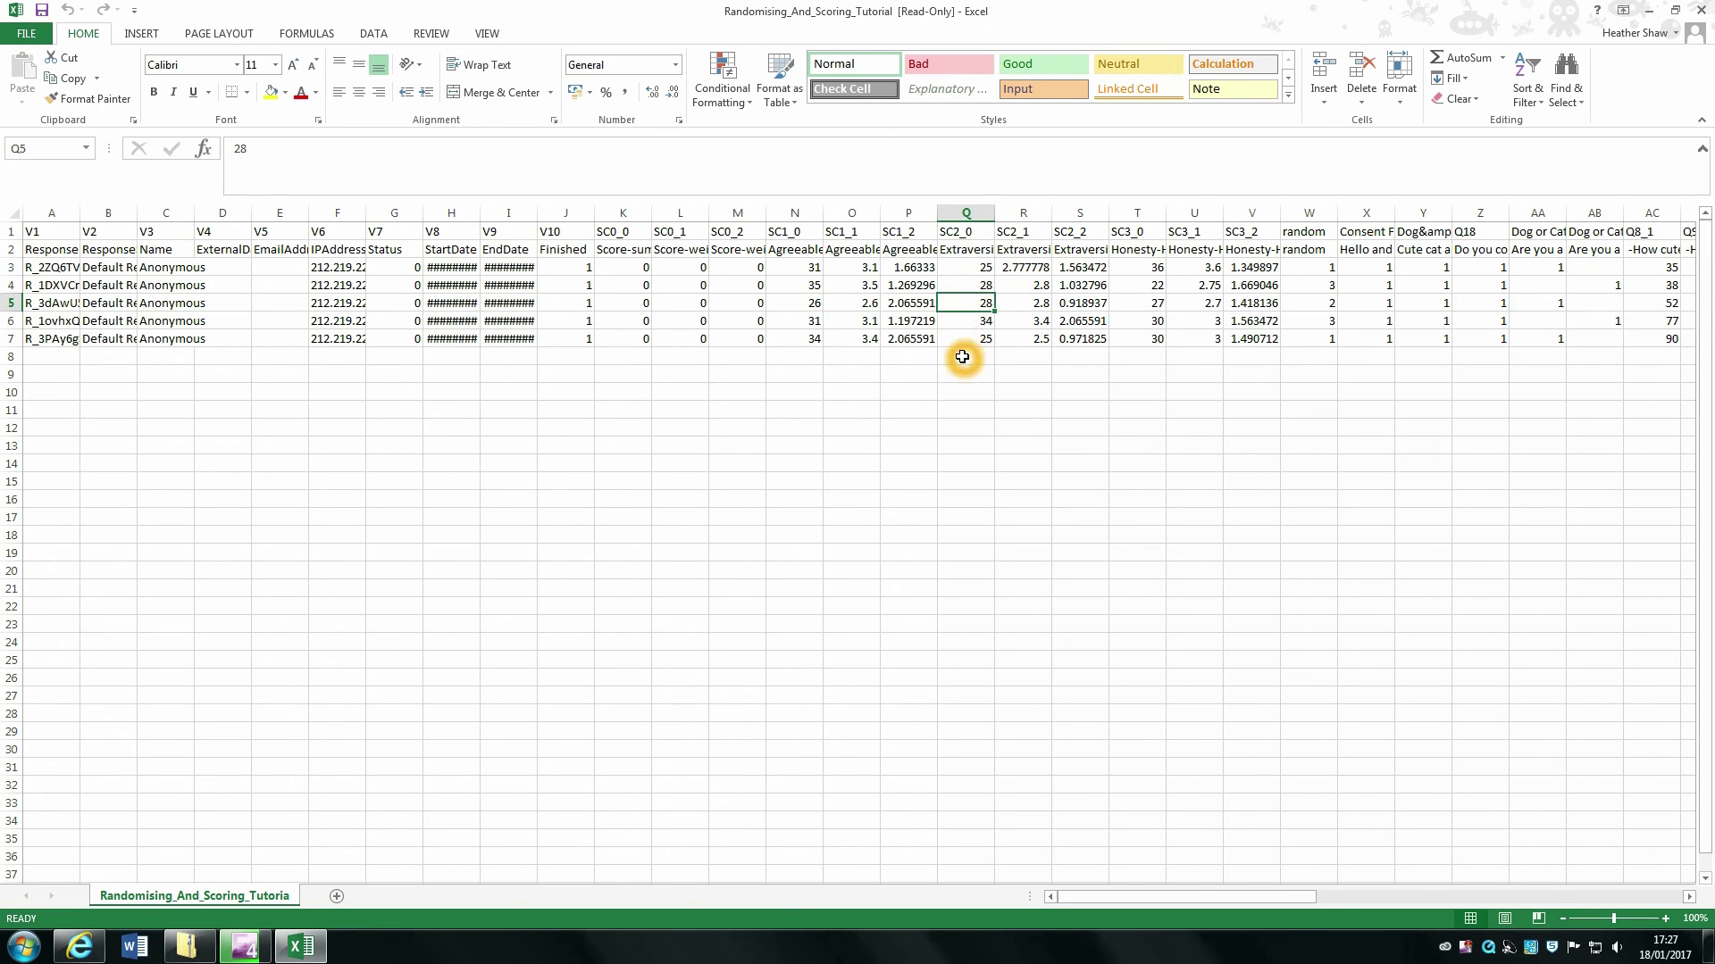
left_click(965, 262)
- Compare the Extraversion weighted-average and weighted standard deviation columns with its sum
left_click(1033, 252)
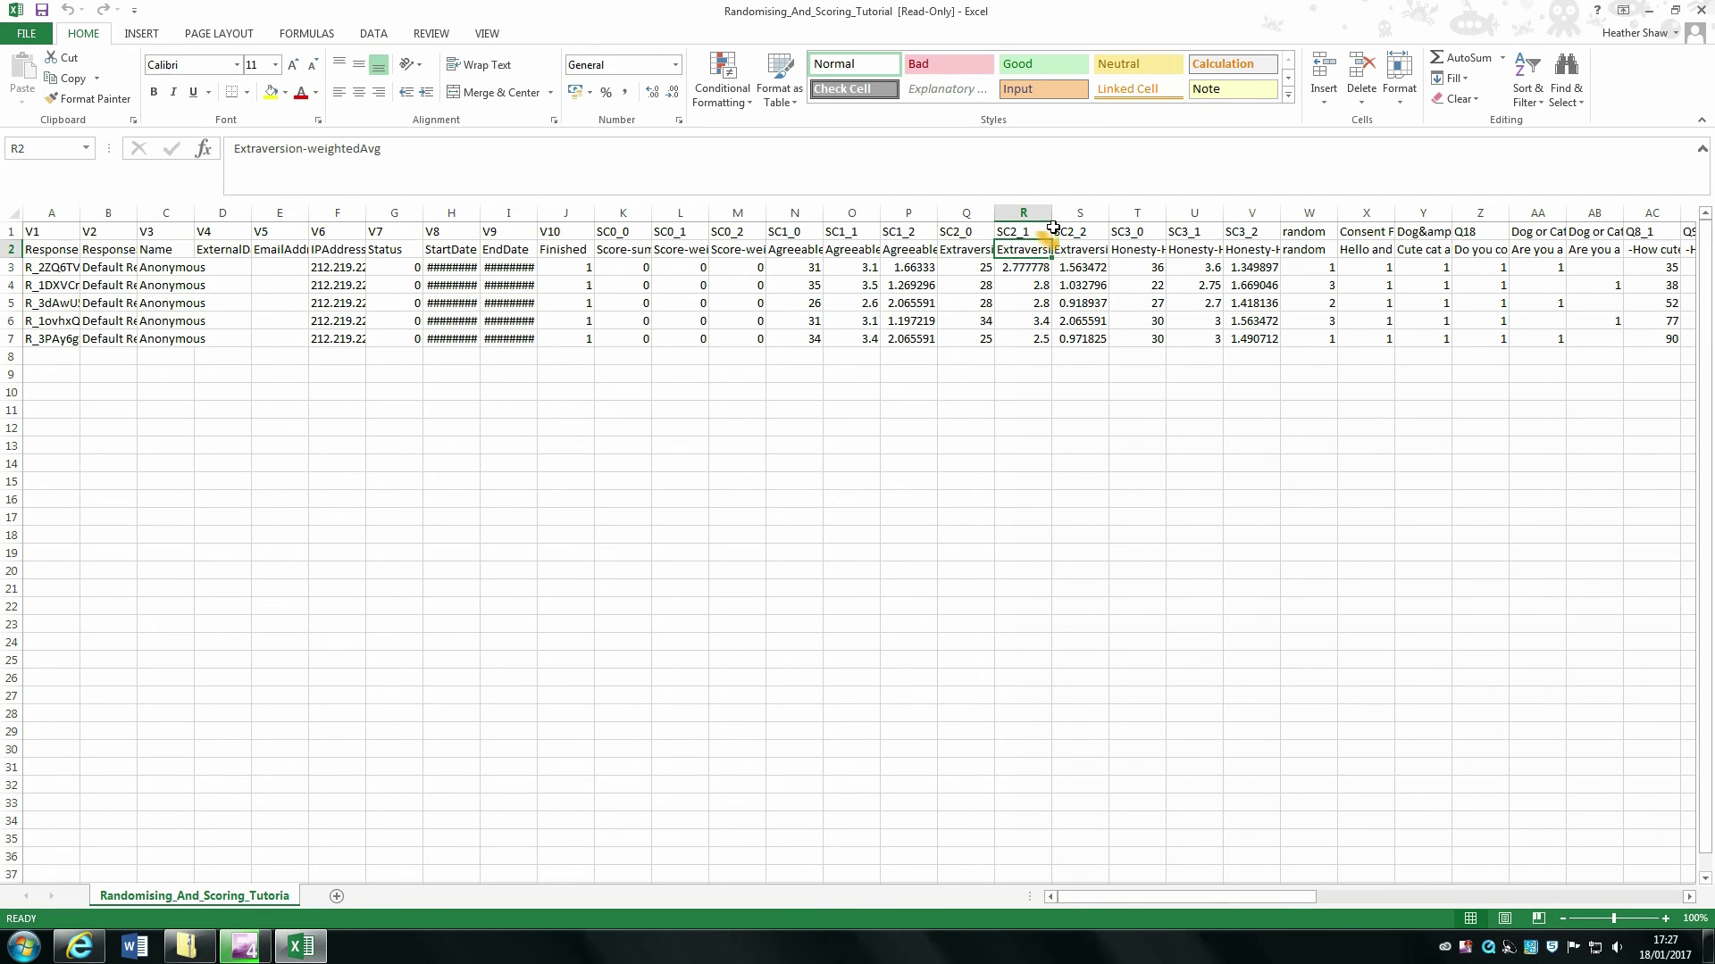
left_click(1084, 248)
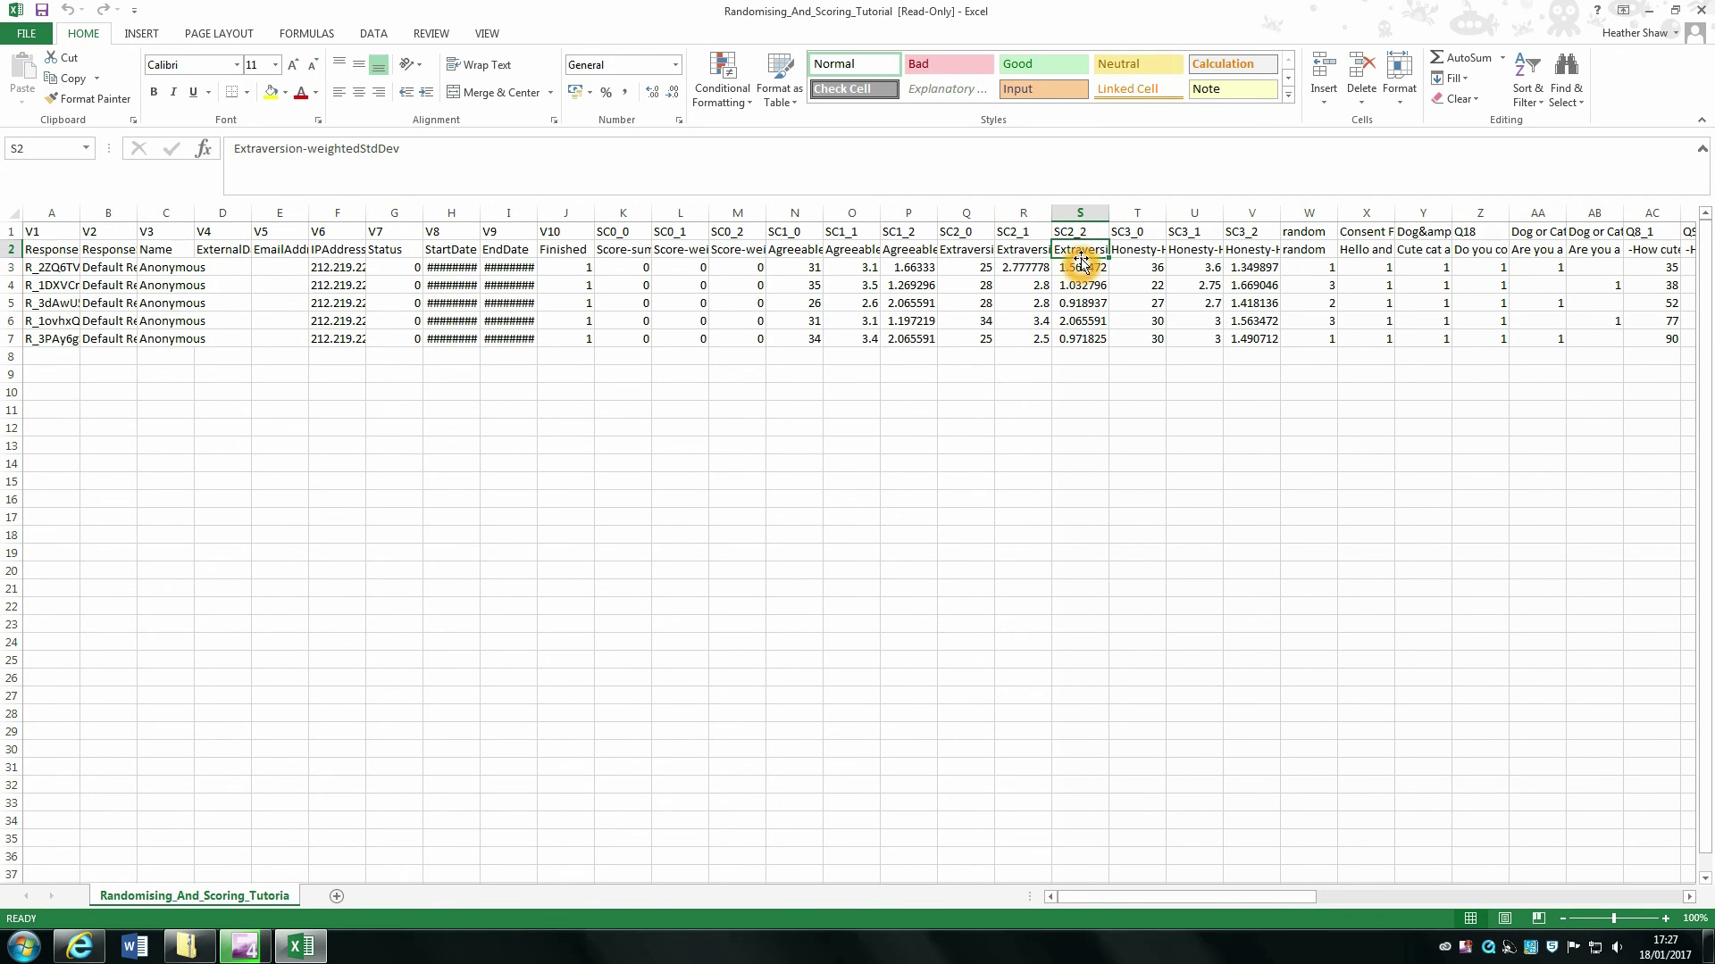
left_click(1044, 251)
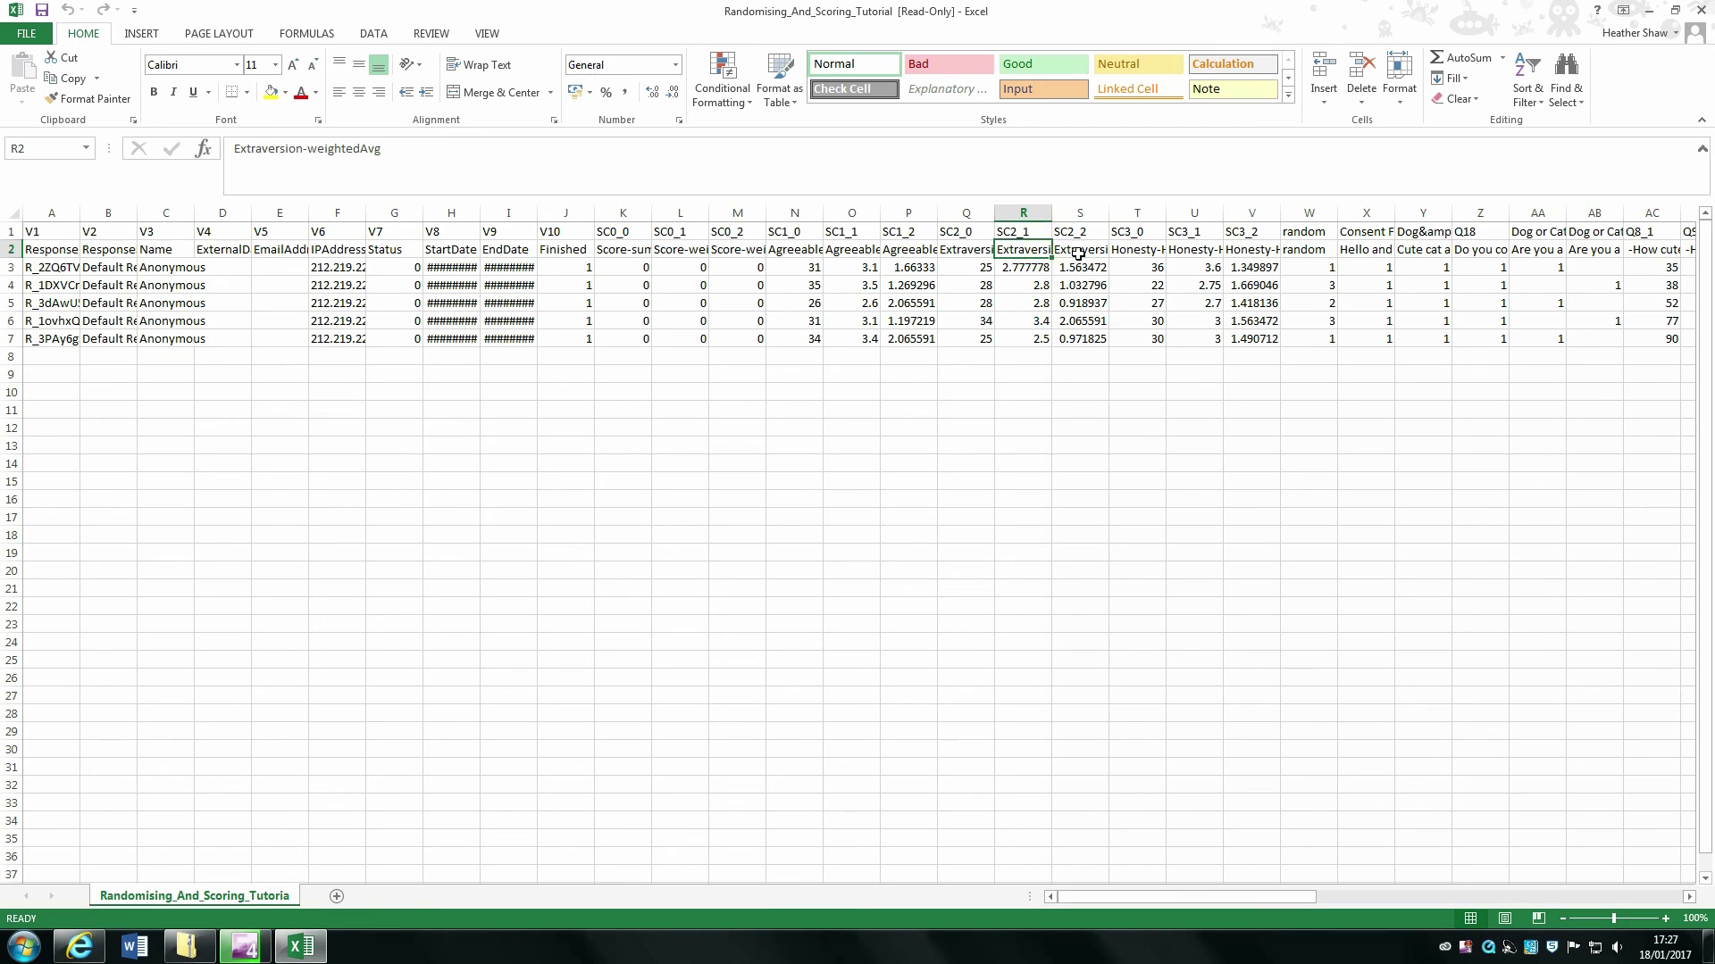
left_click(1079, 254)
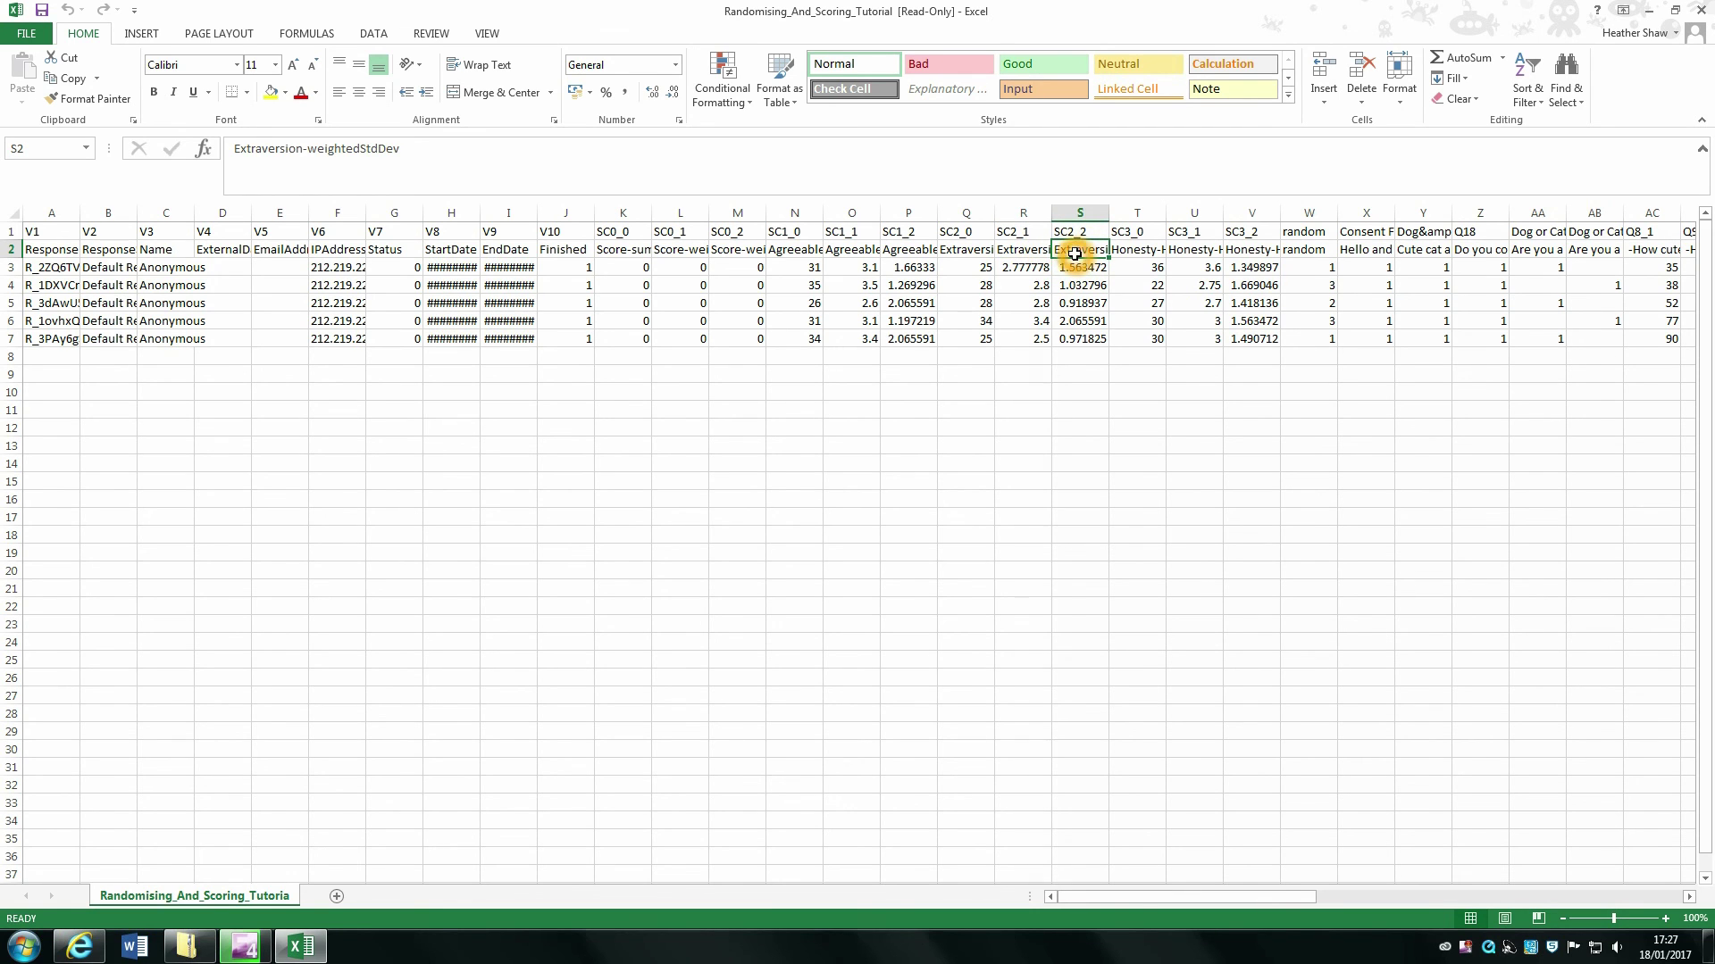
left_click(1001, 253)
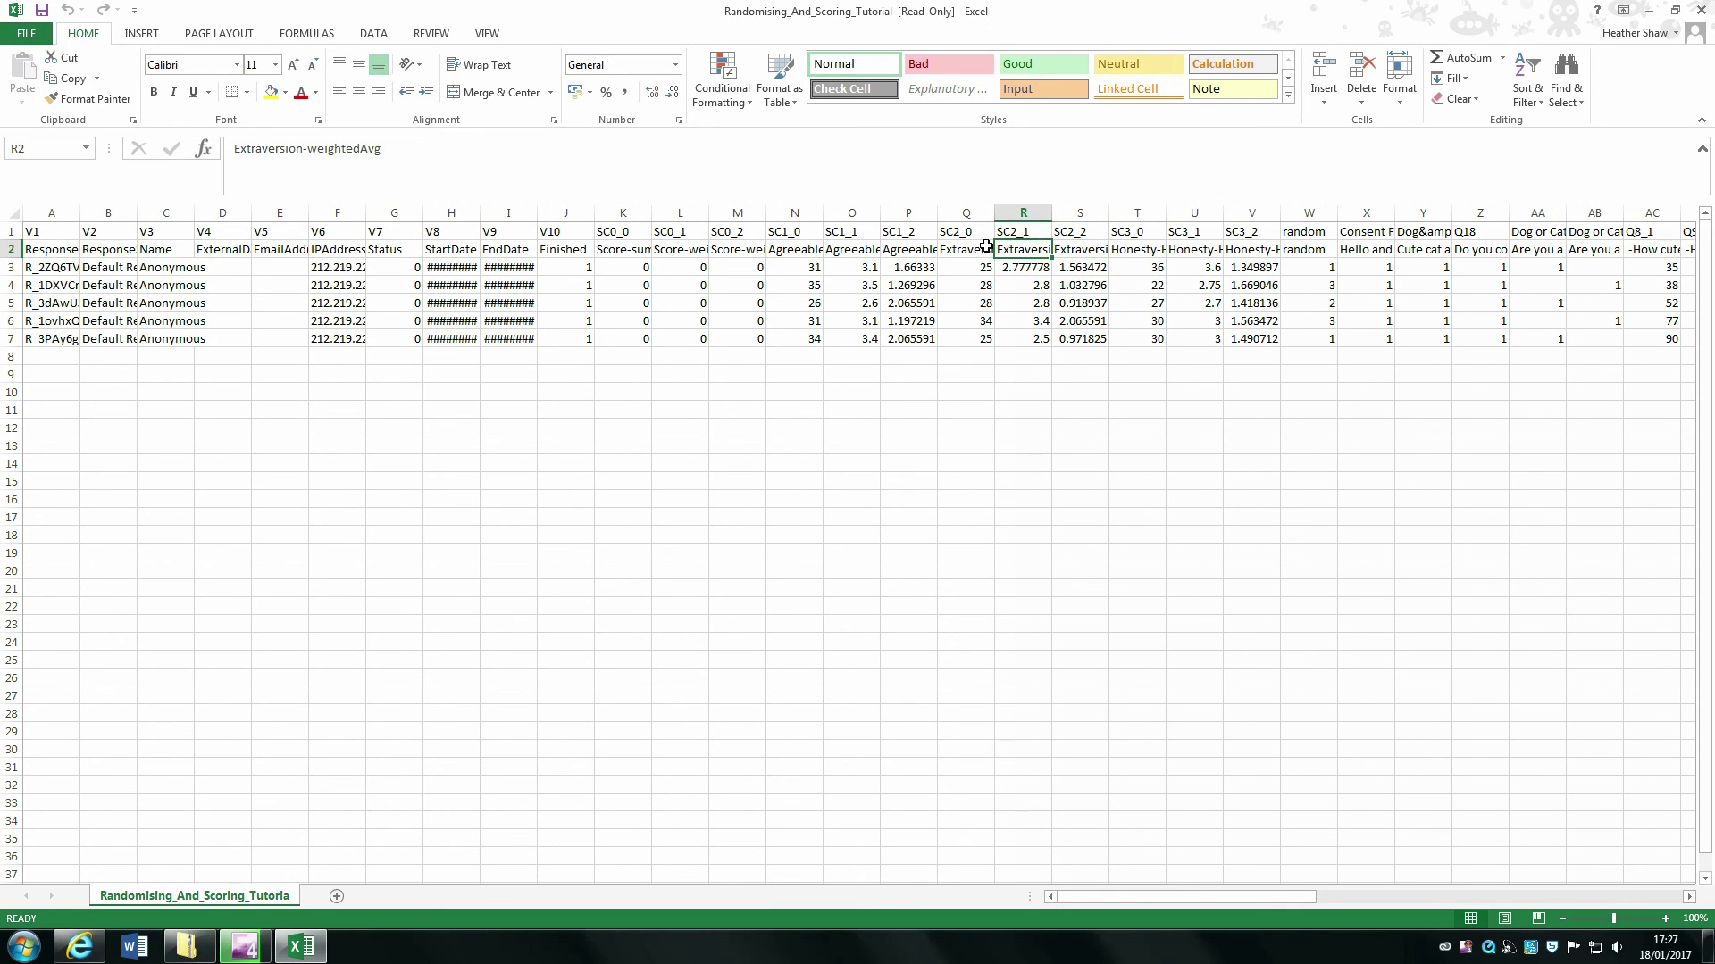
left_click(983, 249)
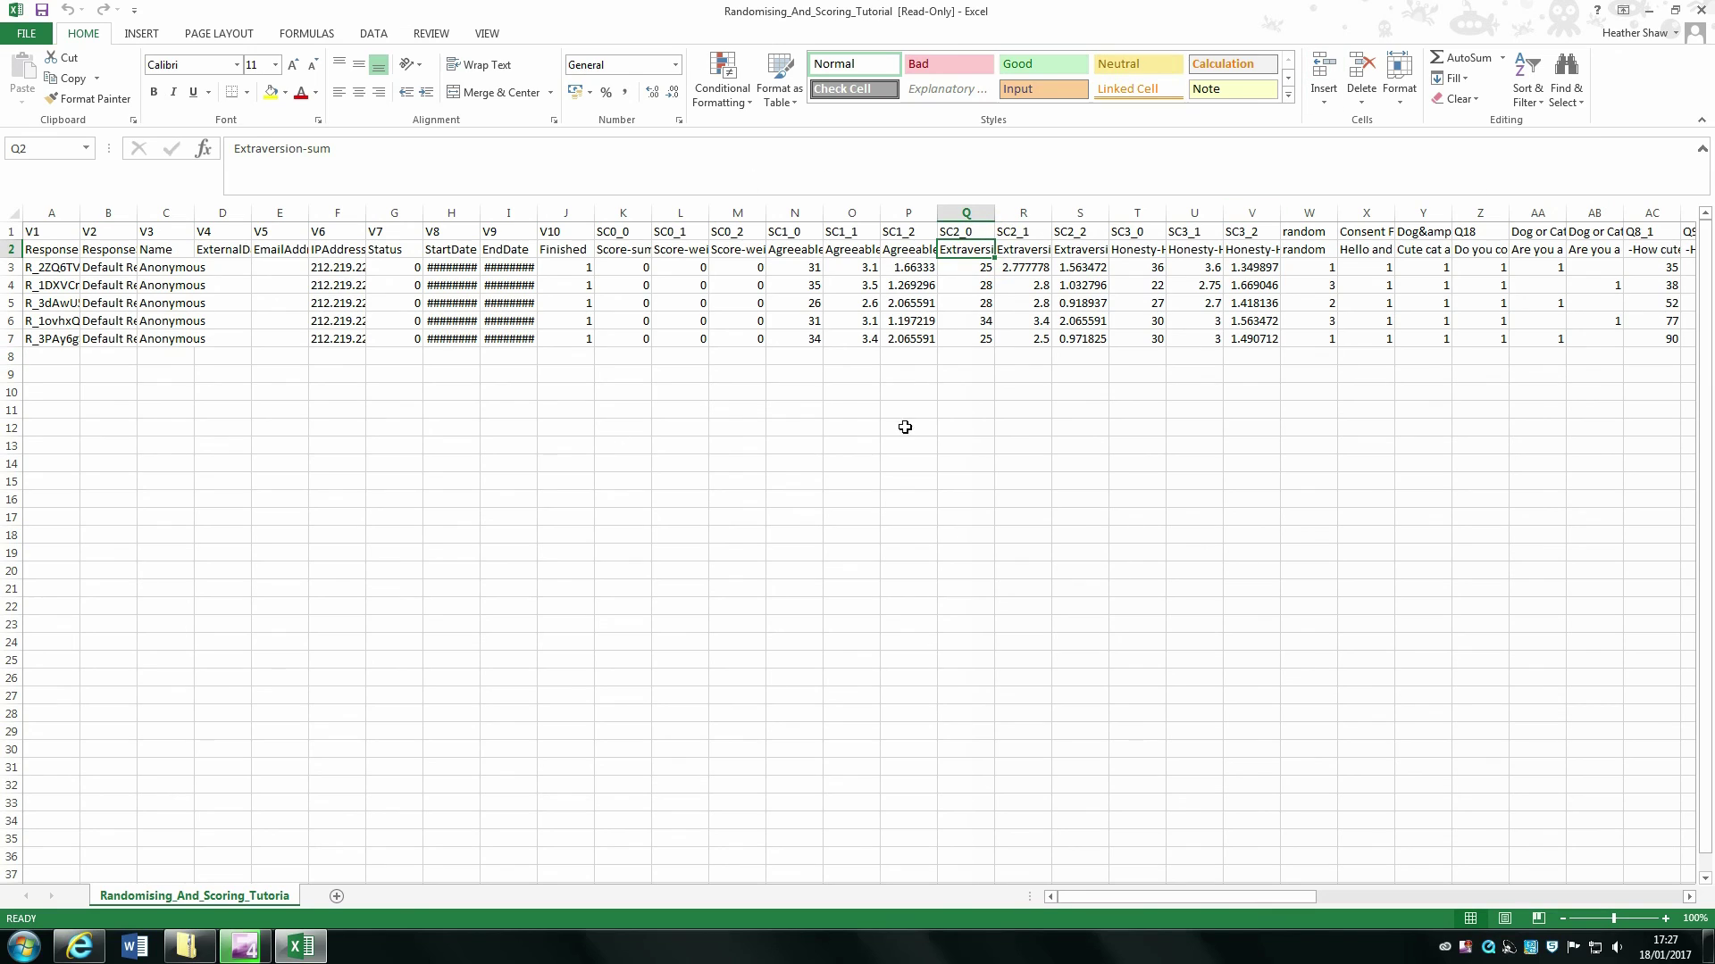